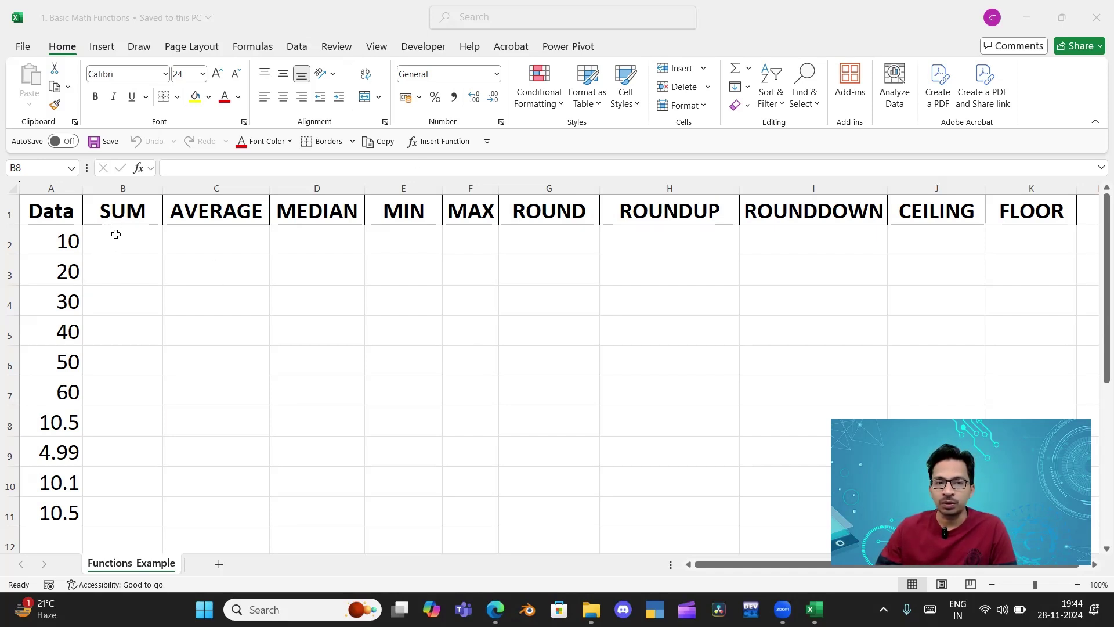
Start a SUM formula in cell B2 with =sum(
left_click(116, 236)
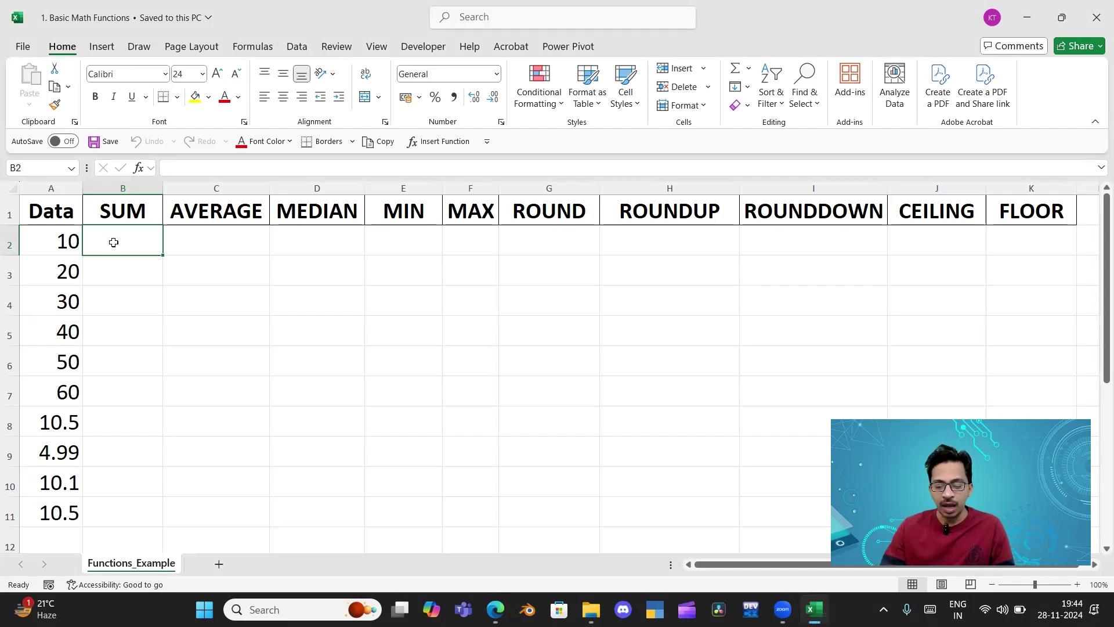
type("=")
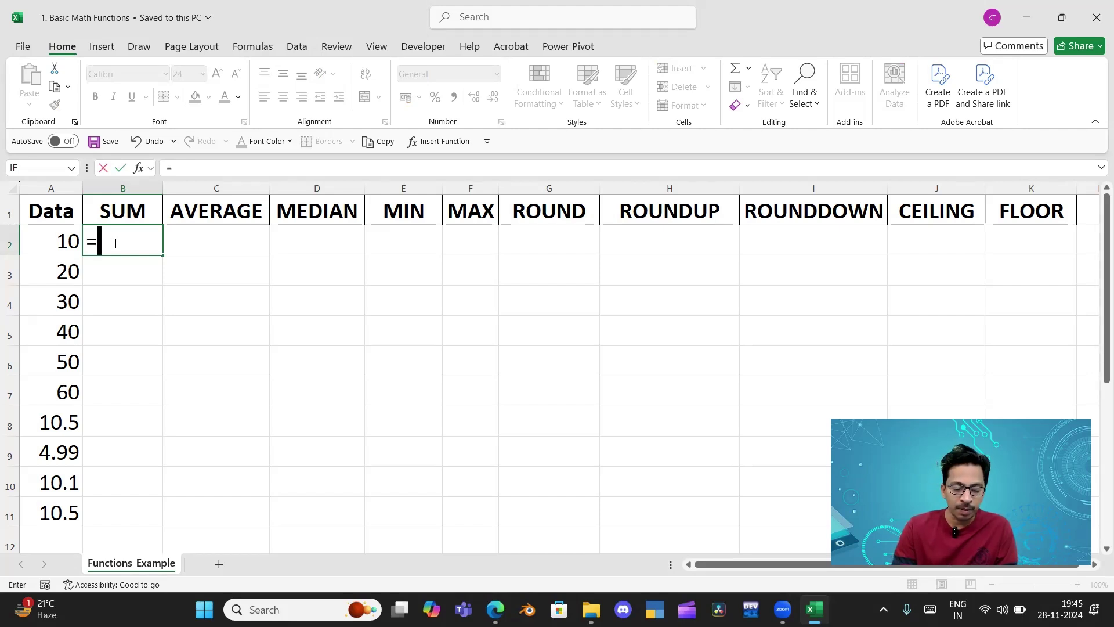
type("sum")
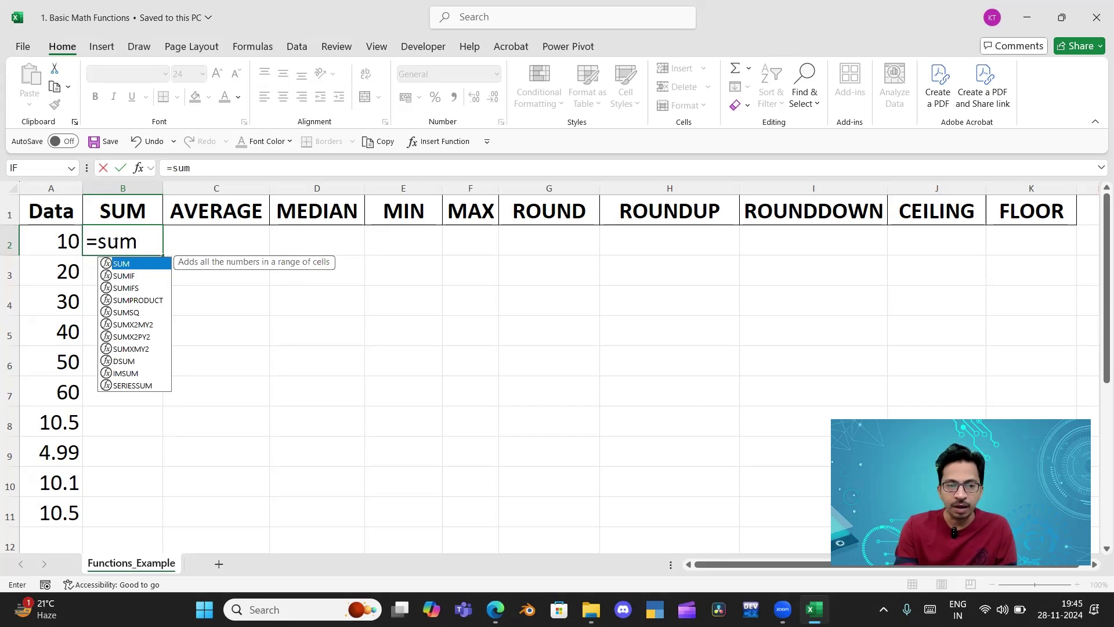
type("(")
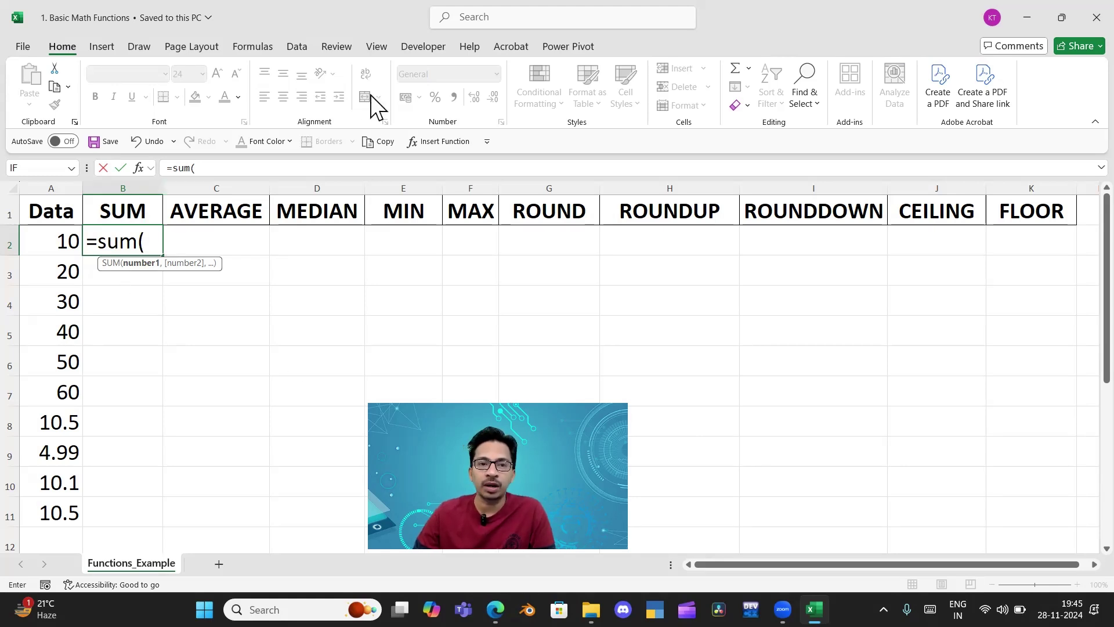
Look over the AutoSum functions in the formula function library, leaving the unfinished formula in B2 as it is
left_click(255, 48)
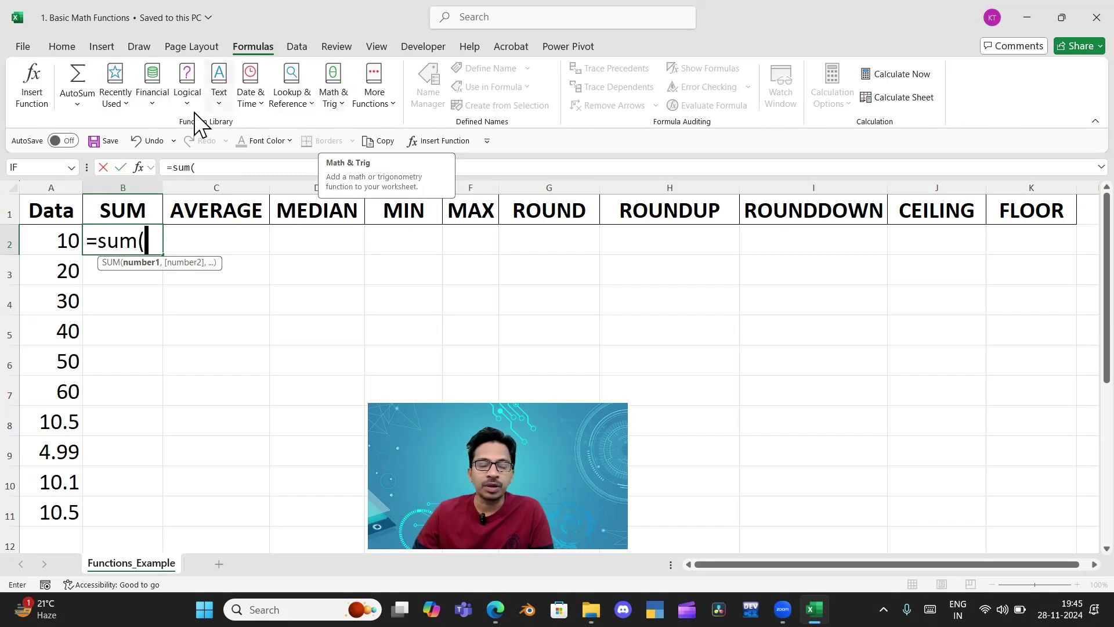
left_click(81, 102)
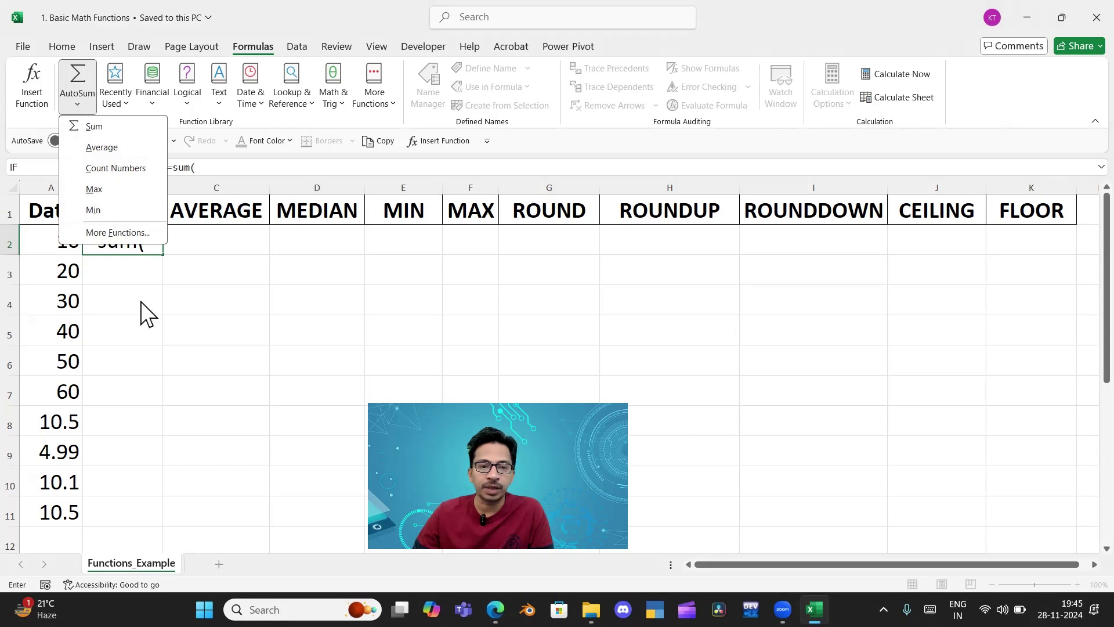
left_click(151, 319)
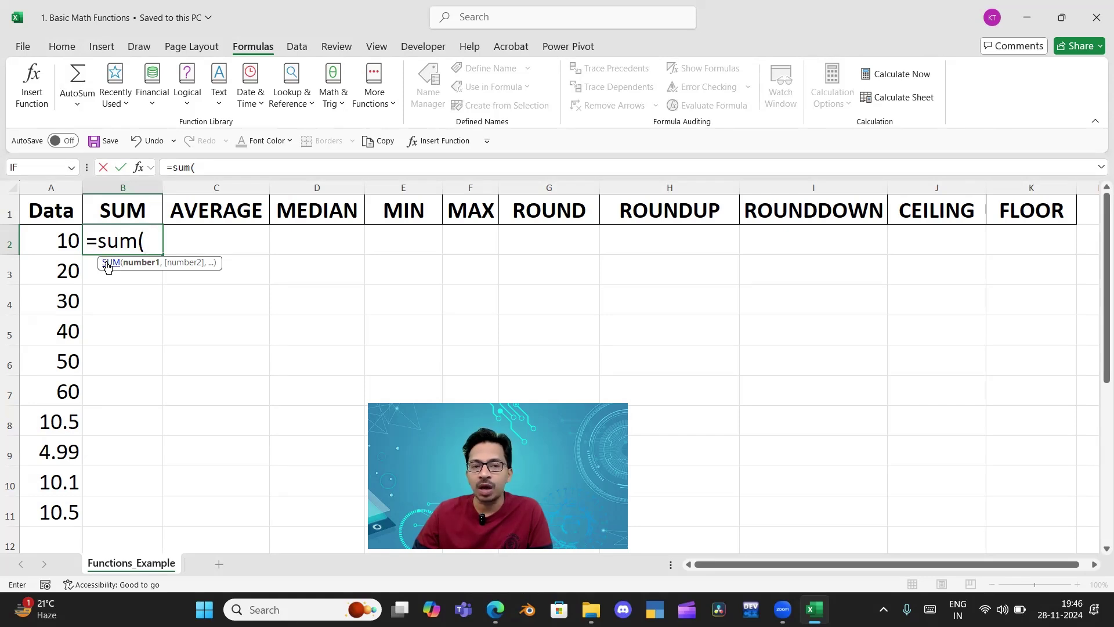
Re-enter the opening parenthesis of the SUM formula in B2 and open the help article for the SUM function
key("BackSpace")
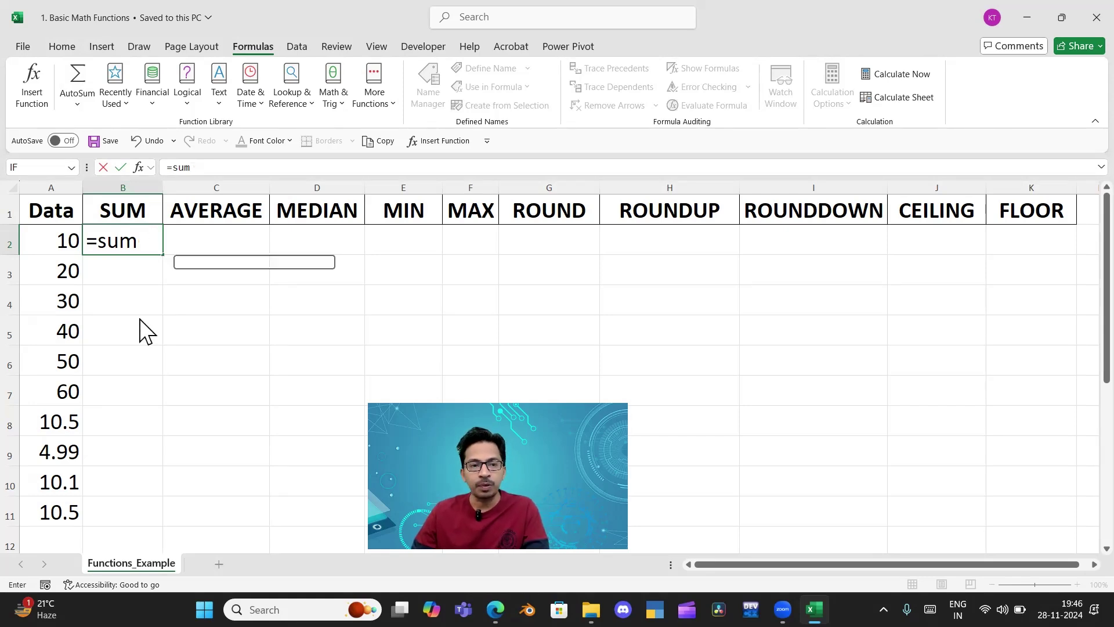
type("(")
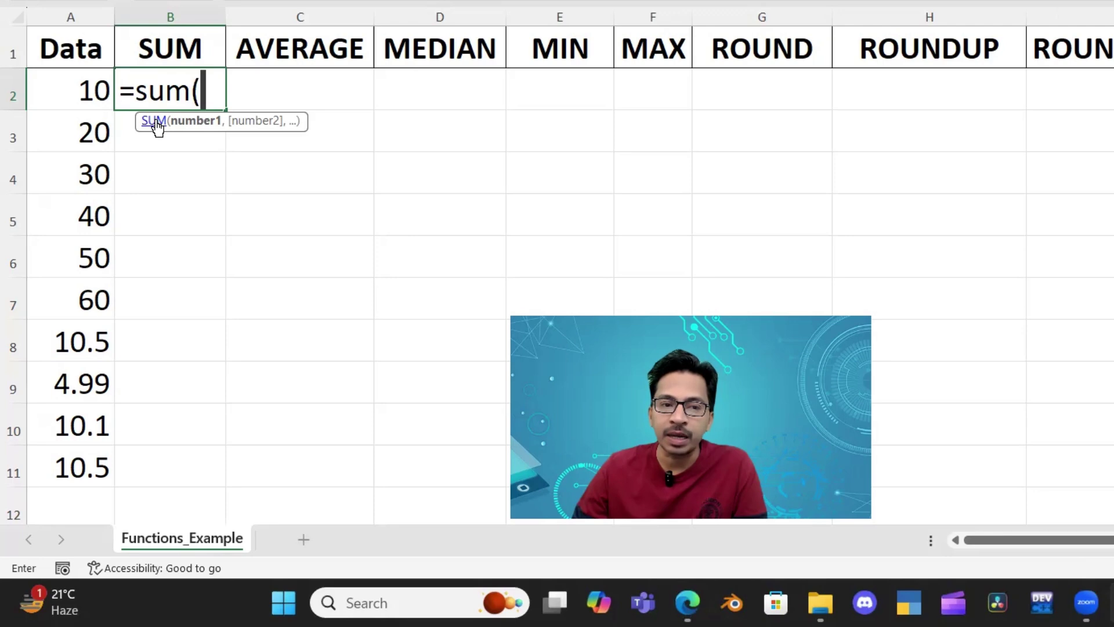
left_click(155, 122)
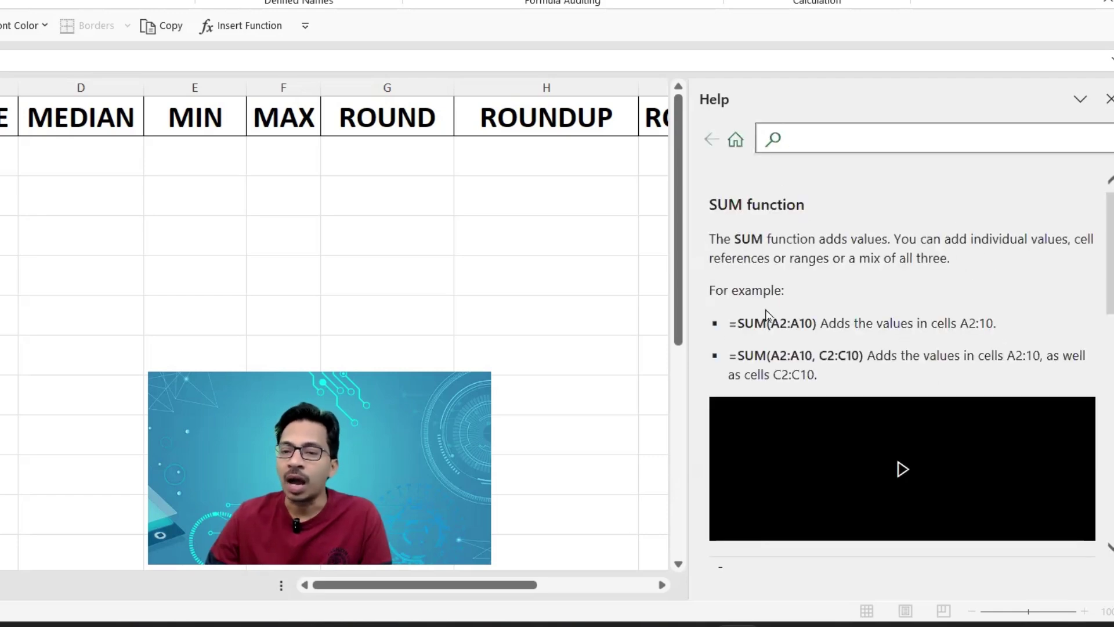
Play the SUM function video in the help article with the sound muted, view it in full screen, and return it to normal size
scroll(863, 348, "down", 1)
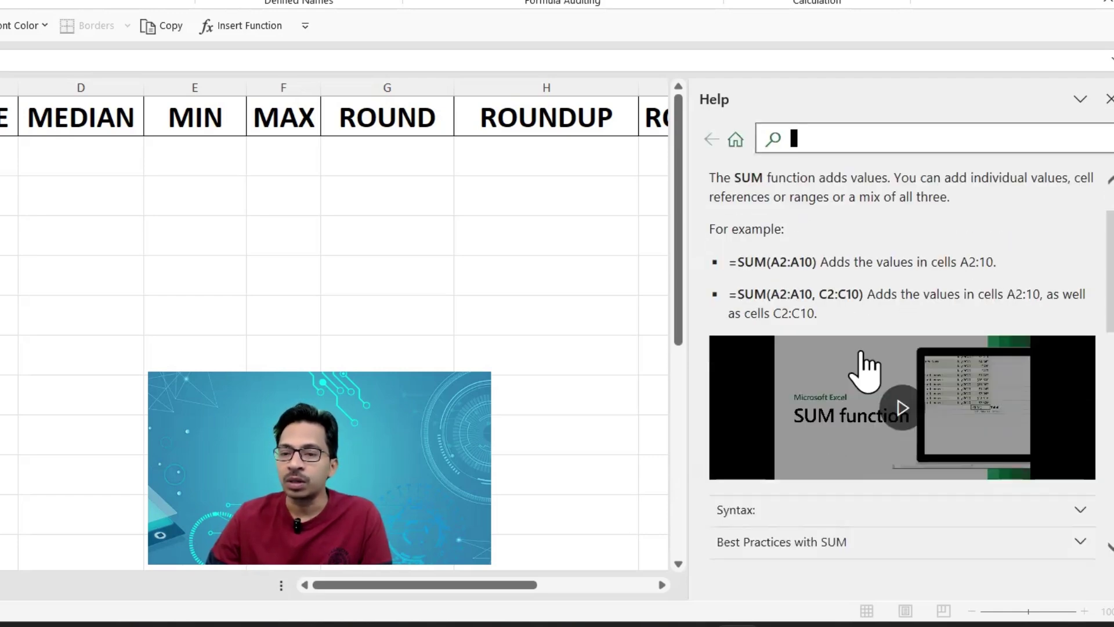
left_click(901, 408)
scroll(899, 415, "down", 1)
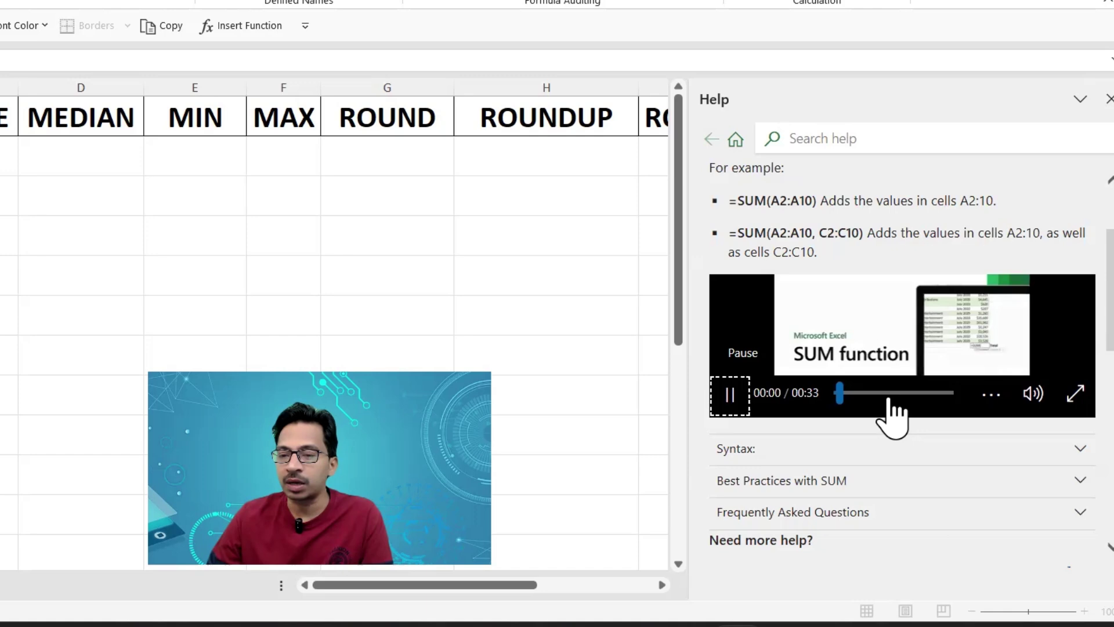
left_click(1031, 406)
left_click(1078, 398)
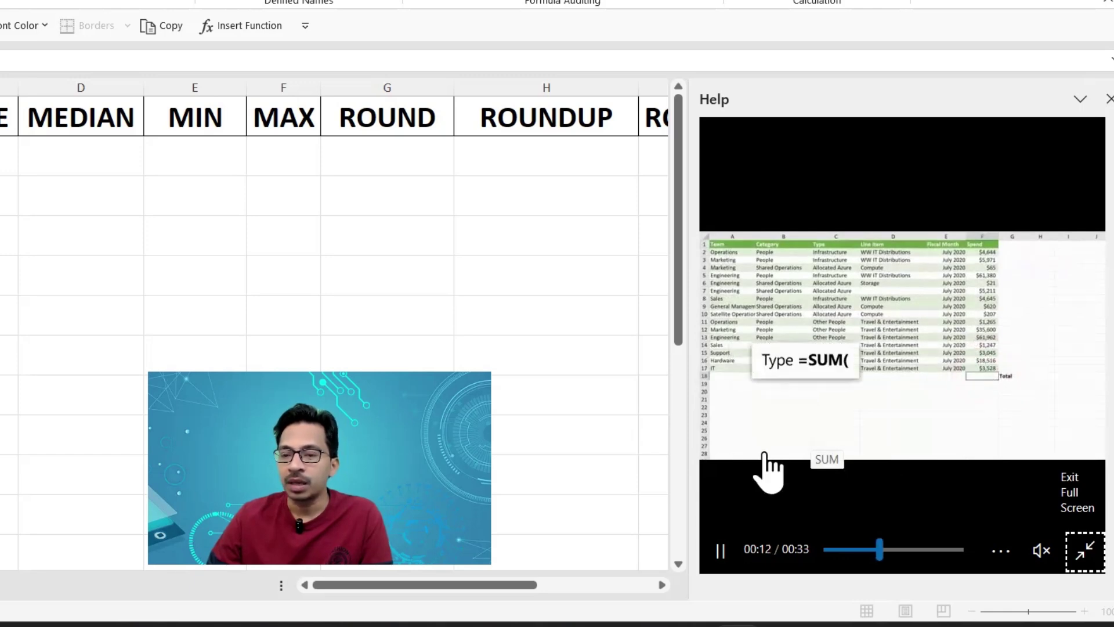
left_click(1073, 554)
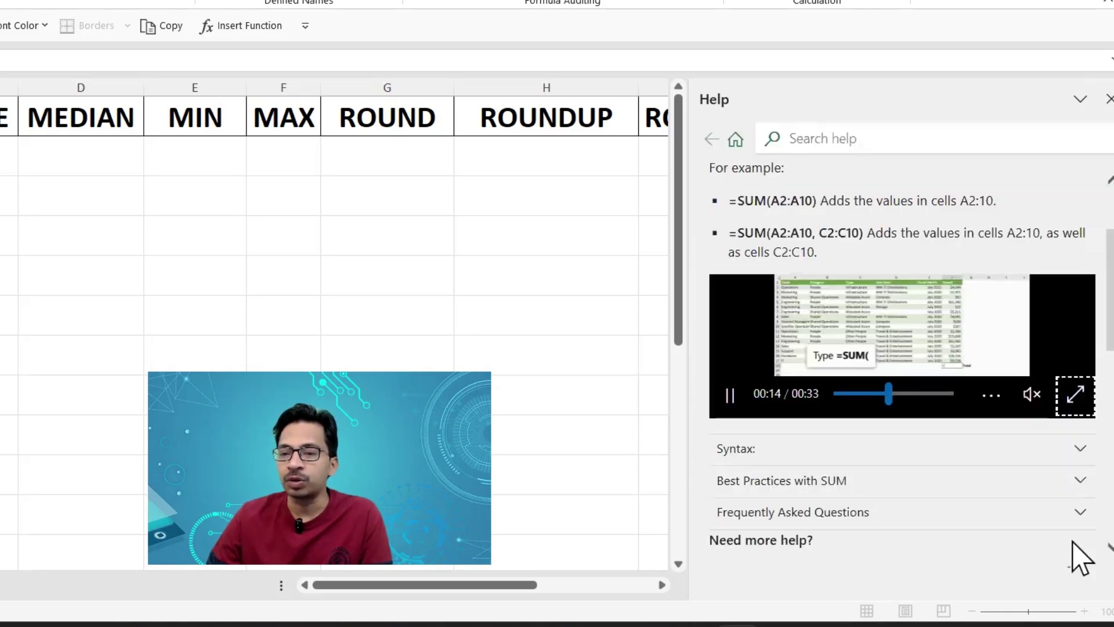
left_click(1033, 399)
left_click(1035, 399)
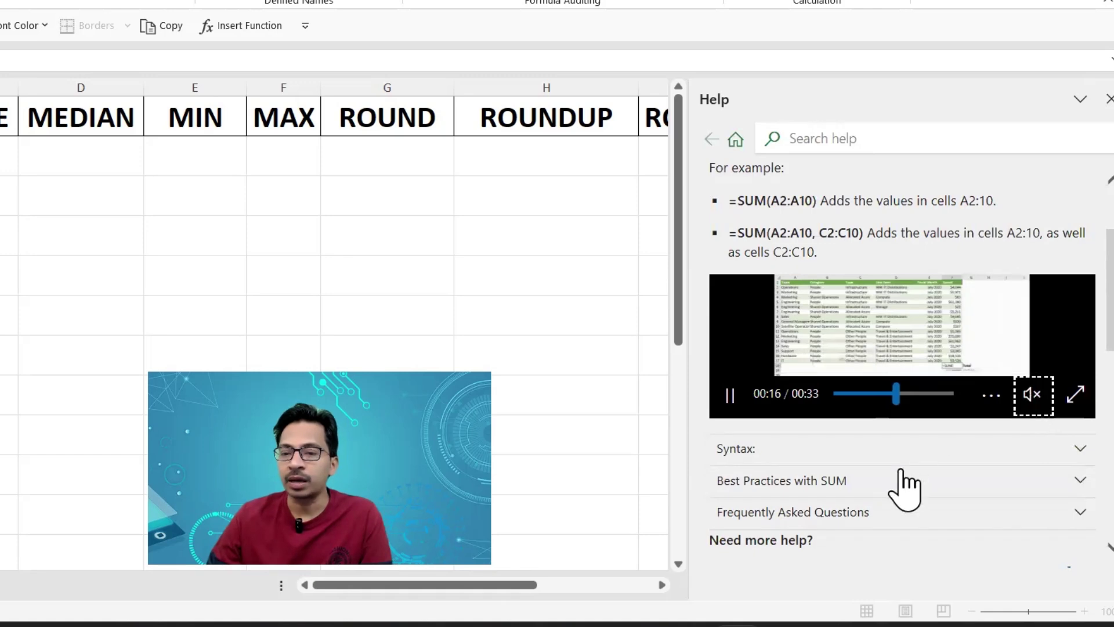
Expand the Syntax section of the SUM help article and read the descriptions of the number1 and number2-255 arguments
scroll(899, 485, "down", 3)
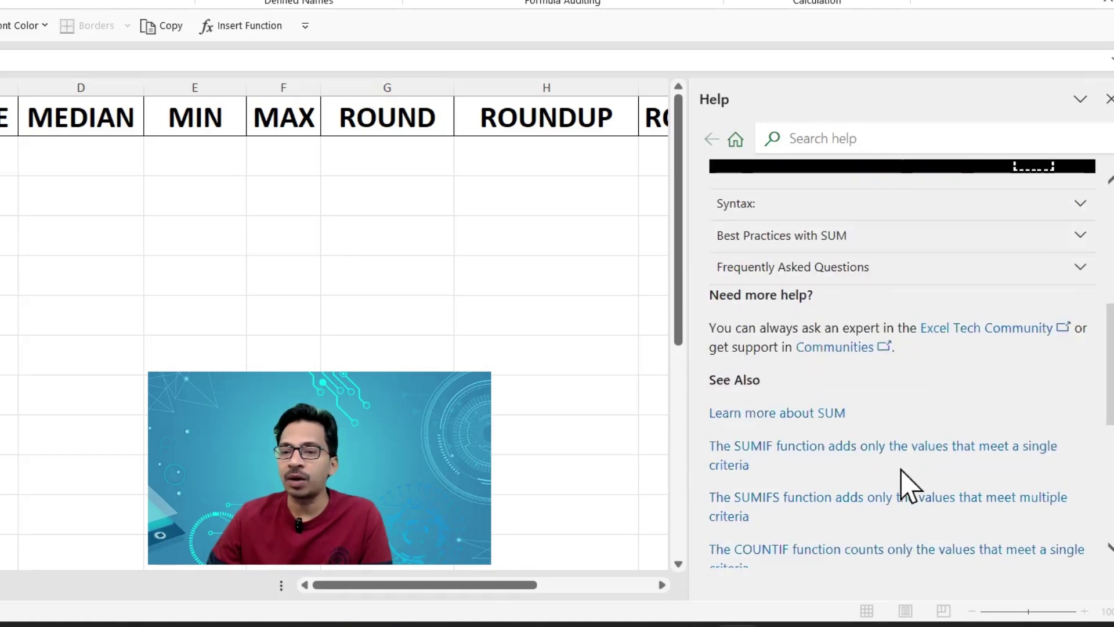
left_click(1083, 269)
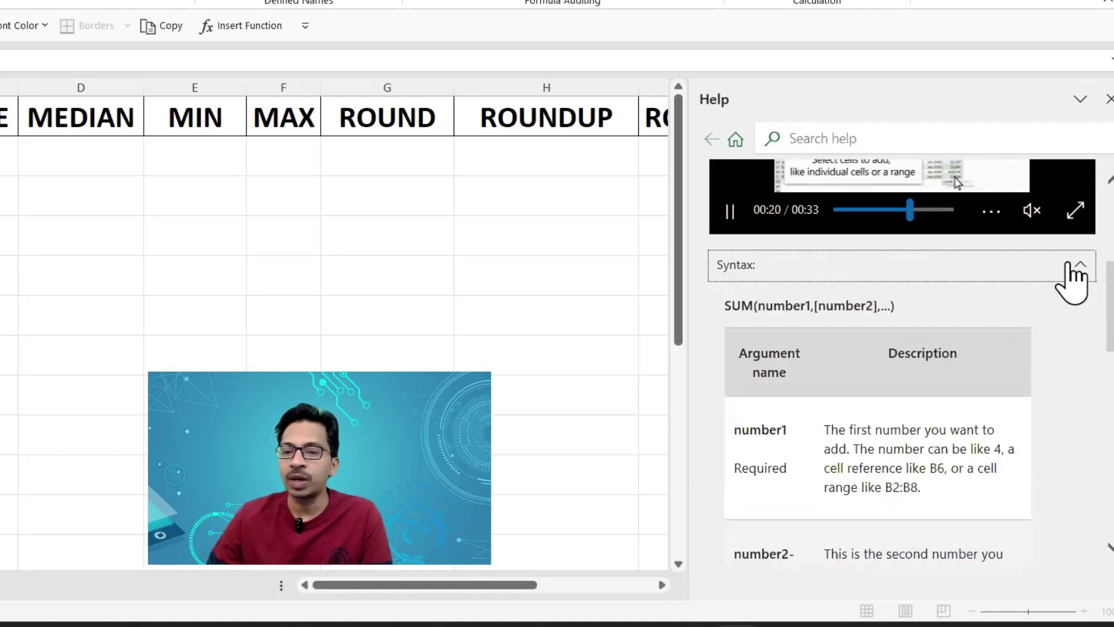
scroll(857, 409, "down", 1)
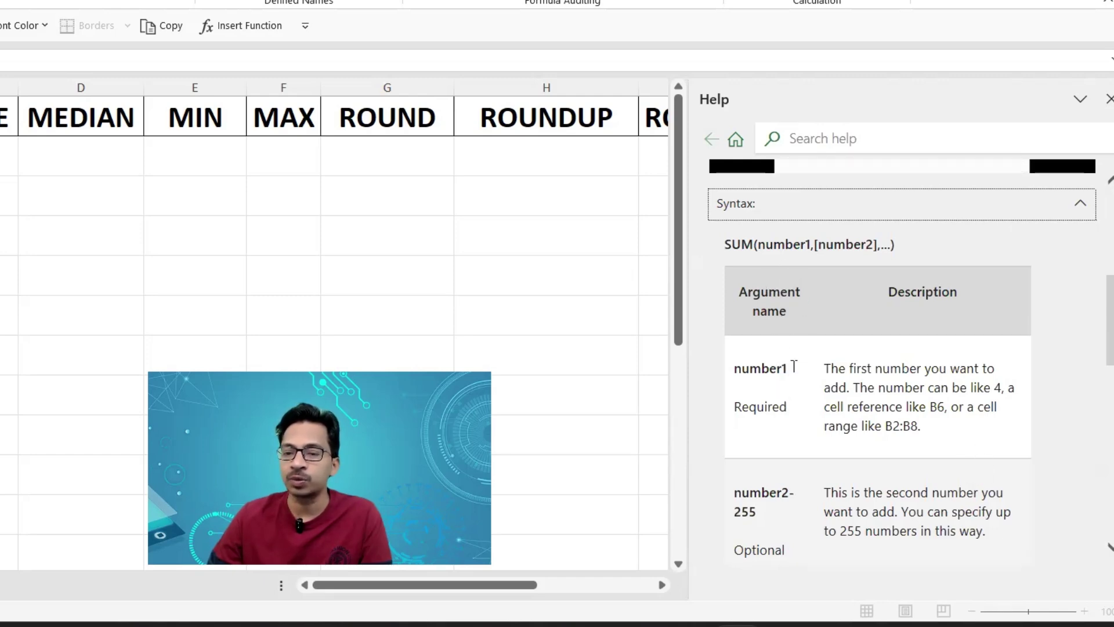
scroll(807, 449, "down", 4)
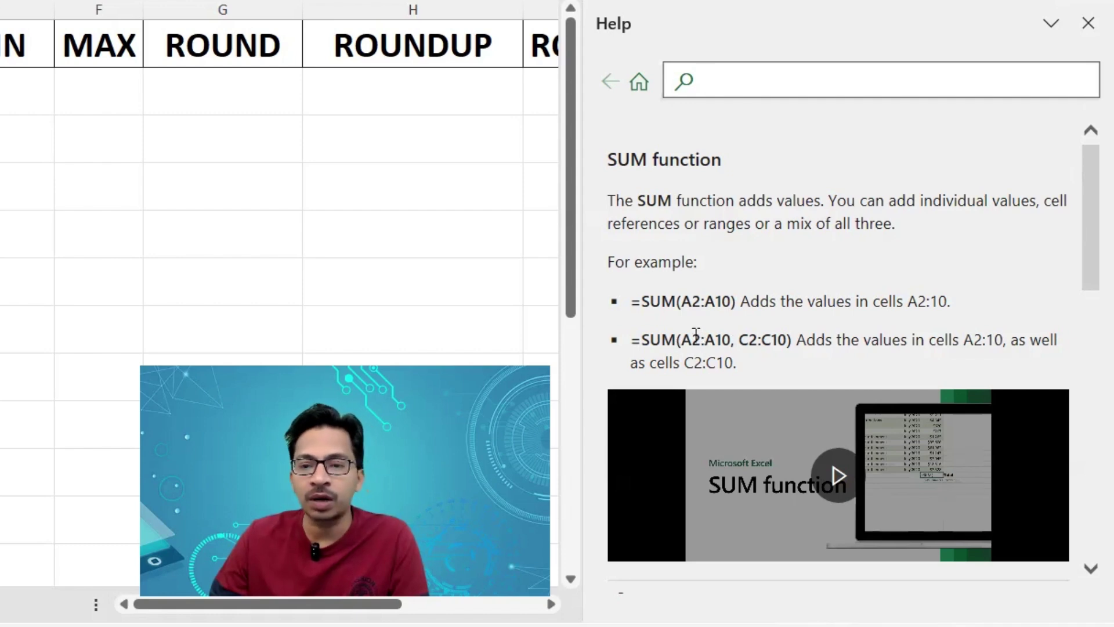
Open the Best Practices with SUM section and read its guidance on typos and #VALUE! errors from text references
scroll(746, 375, "down", 2)
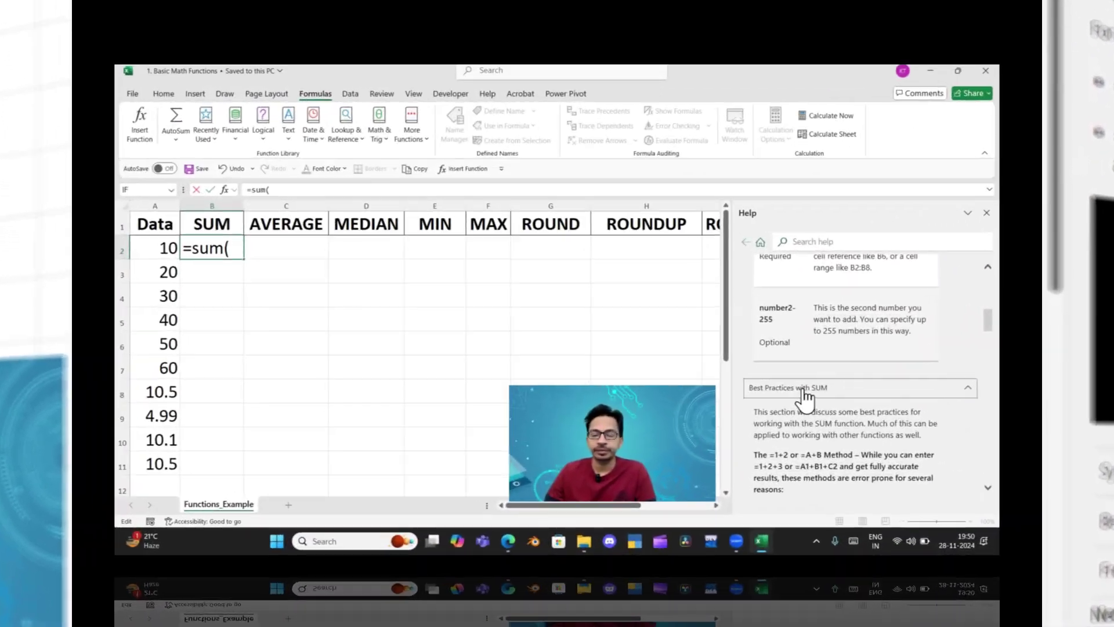
scroll(795, 360, "down", 1)
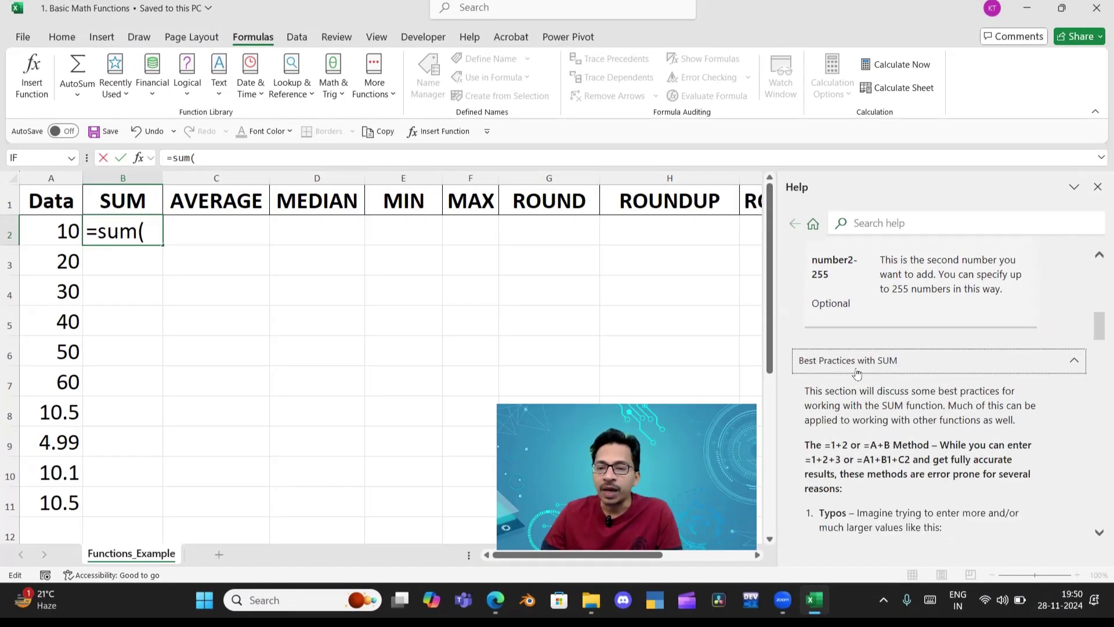
scroll(853, 365, "down", 2)
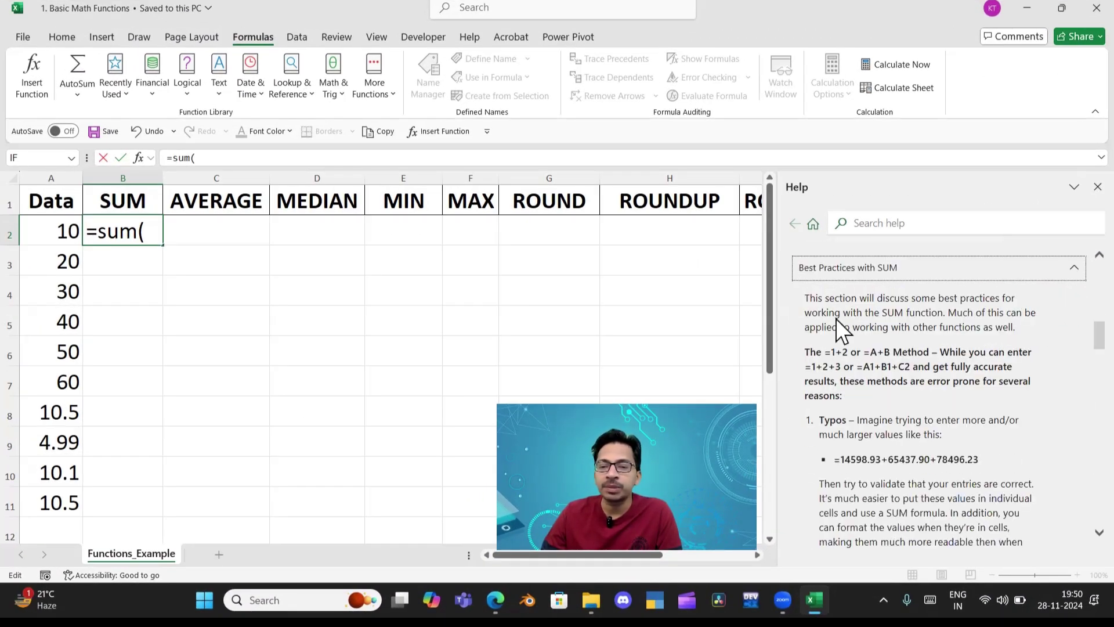
scroll(840, 330, "down", 5)
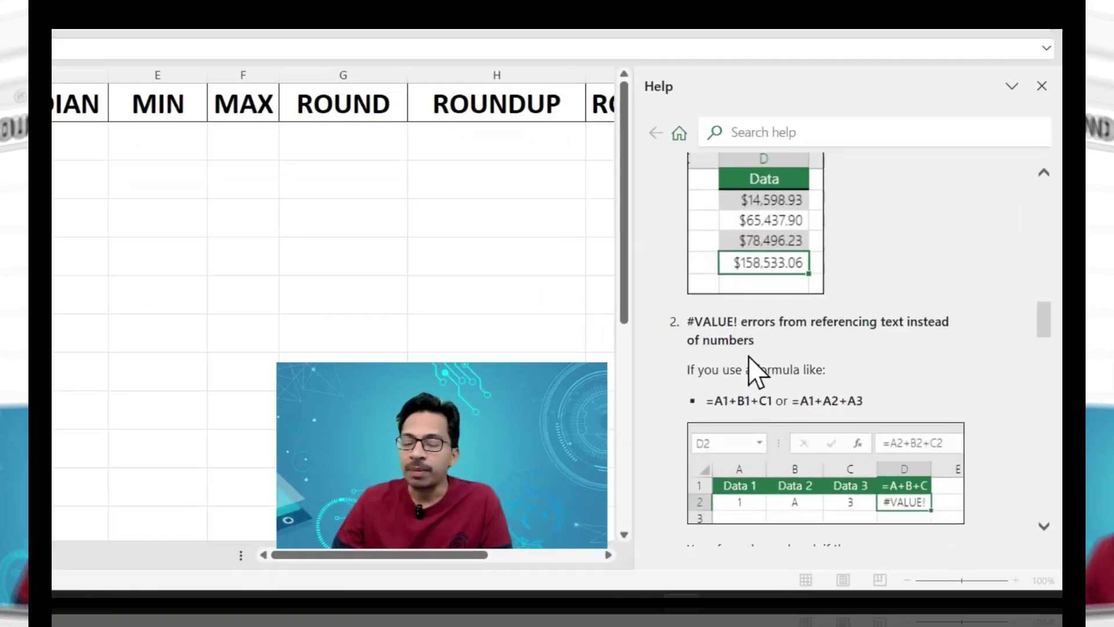
scroll(749, 357, "down", 1)
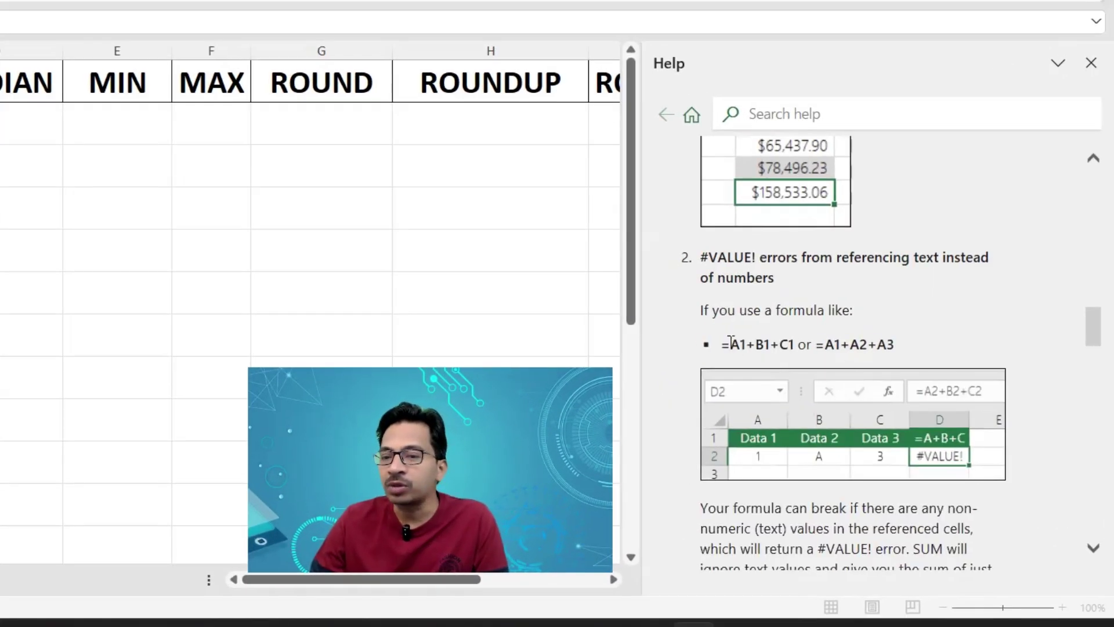
scroll(812, 374, "down", 2)
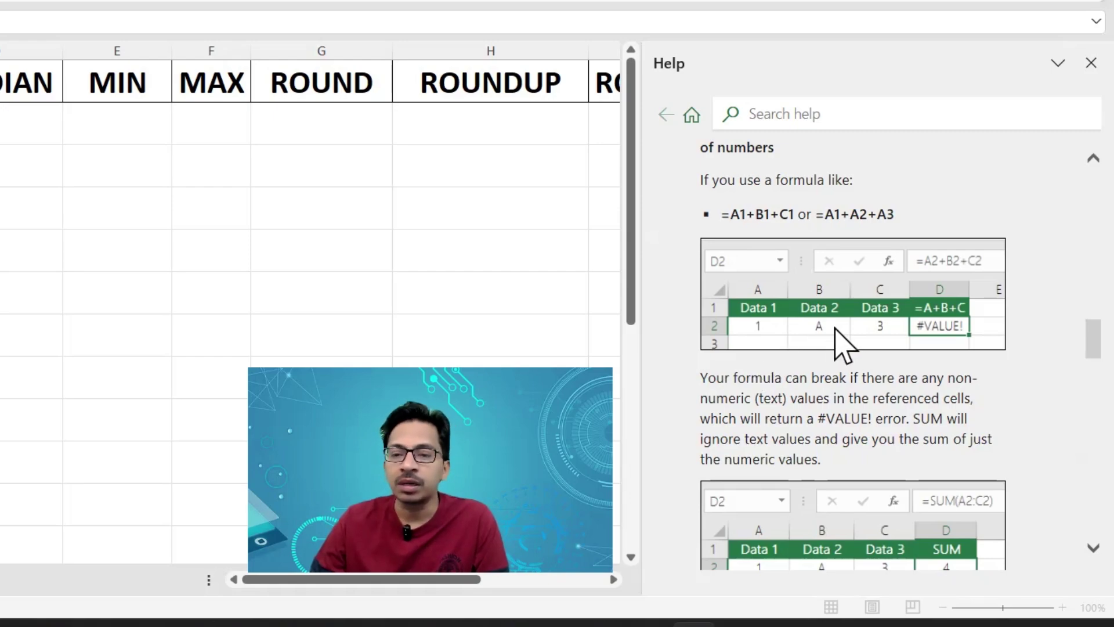
scroll(841, 342, "down", 3)
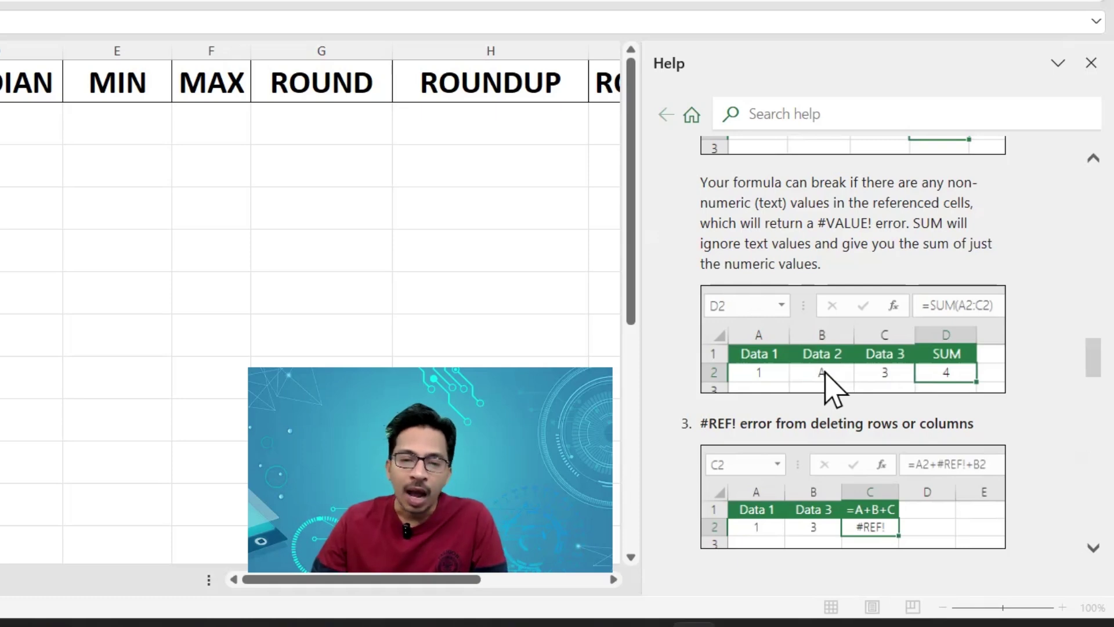
Read the remaining SUM best practices on #REF! errors, inserted rows or columns, and cell references versus ranges, through to the related links
scroll(827, 375, "down", 3)
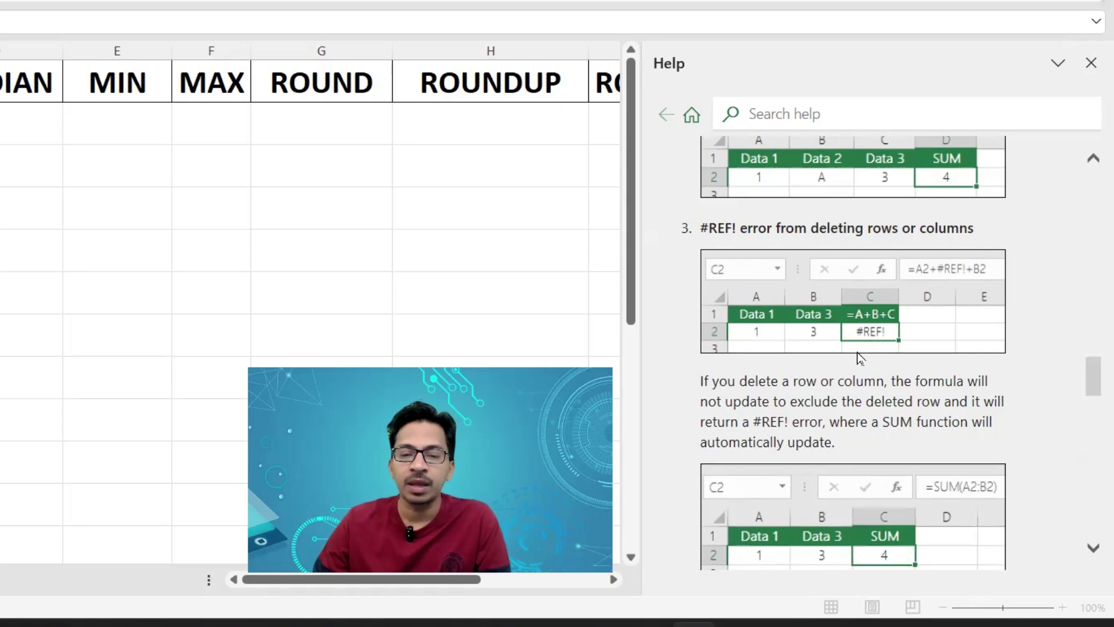
scroll(815, 369, "down", 1)
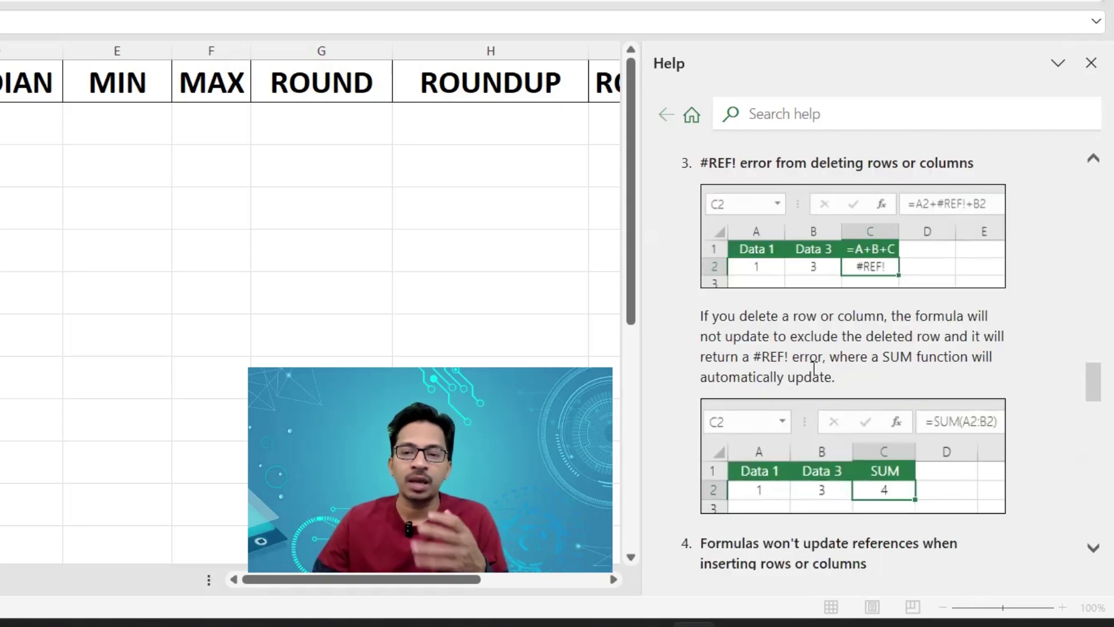
scroll(814, 370, "down", 2)
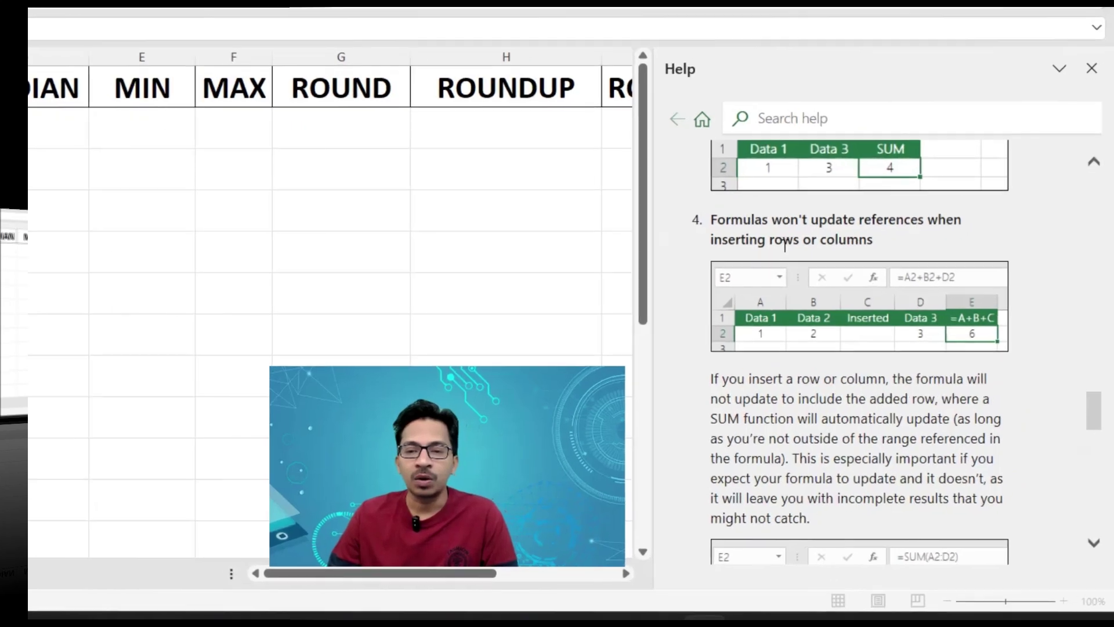
scroll(775, 245, "down", 1)
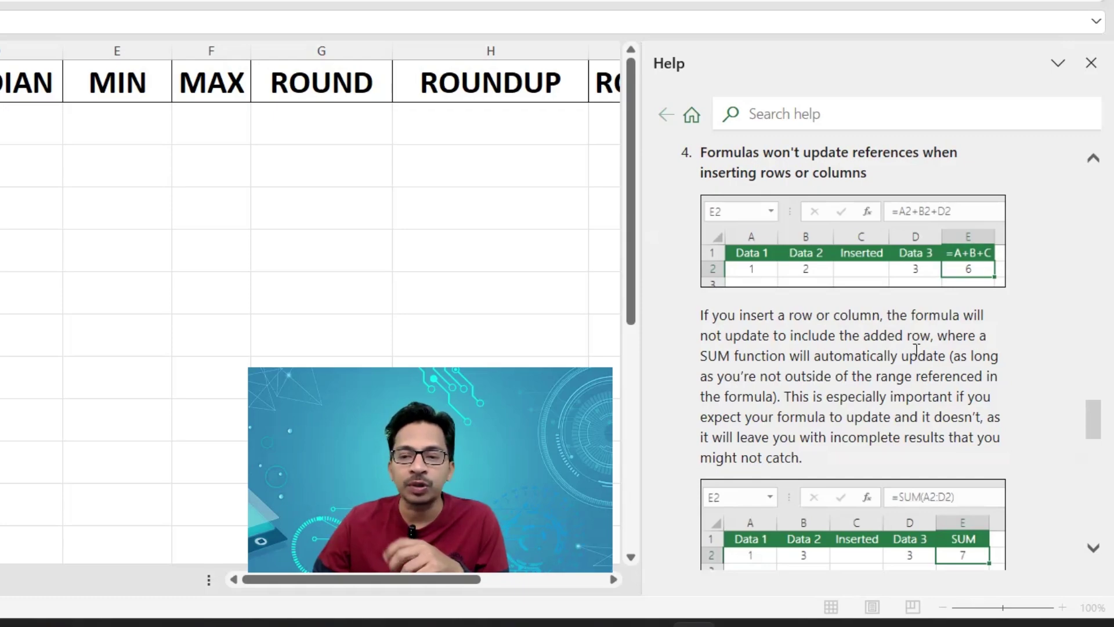
scroll(918, 354, "down", 5)
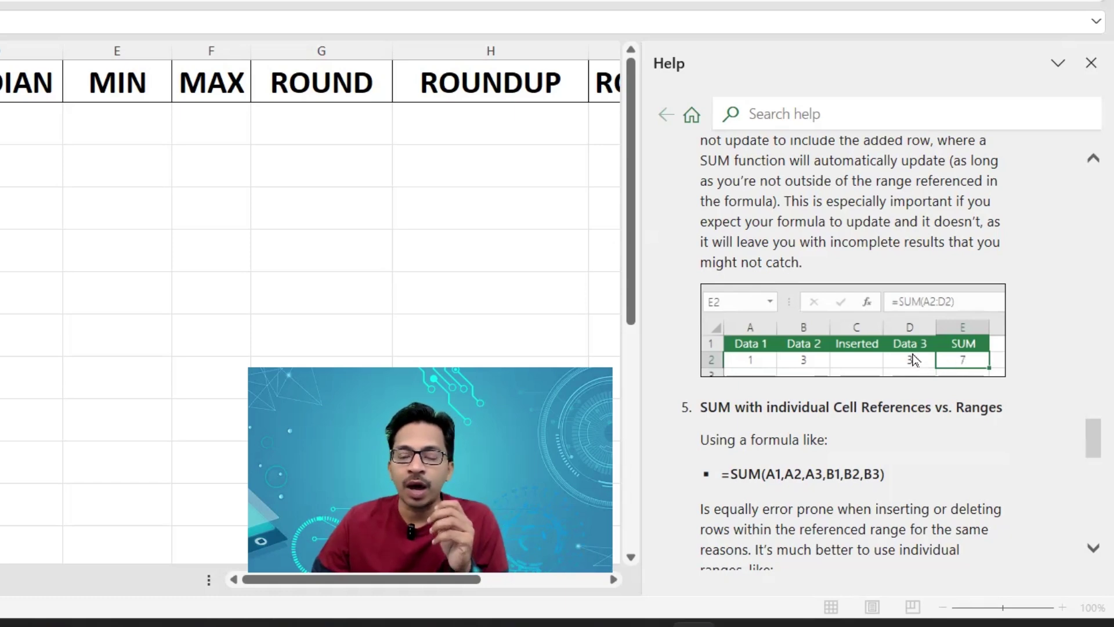
scroll(911, 368, "down", 3)
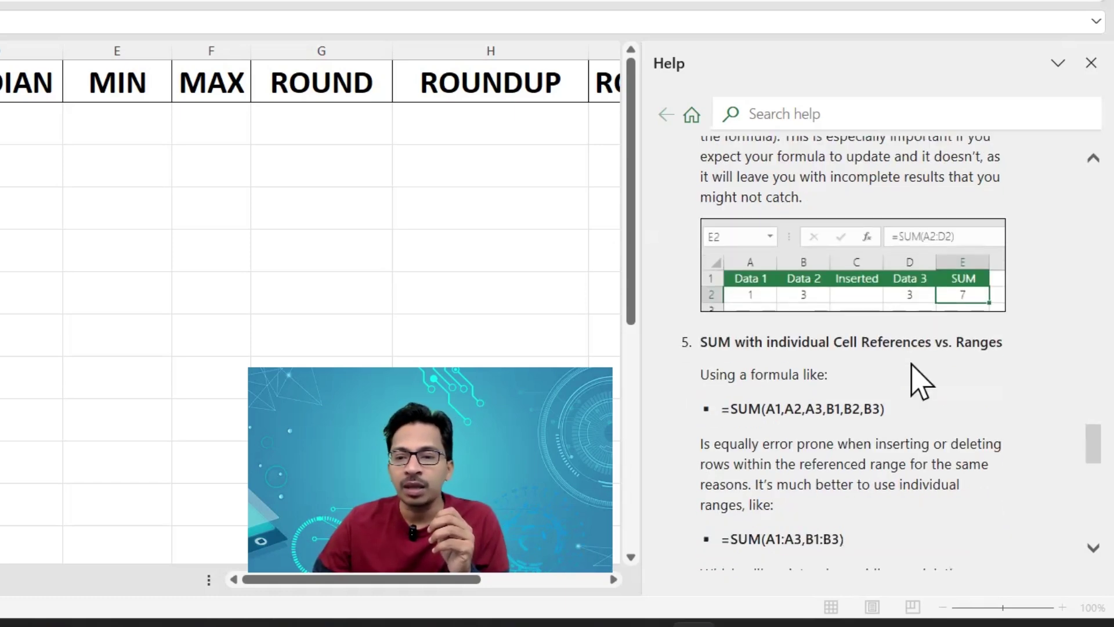
scroll(918, 380, "down", 2)
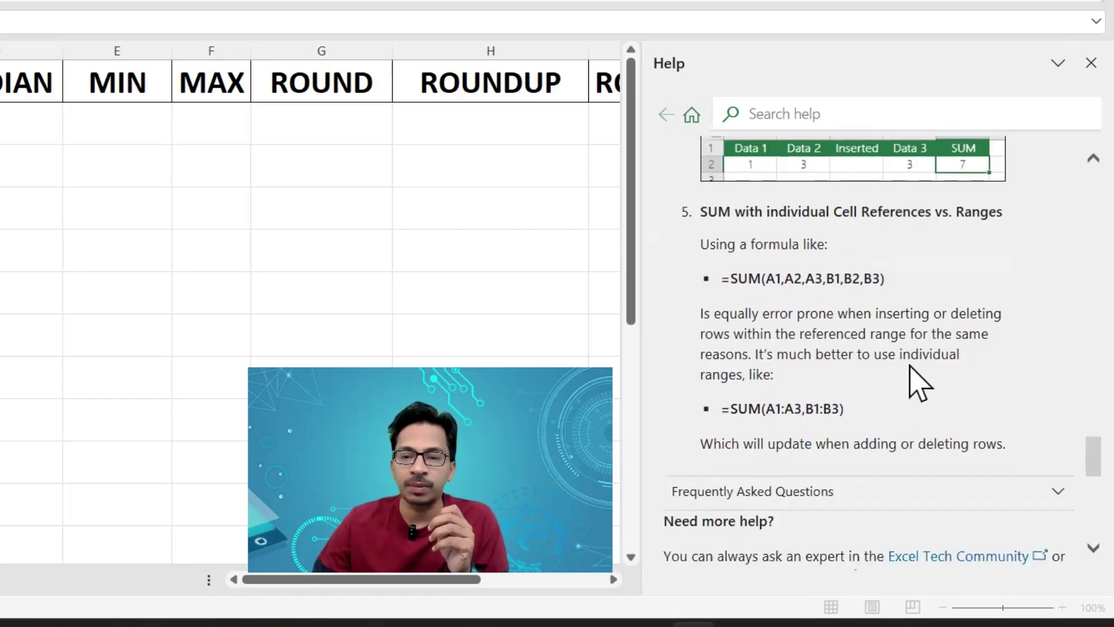
scroll(840, 435, "down", 2)
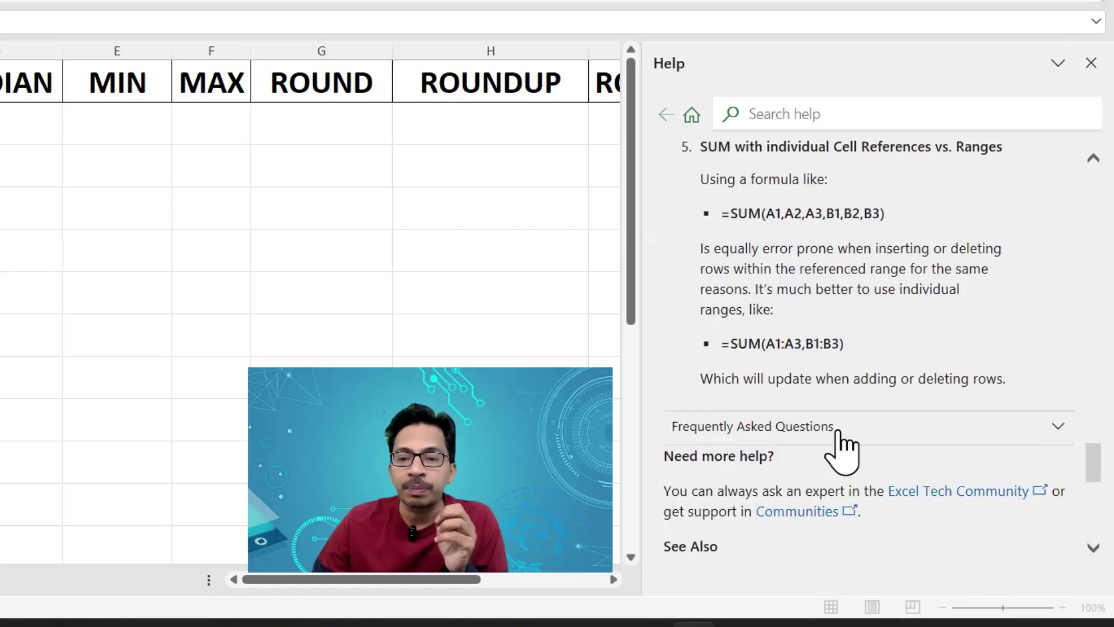
scroll(841, 441, "down", 8)
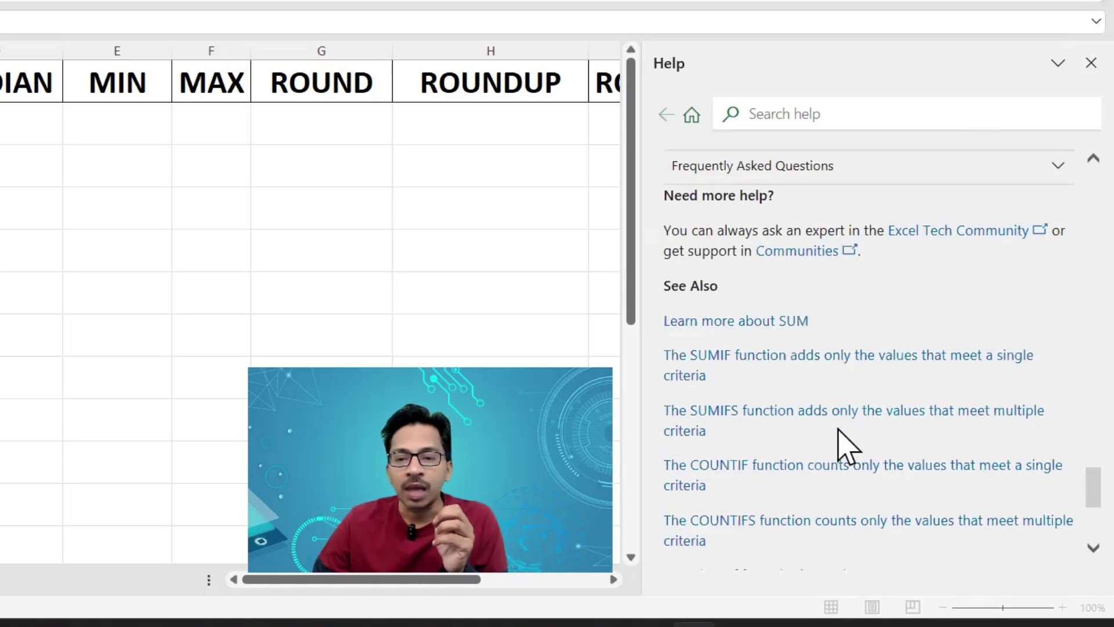
Look through the See Also links of the SUM help article and open Learn more about SUM
scroll(842, 444, "down", 4)
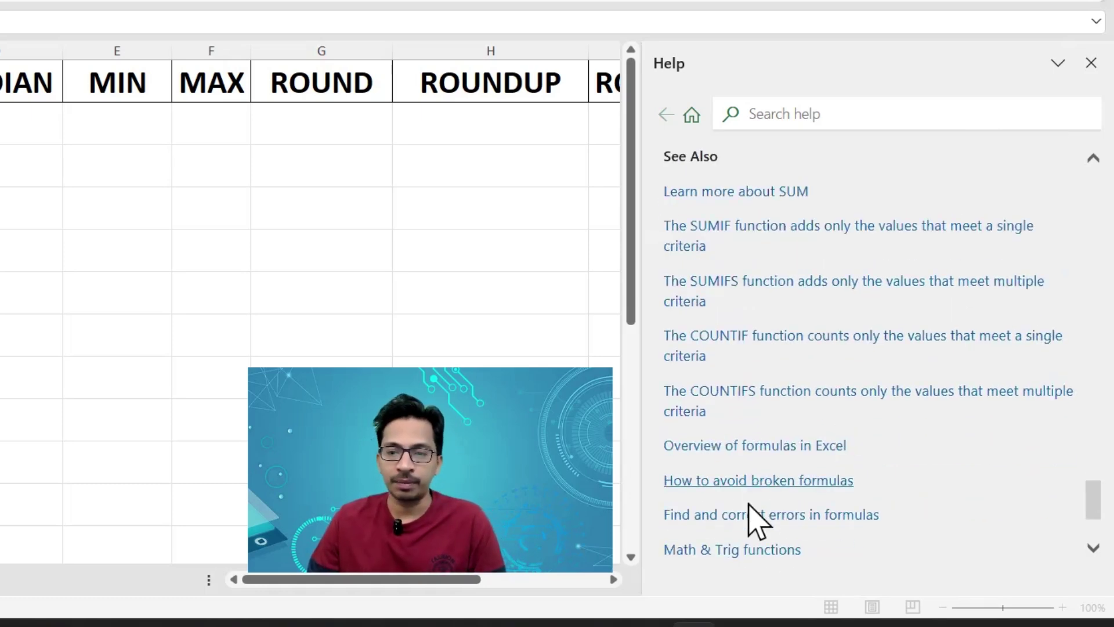
scroll(752, 519, "down", 4)
scroll(754, 525, "up", 6)
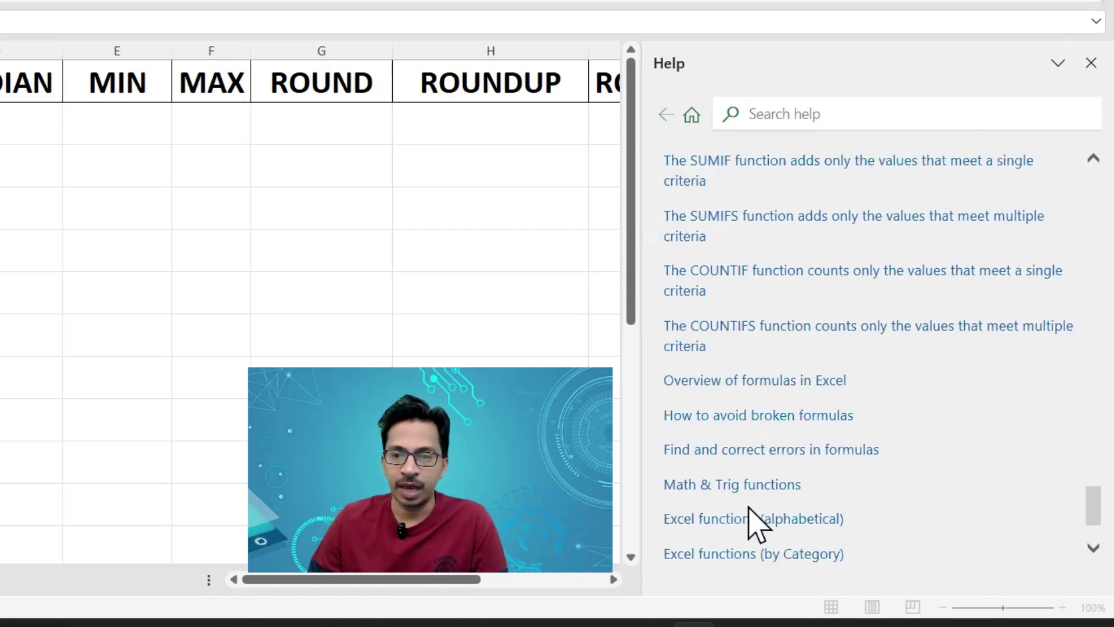
scroll(753, 514, "up", 1)
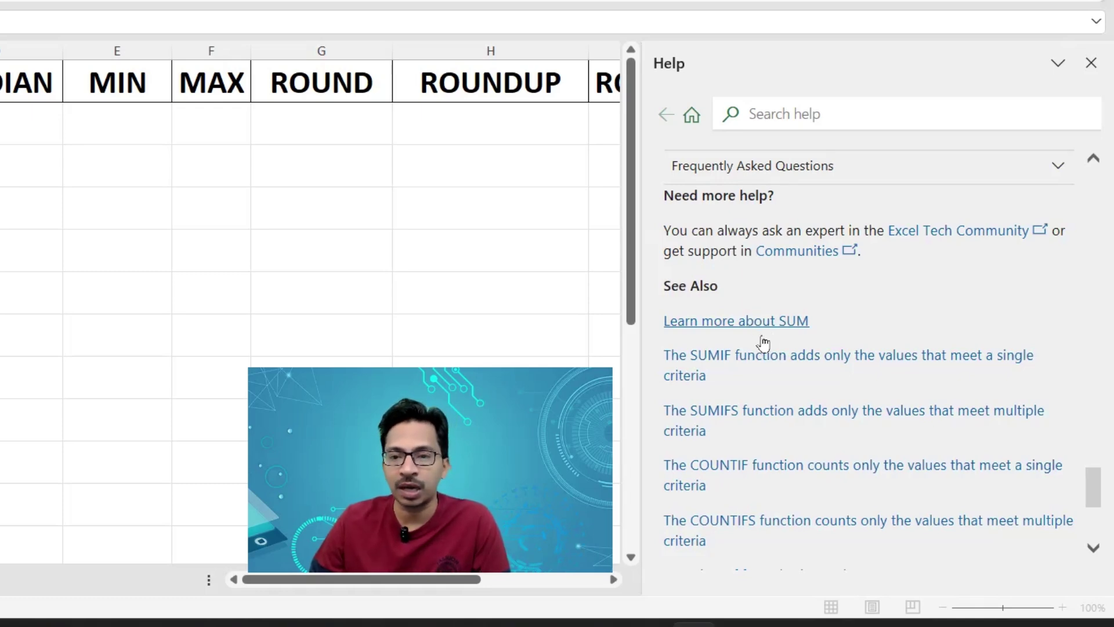
left_click(786, 318)
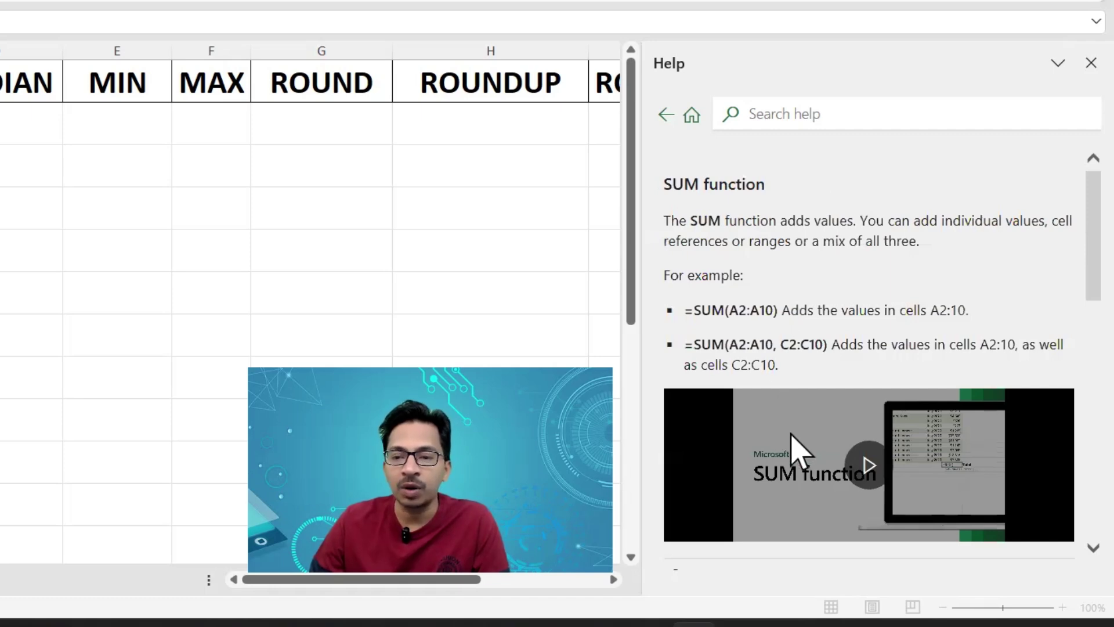
Skim the SUM function article down to its related links and close the help
scroll(791, 447, "down", 1)
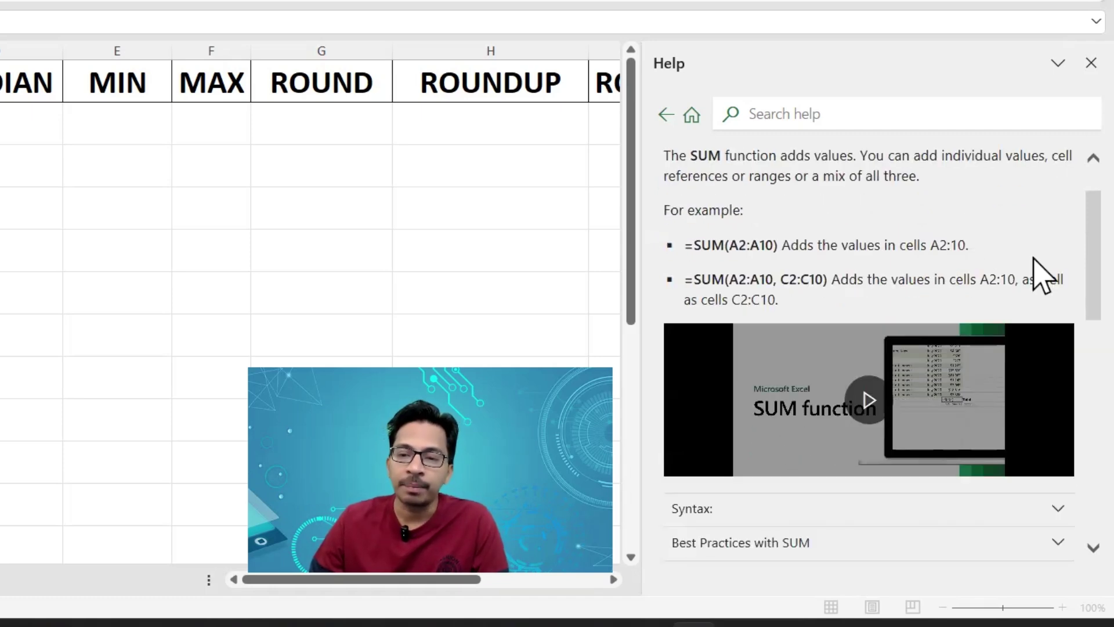
scroll(905, 423, "down", 4)
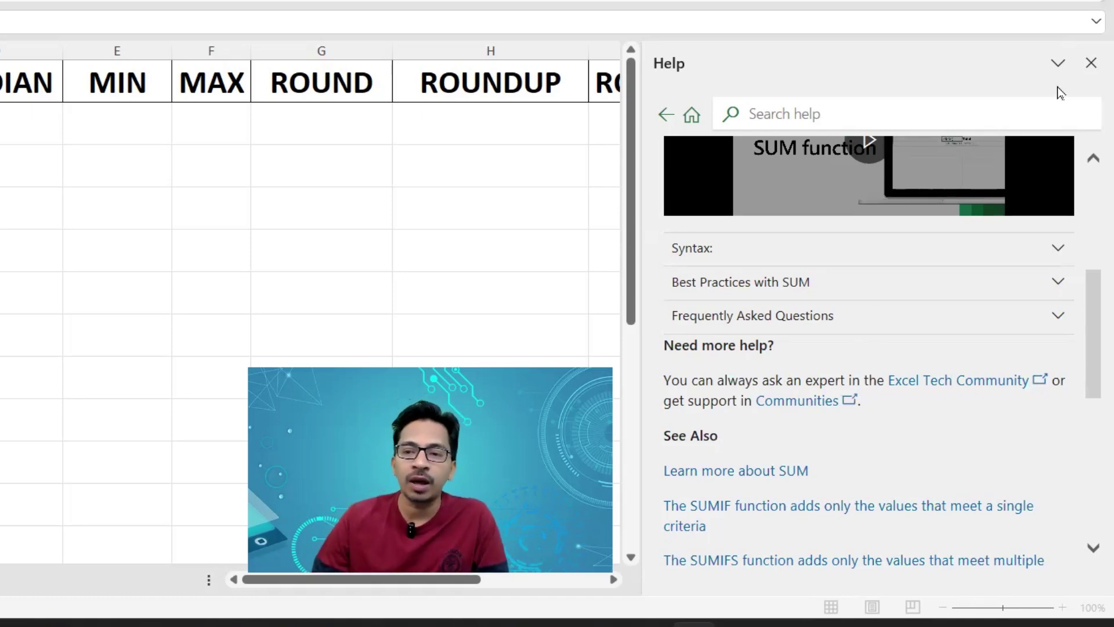
left_click(1091, 63)
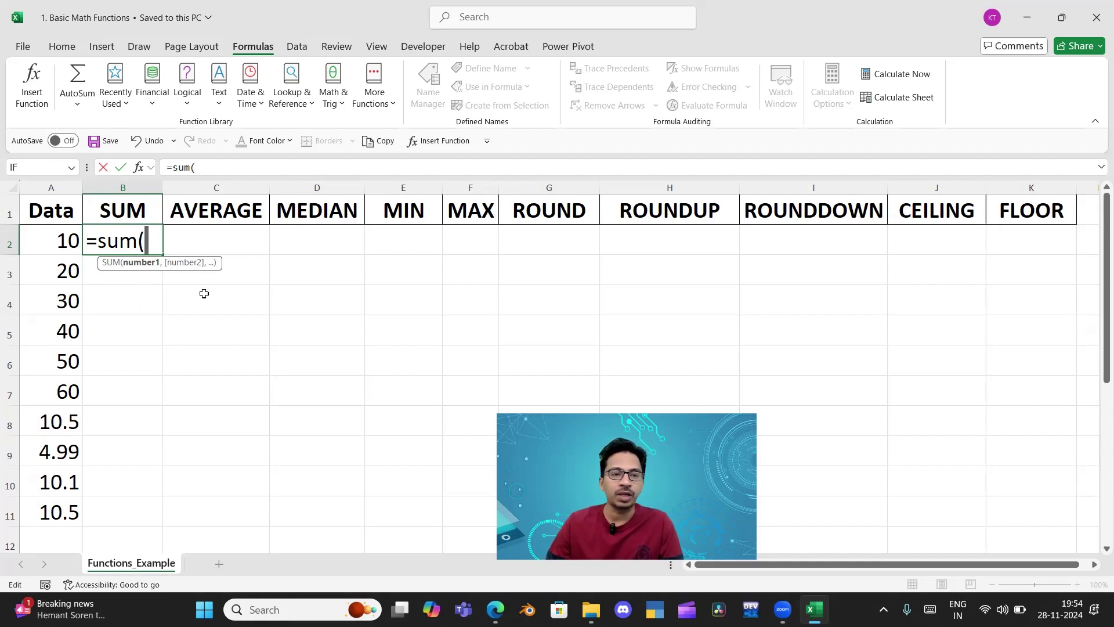
Complete the SUM formula in B2 with the two separate cell references A2 and A3
left_click(58, 242)
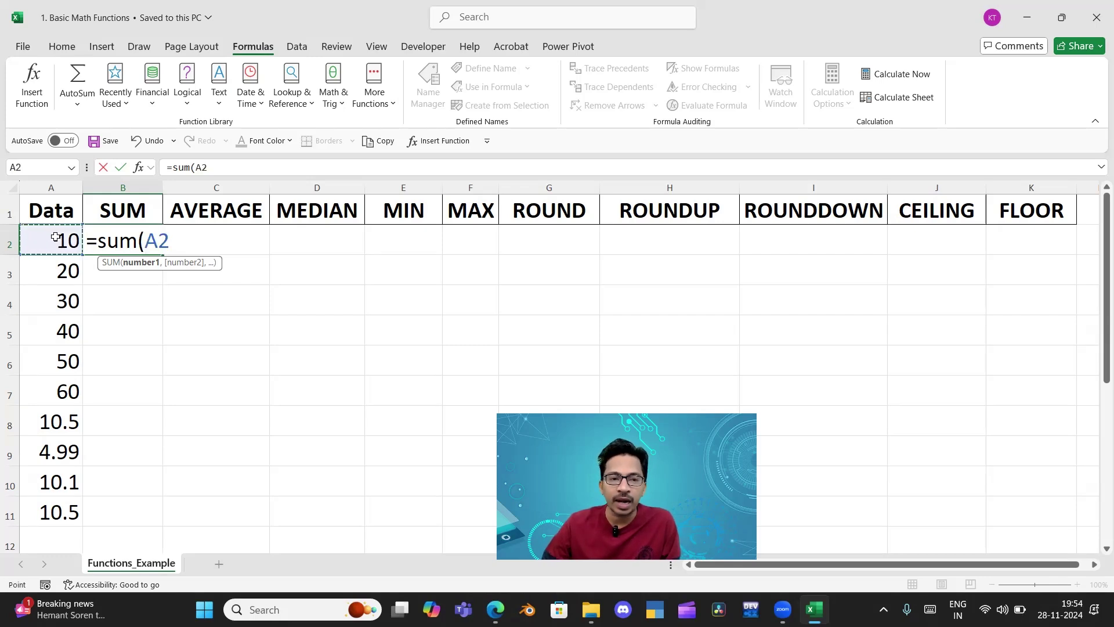
type(",")
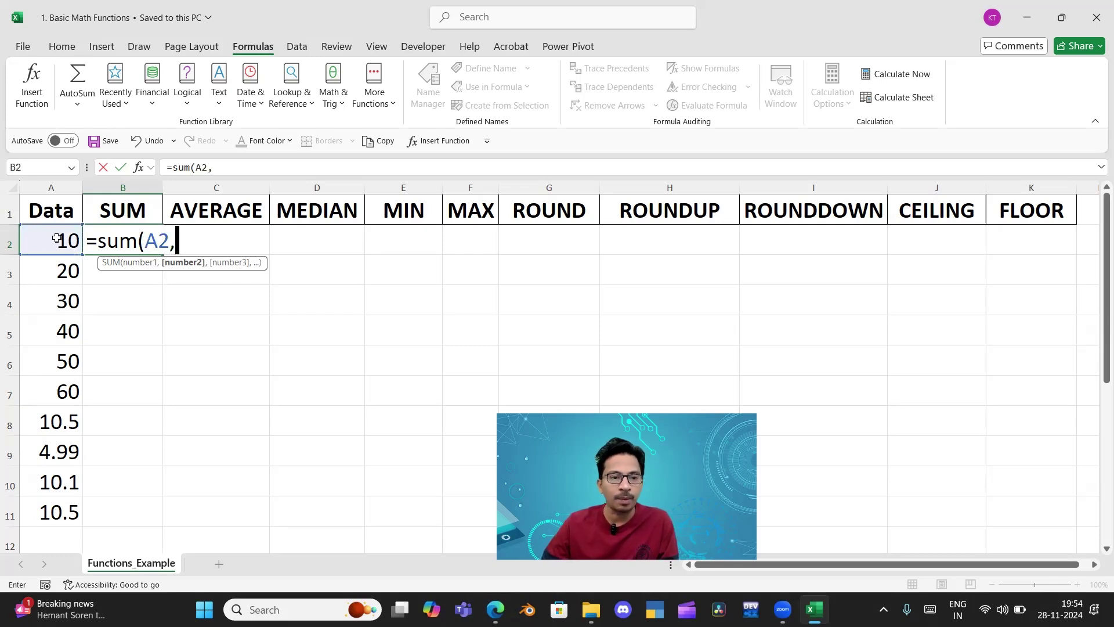
left_click(60, 272)
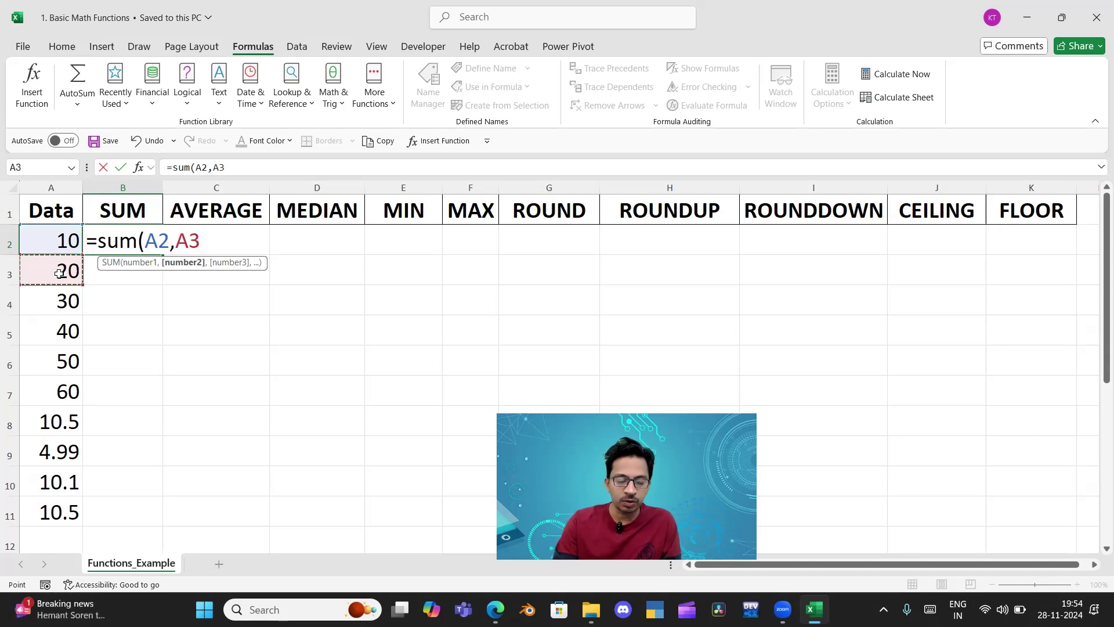
type(")")
key("Return")
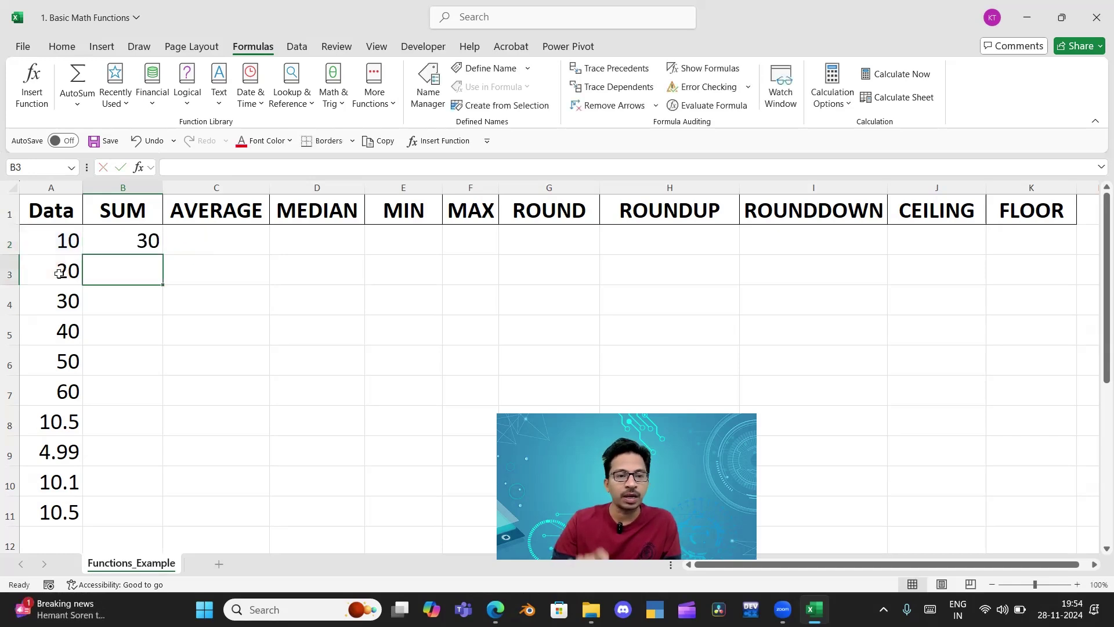
Compare the values in A2 and A3 with the SUM result and formula in B2
left_click_drag(39, 247, 61, 271)
left_click(132, 239)
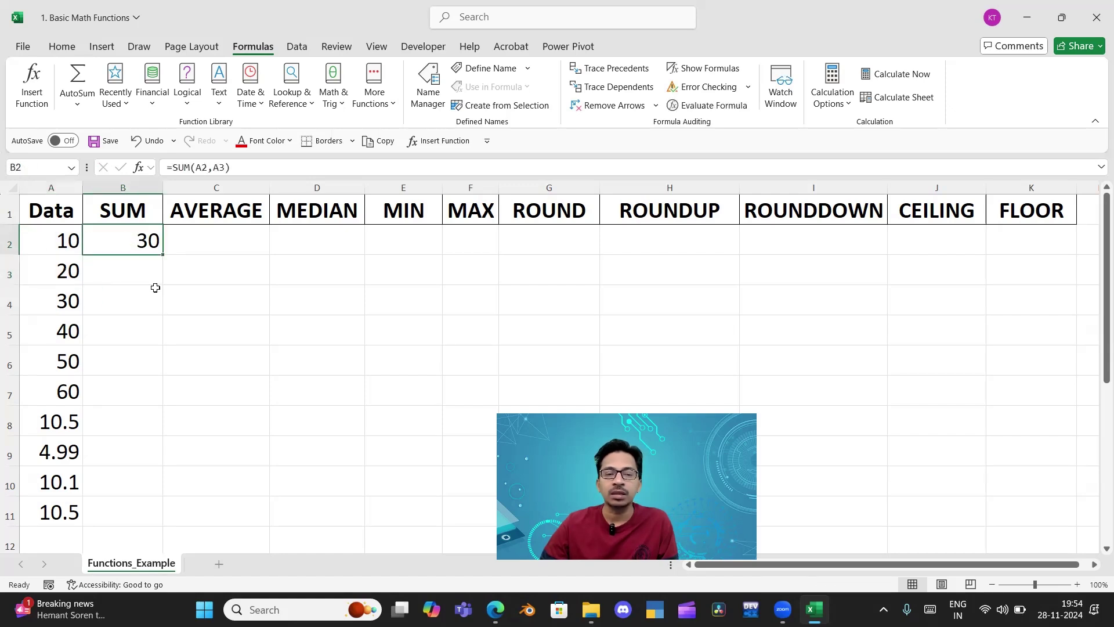
left_click(148, 291)
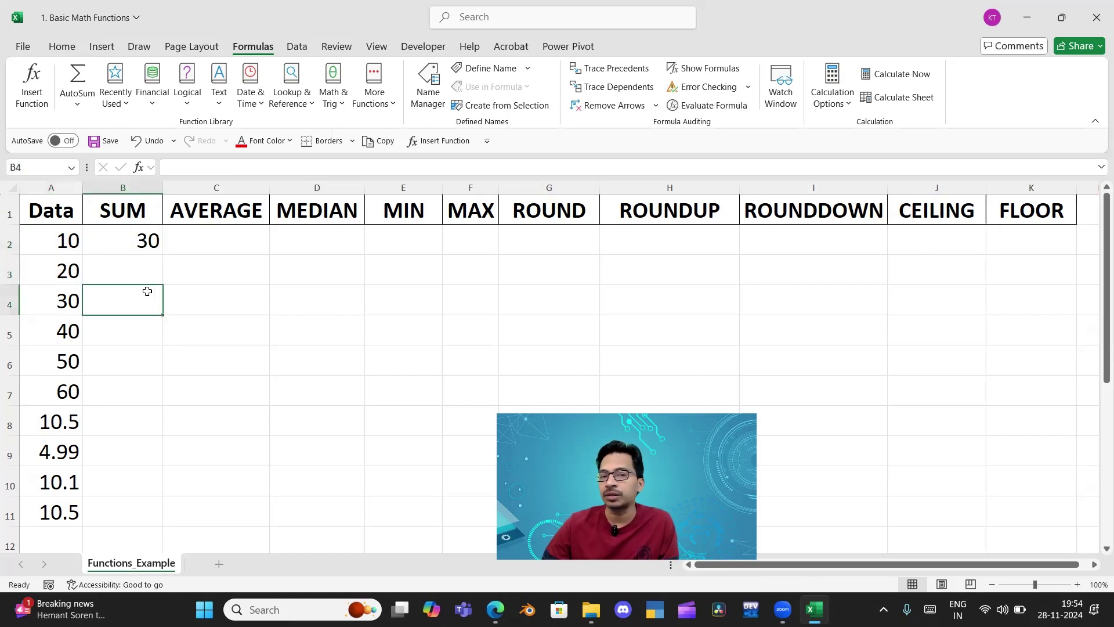
Extend the B2 formula with two more cell references so it reads =SUM(A2,A3,A4,A5)
left_click(141, 235)
double_click(145, 243)
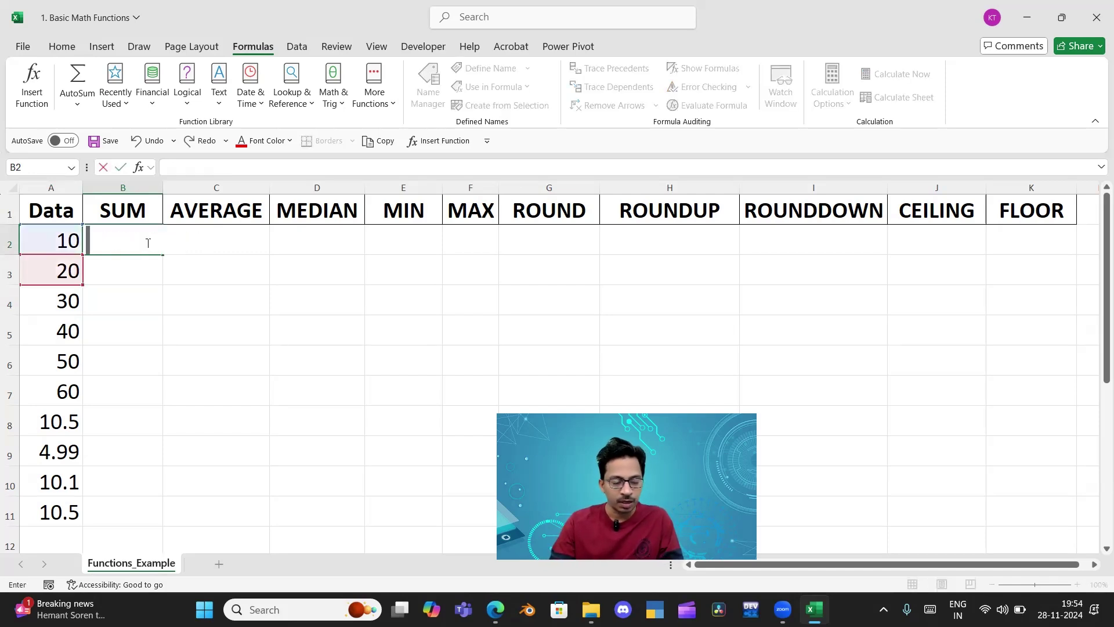
key("ctrl+z")
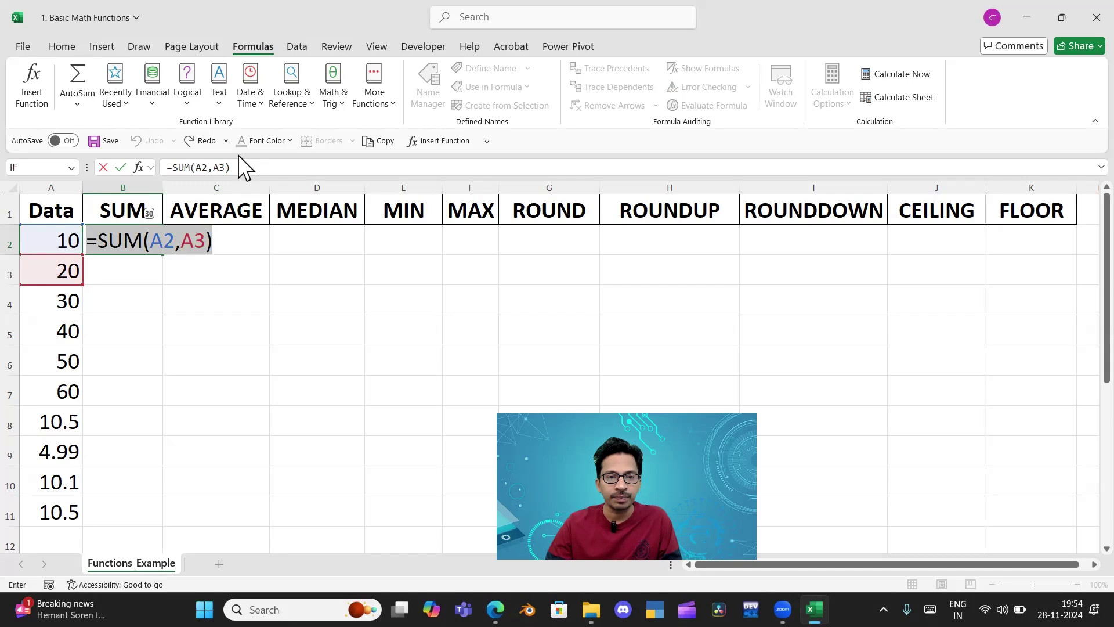
left_click(225, 167)
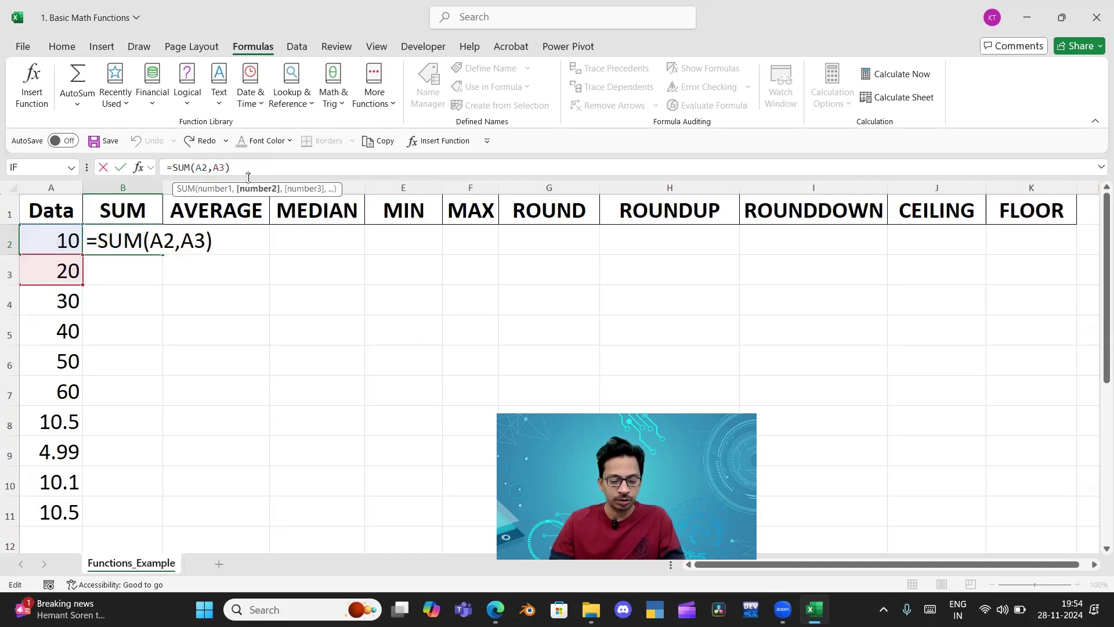
type(",a4,a")
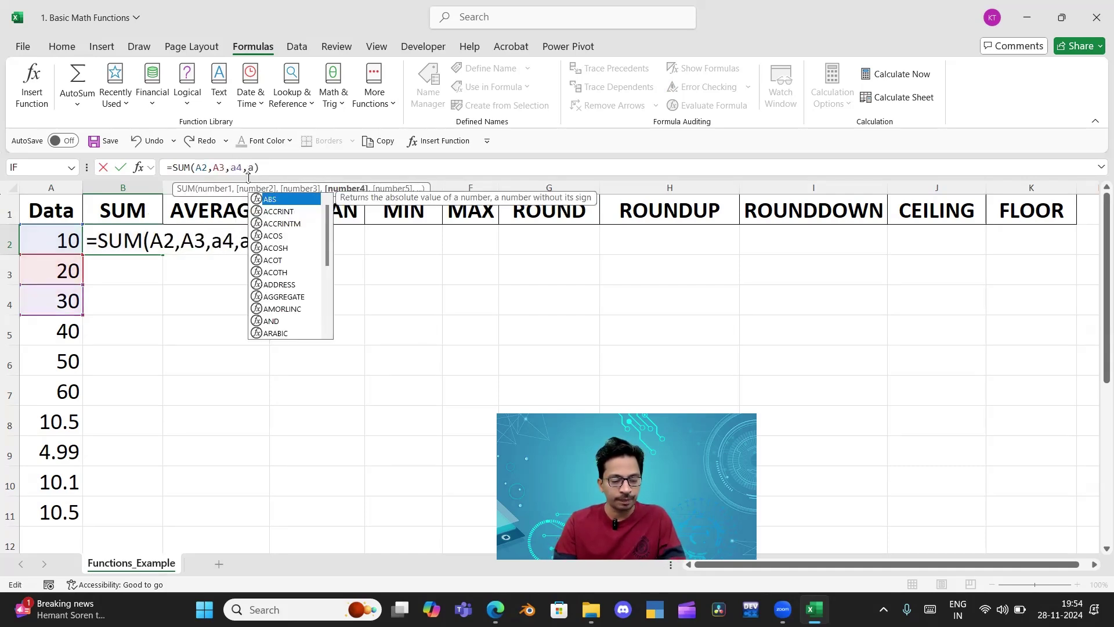
type("5")
key("Return")
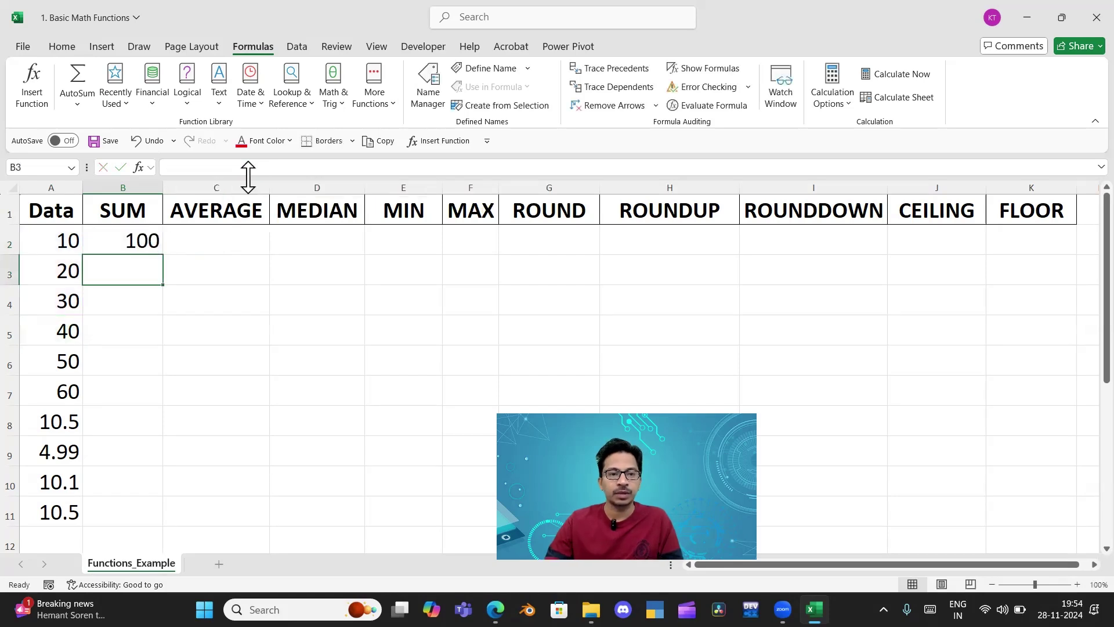
Replace the separate cell references in the B2 formula with the range A2:A11
left_click(142, 243)
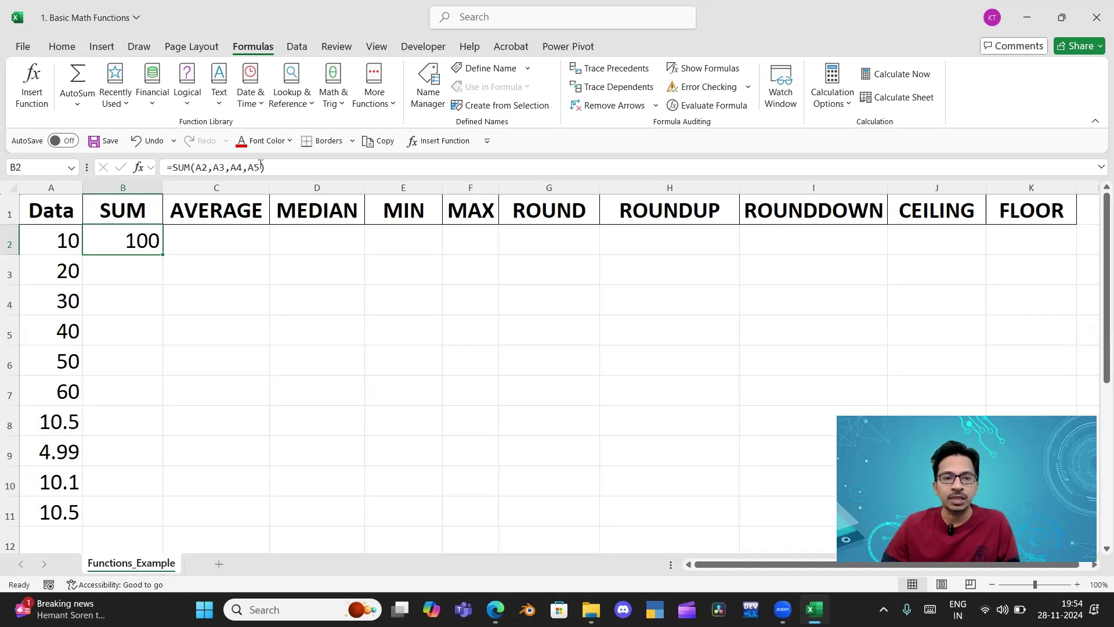
left_click(261, 166)
key("BackSpace")
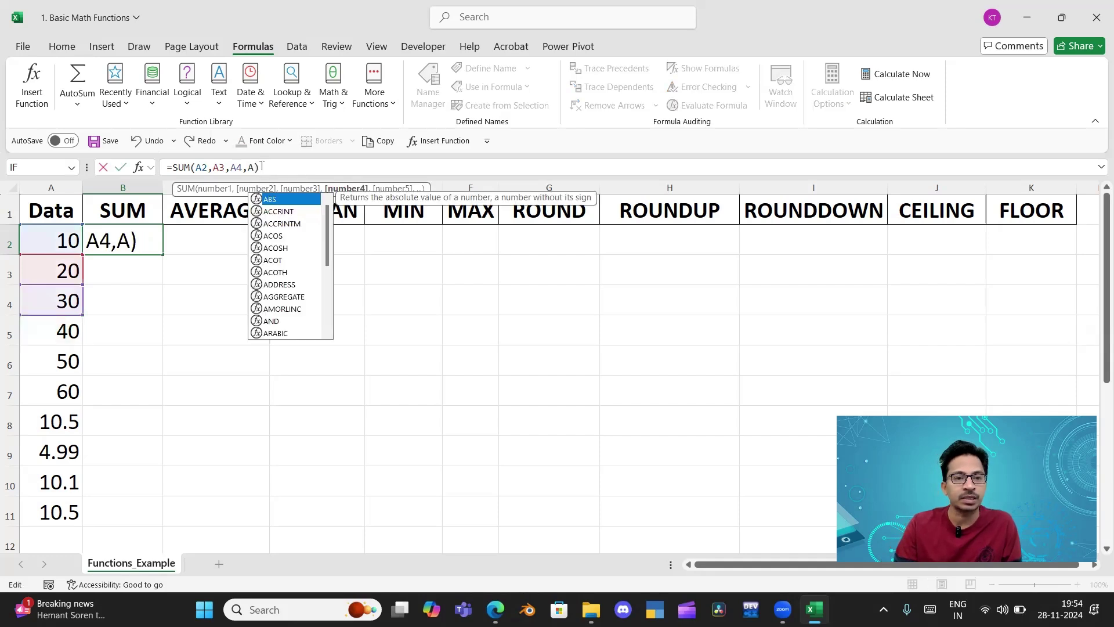
key("BackSpace")
key("BackSpace")
key("BackSpace")
key("BackSpace")
key("BackSpace")
key("BackSpace")
key("BackSpace")
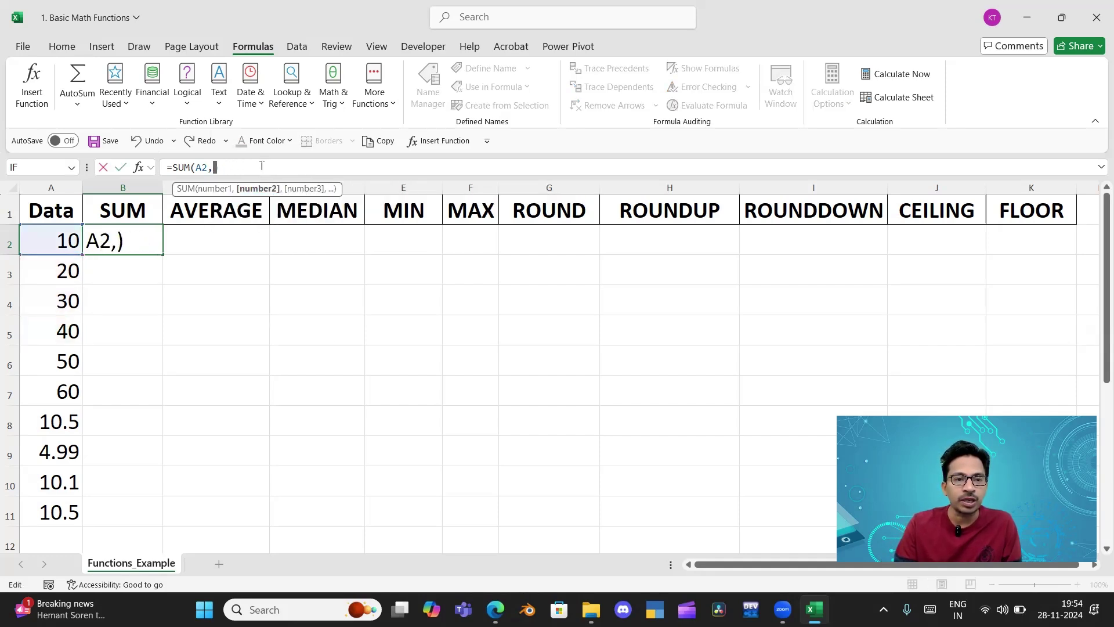
key("BackSpace")
type(":")
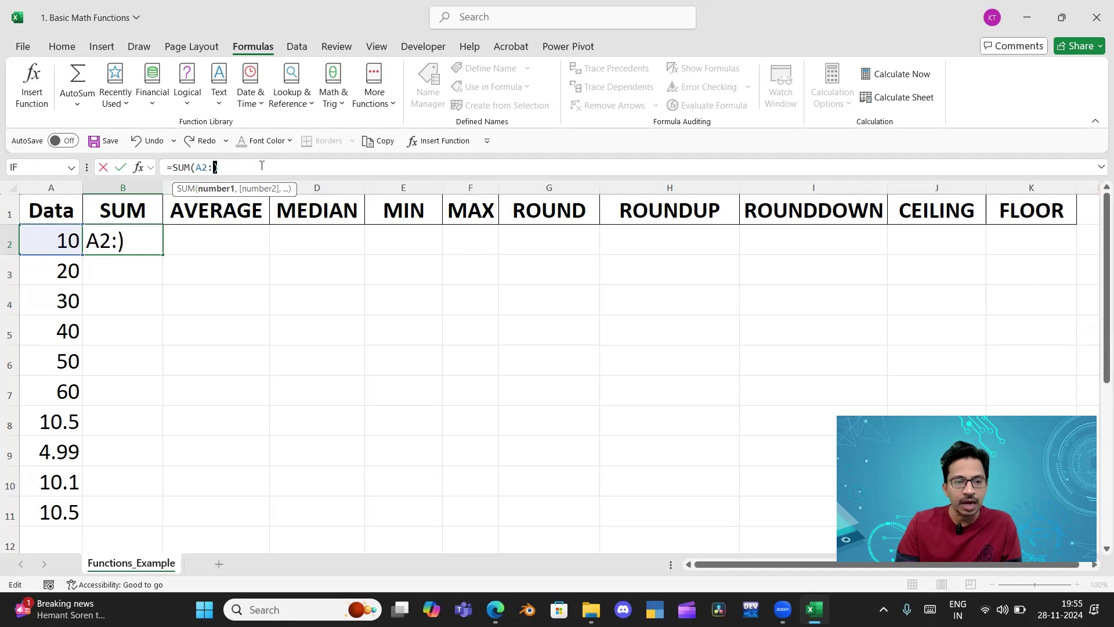
type("a11")
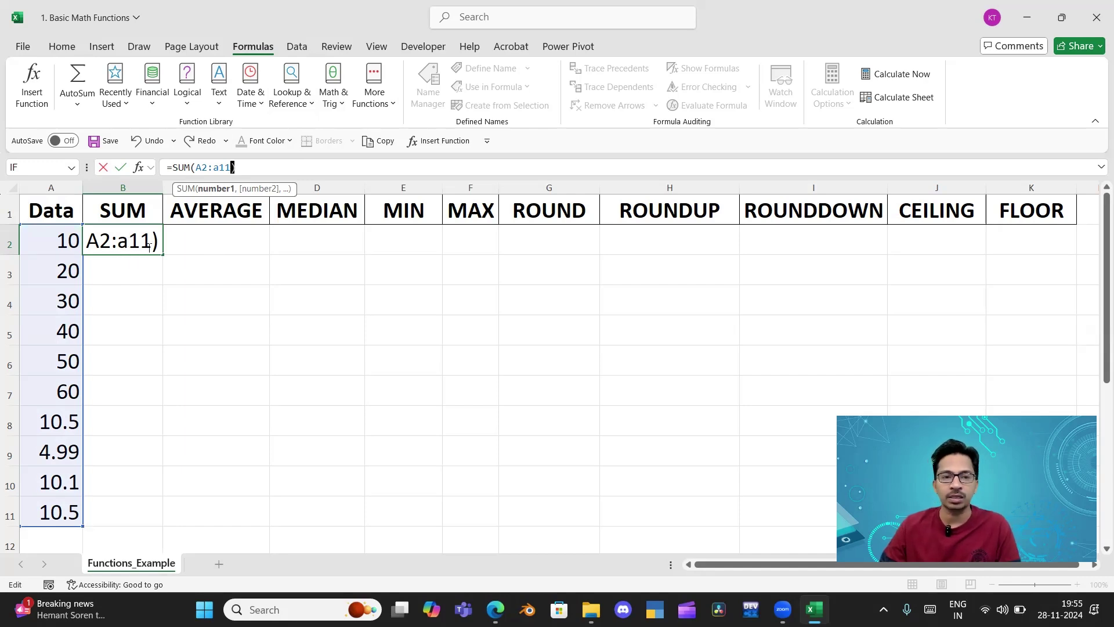
key("Return")
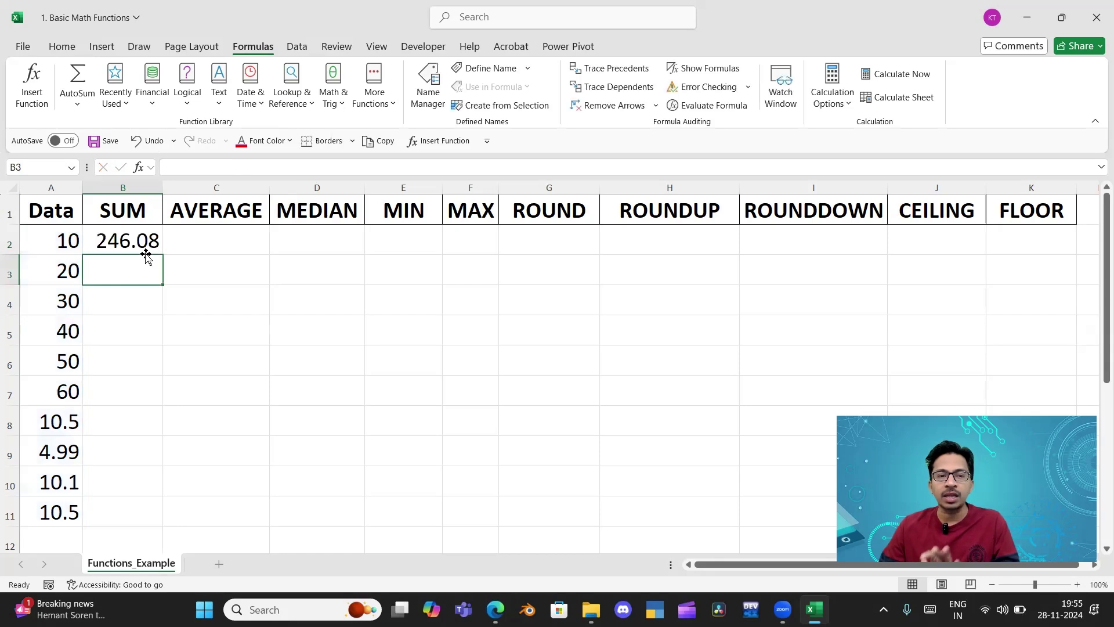
Select the Data values A2:A11 to check their total against the SUM formula in B2
left_click(61, 251)
left_click_drag(61, 251, 74, 509)
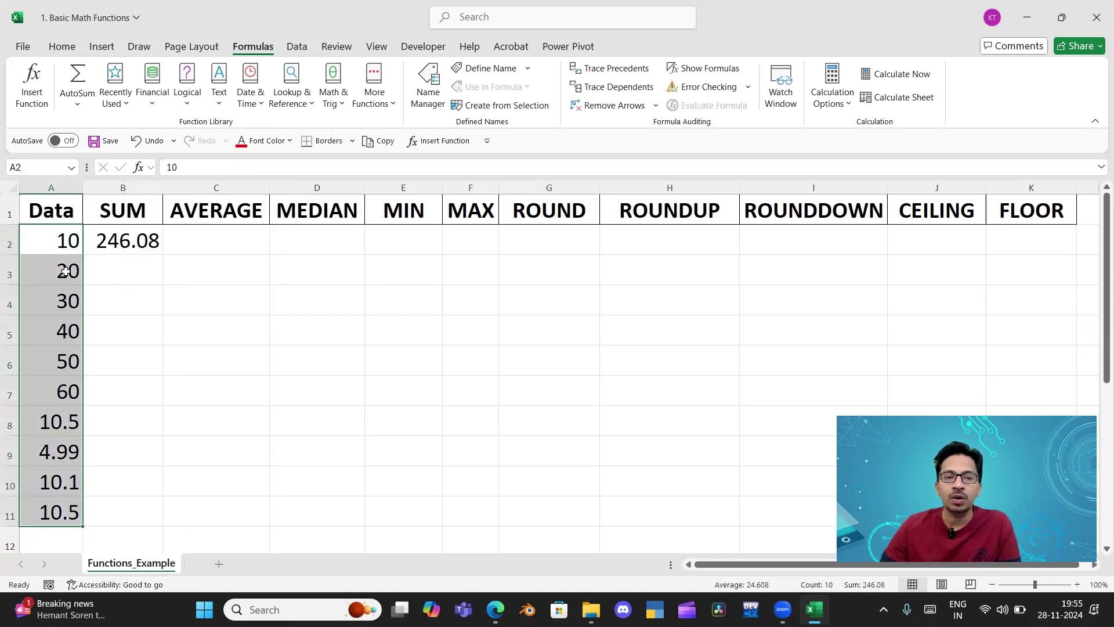
left_click(113, 241)
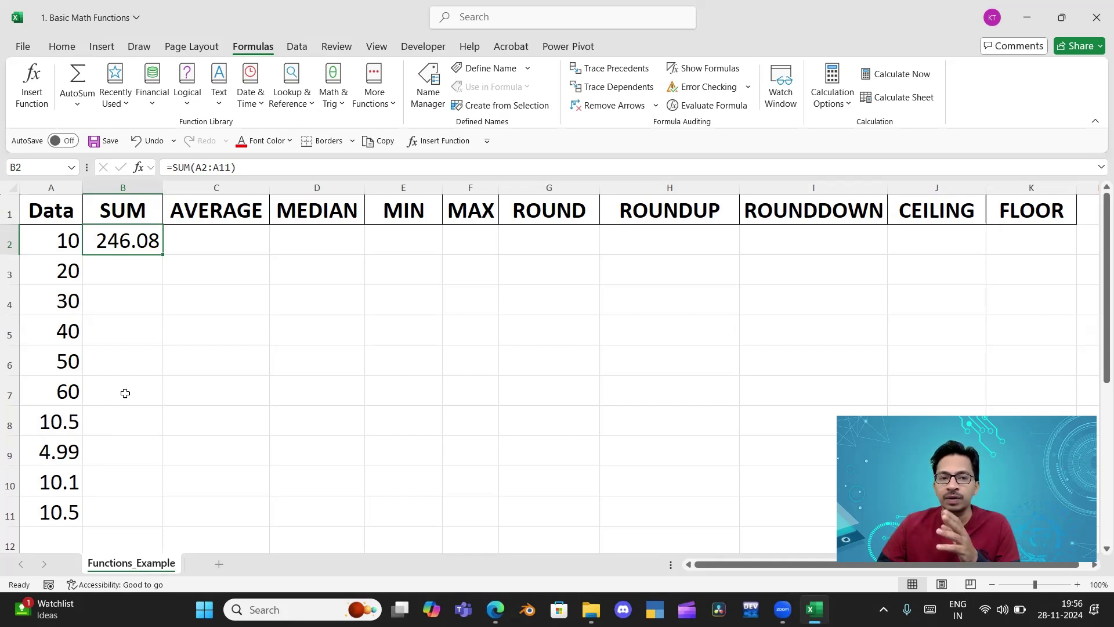
Change the B2 formula to add two separate ranges, =SUM(A2:A5,A9:A11)
left_click(231, 167)
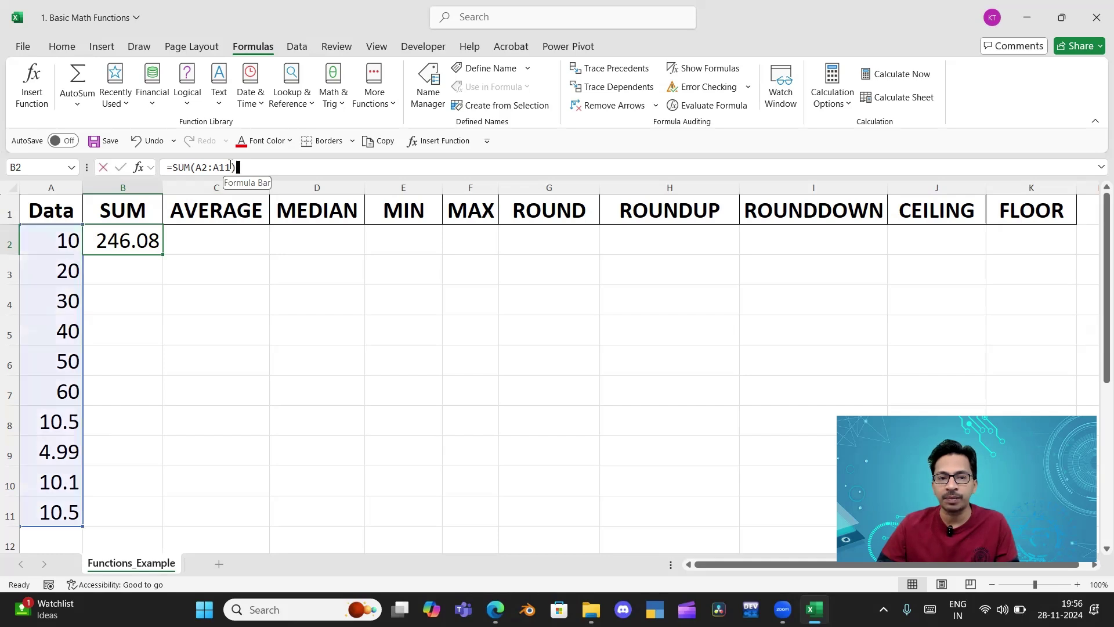
key("Left")
key("BackSpace")
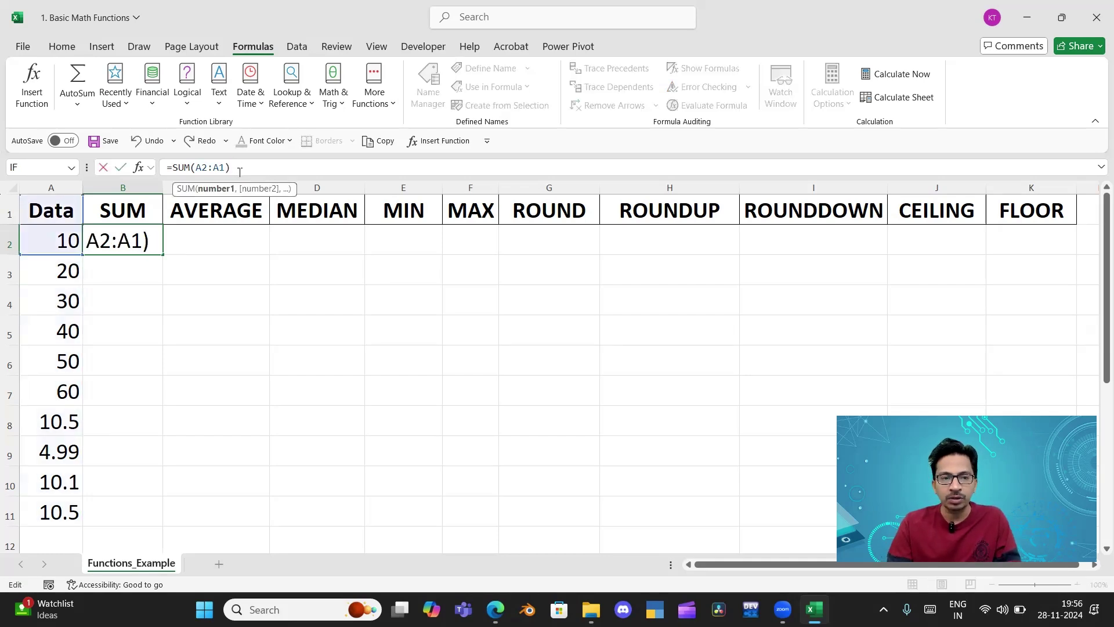
key("BackSpace")
key("BackSpace")
key("BackSpace")
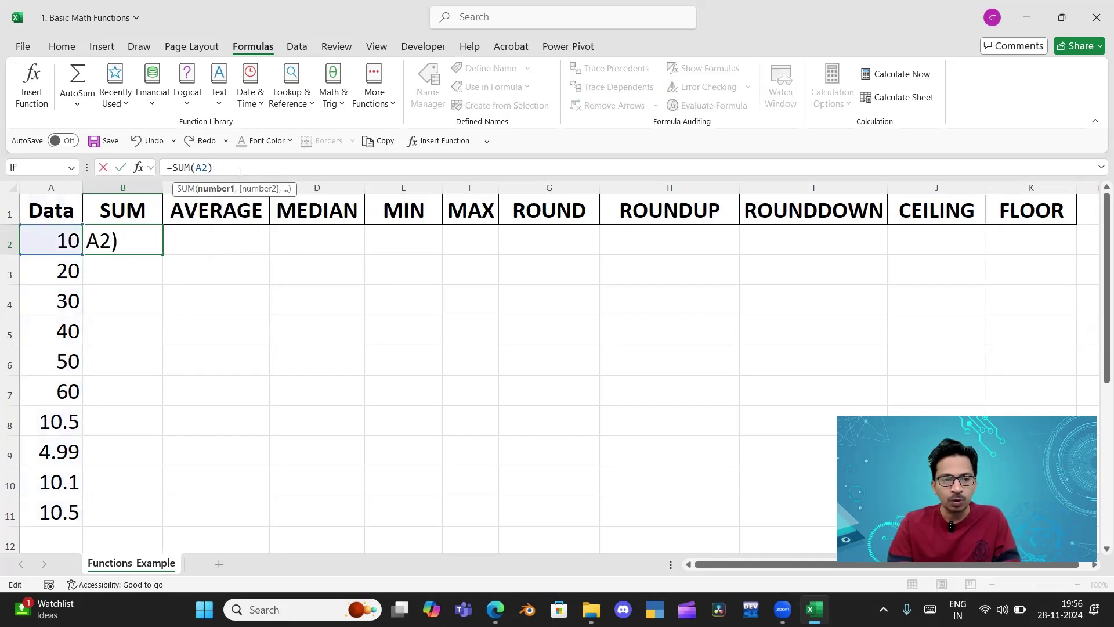
type(":a")
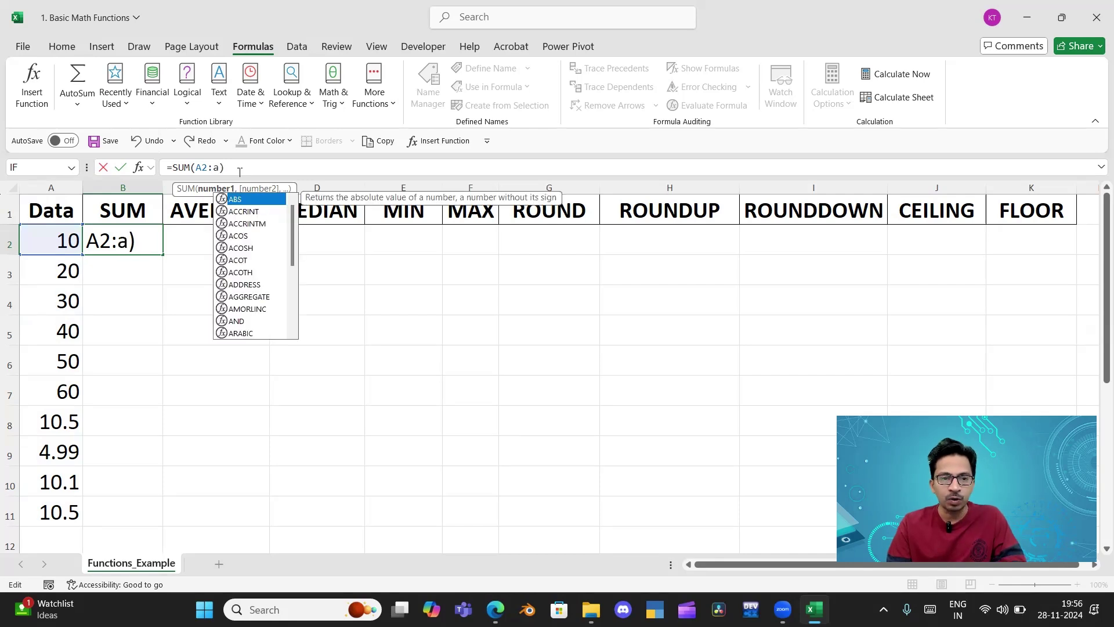
type("5,")
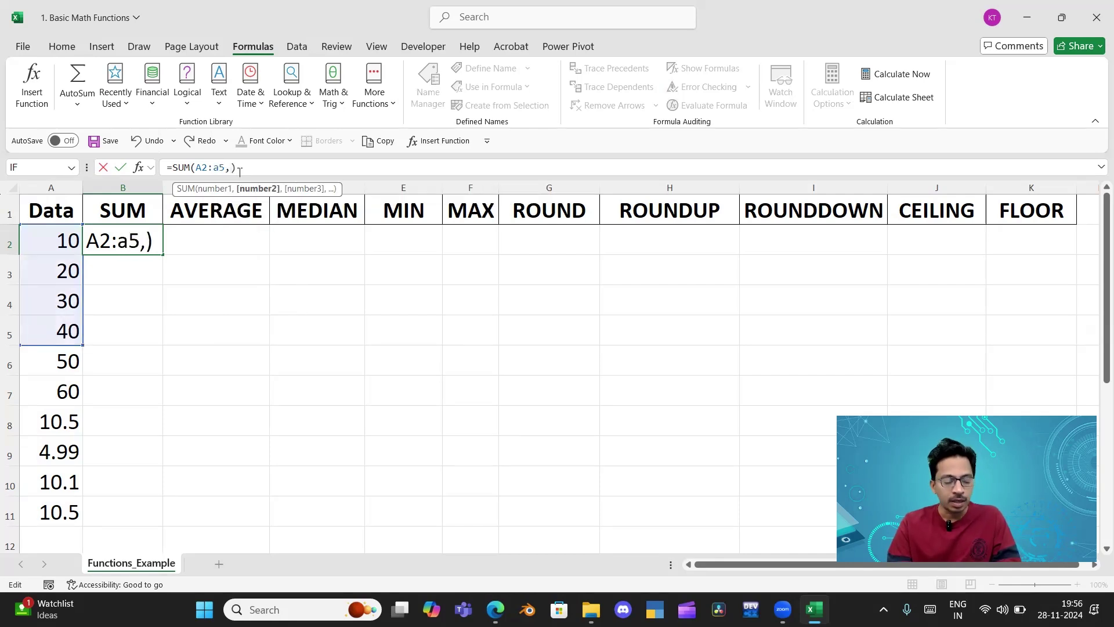
type("a9")
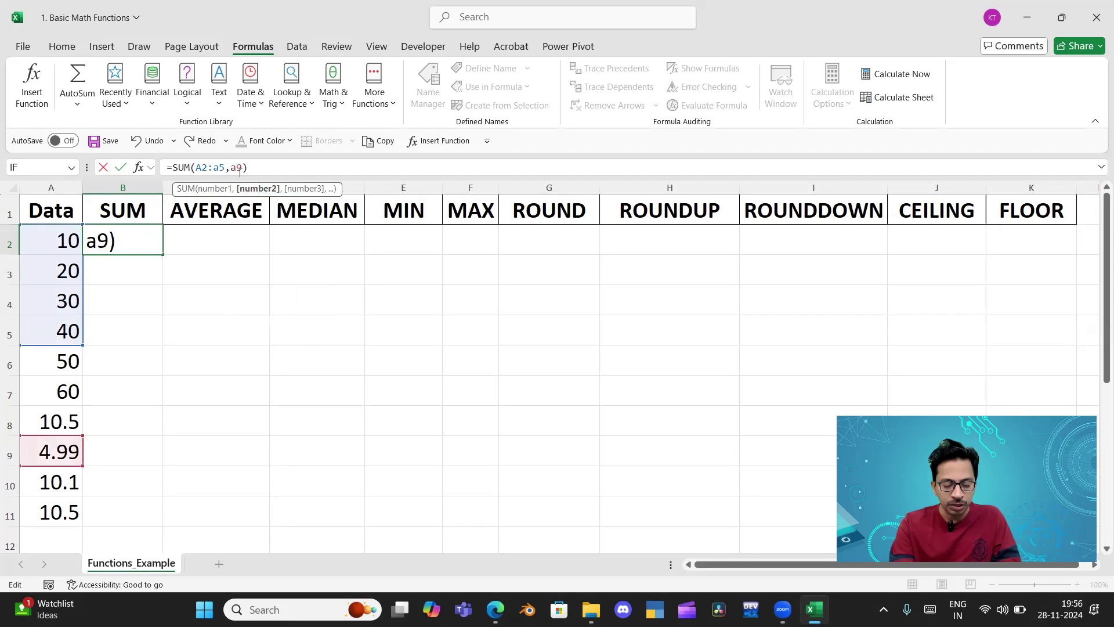
type(":a")
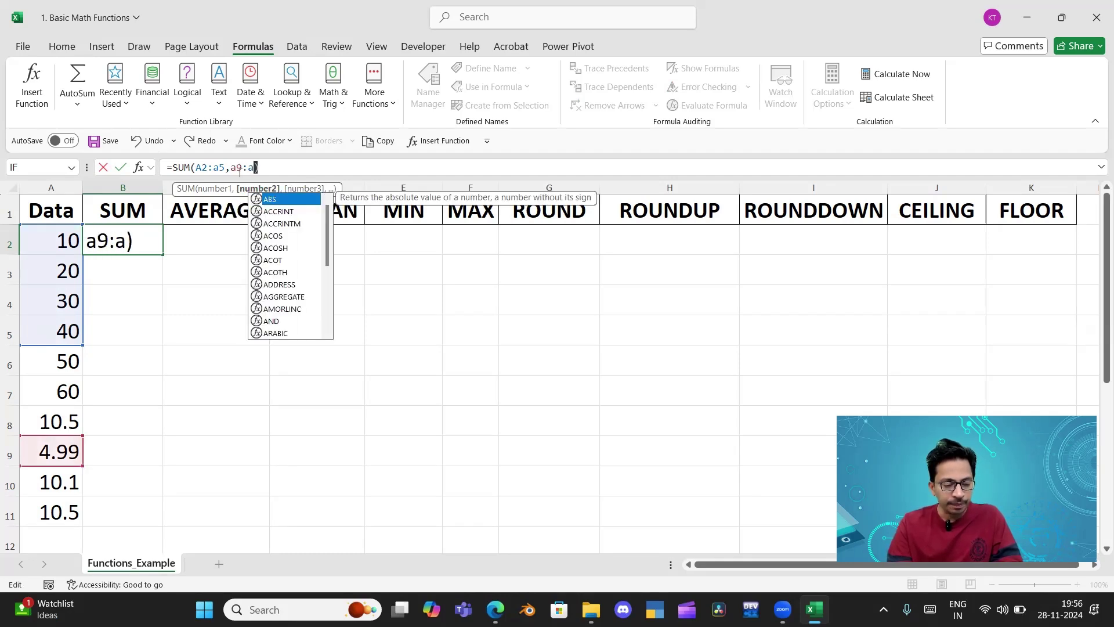
type("11")
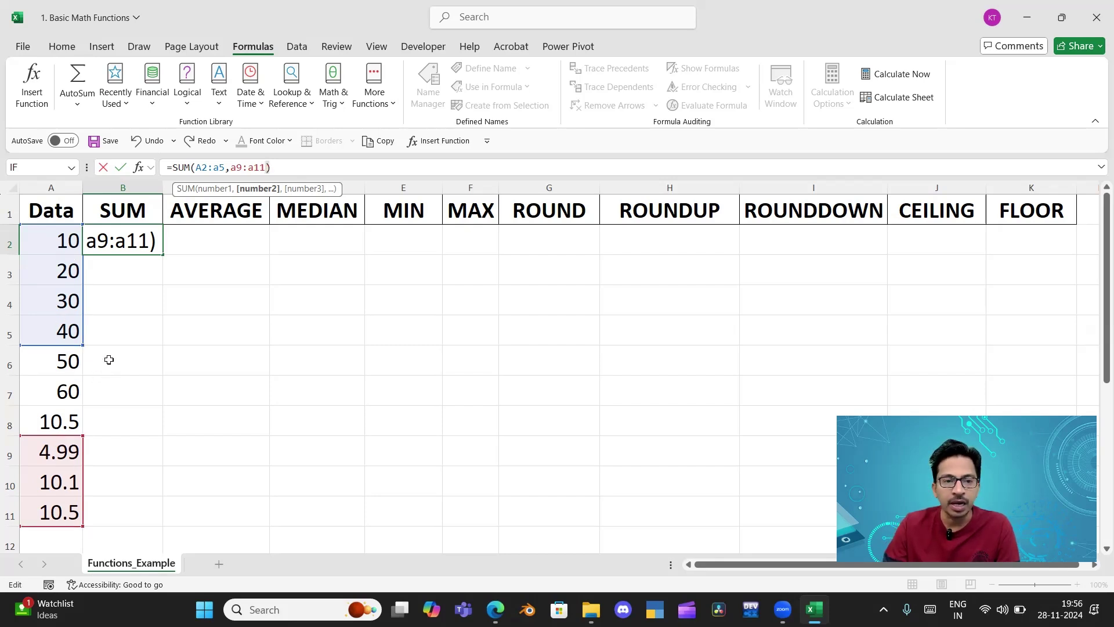
key("Return")
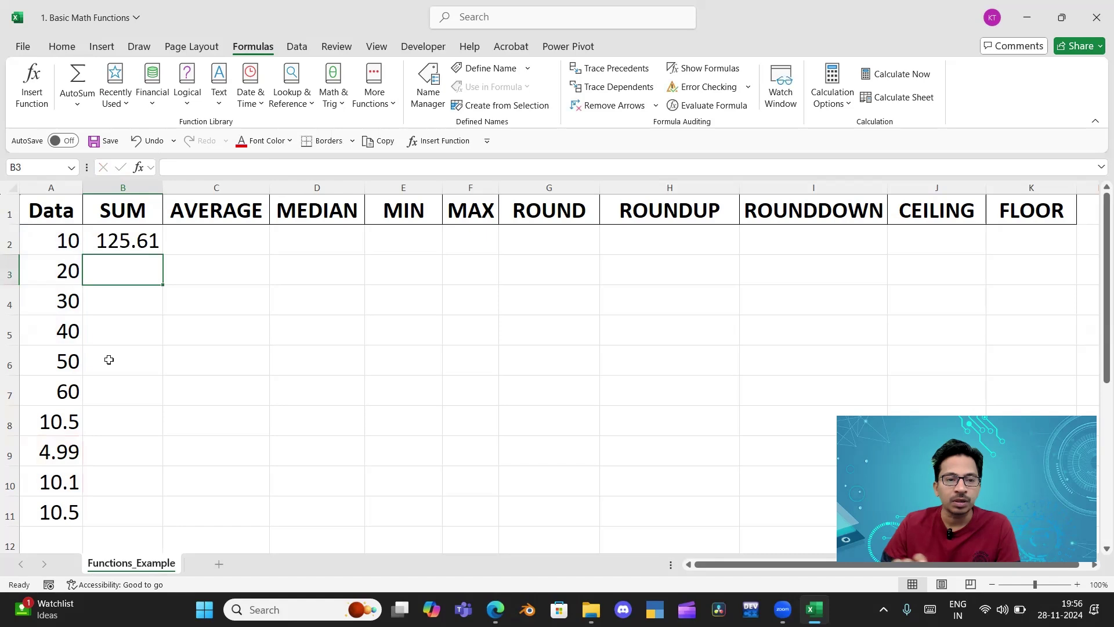
Enter a formula in C2 that averages the Data values in A2:A11 with the AVERAGE function
left_click(118, 237)
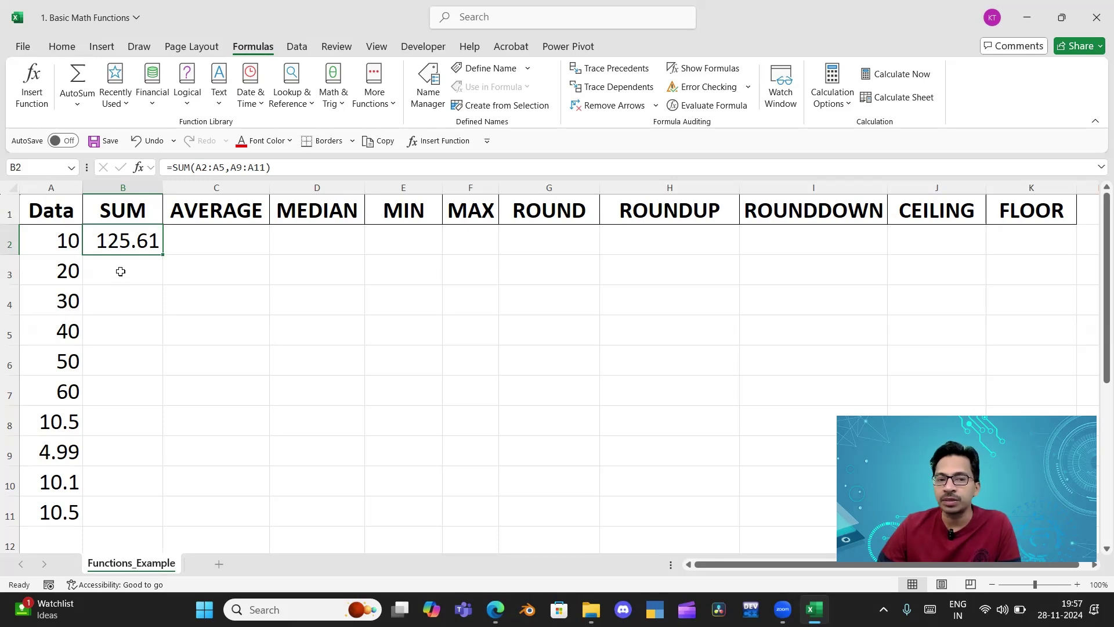
left_click(184, 237)
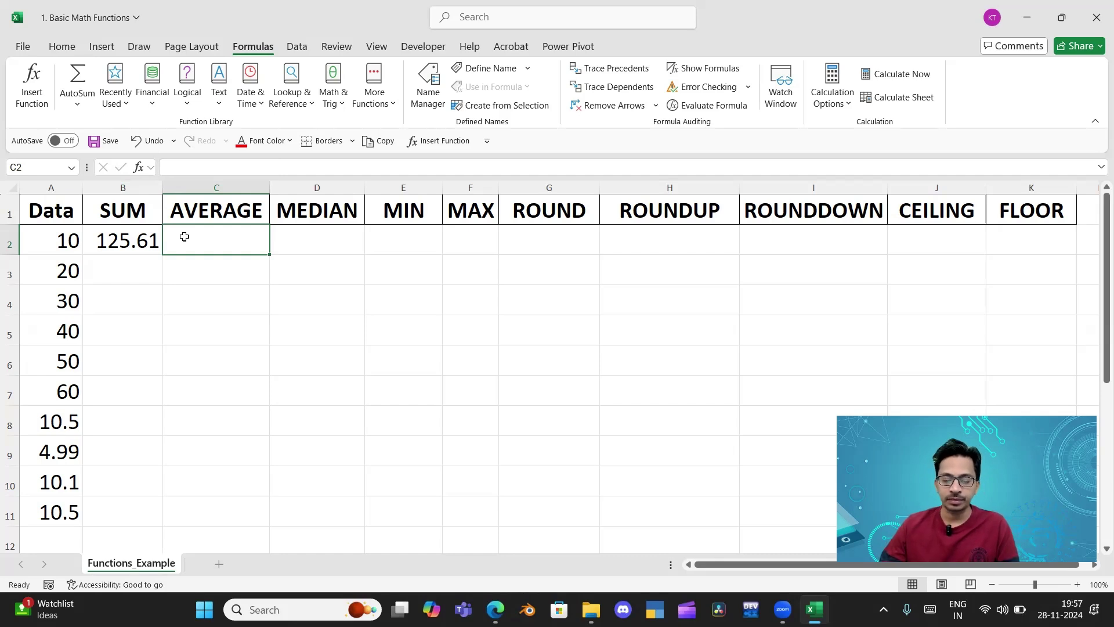
type("=")
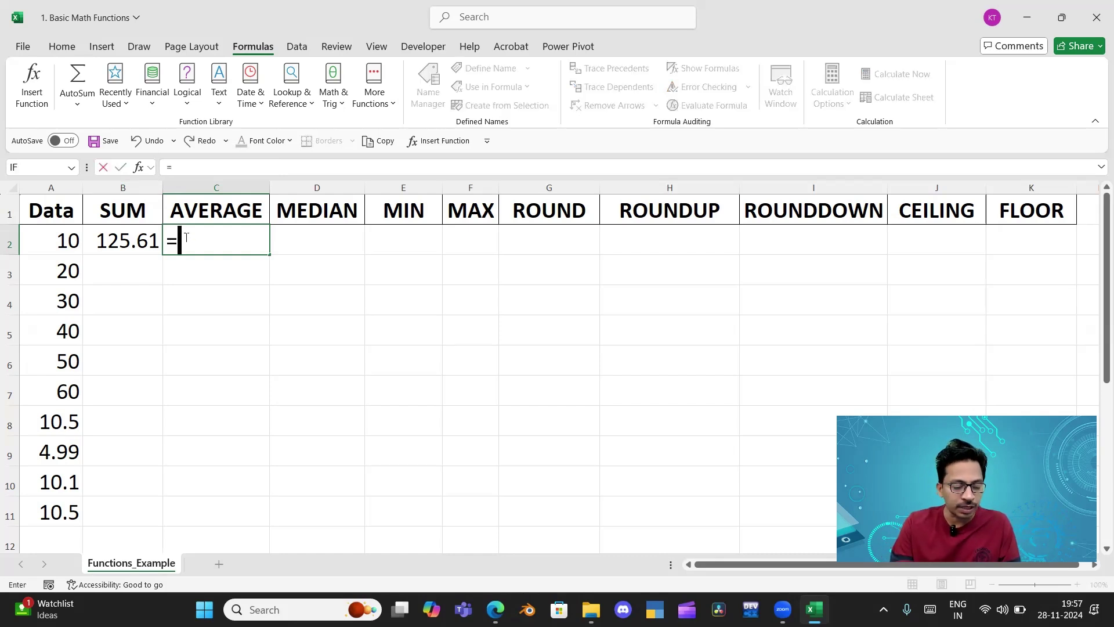
type("avera")
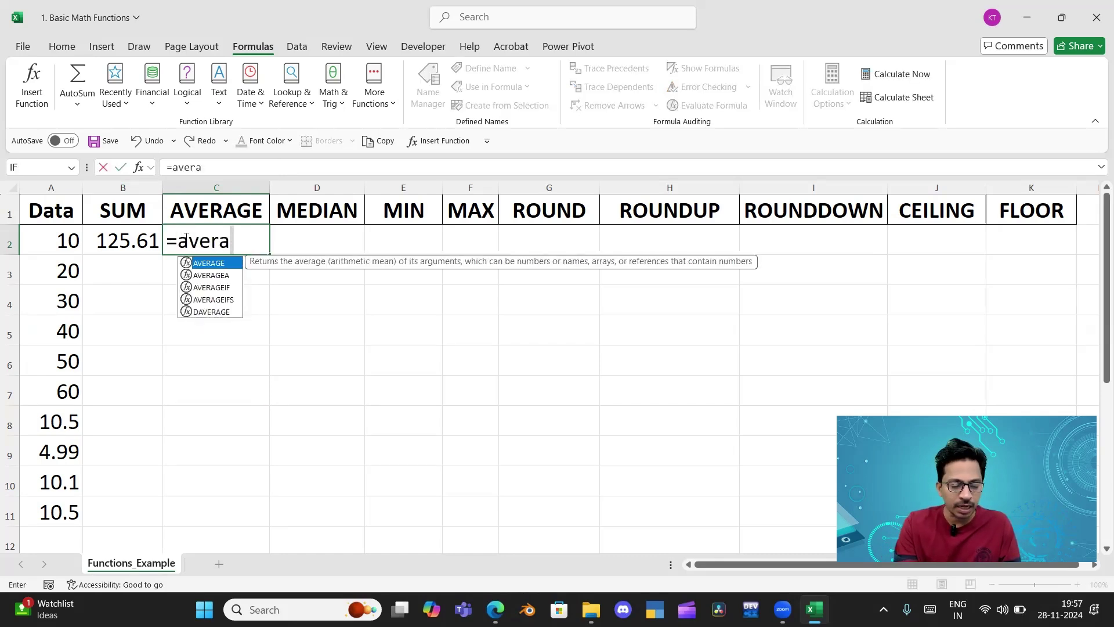
type("ge(")
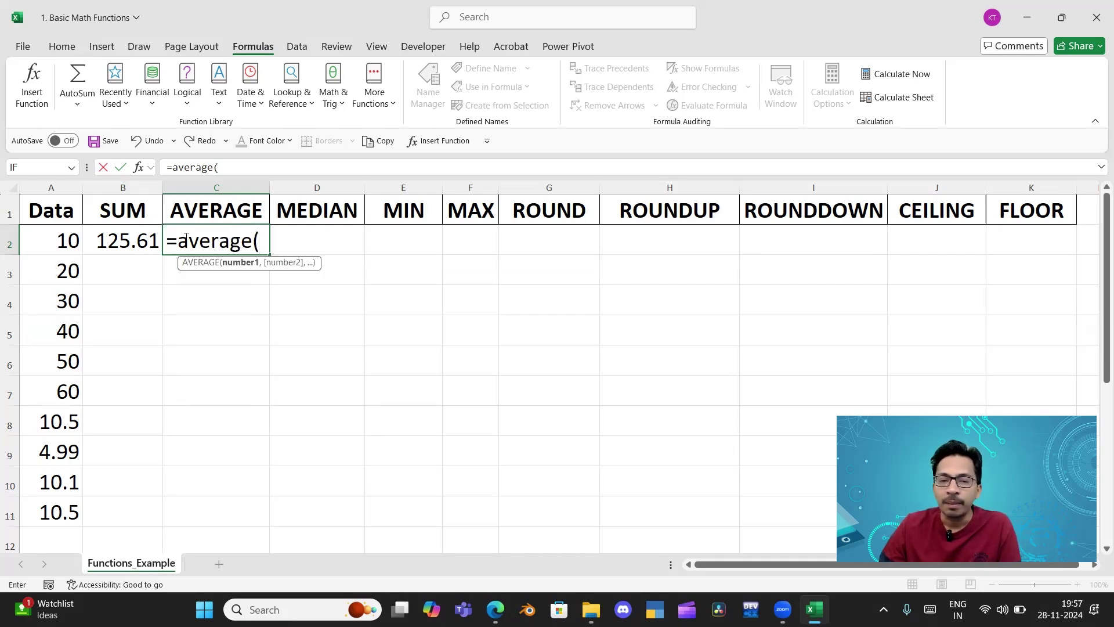
left_click(60, 247)
left_click_drag(59, 256, 68, 504)
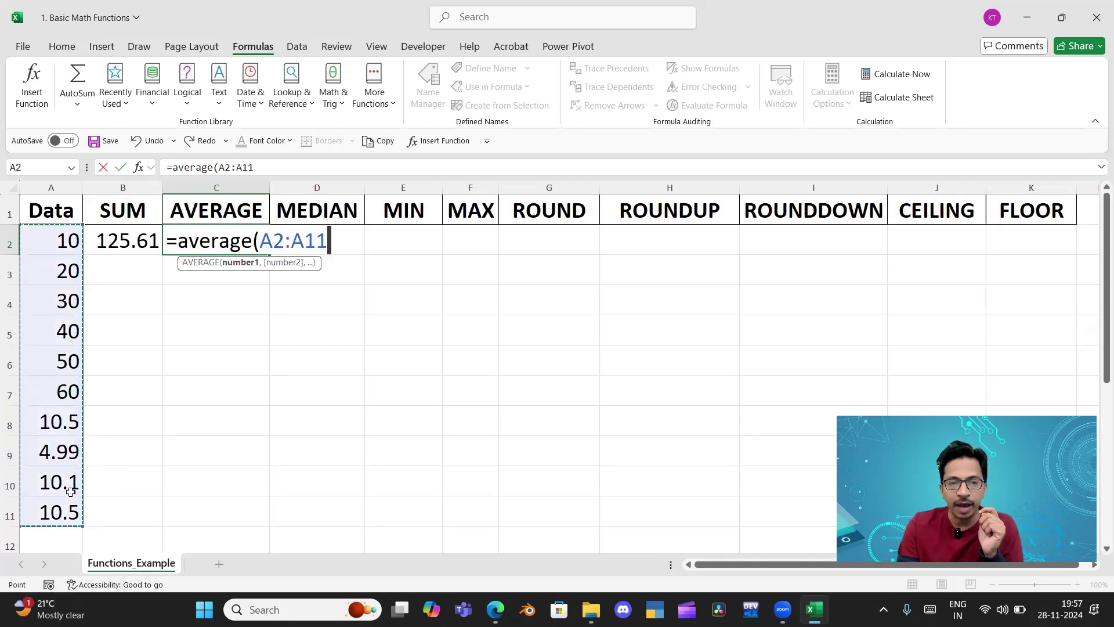
key("Return")
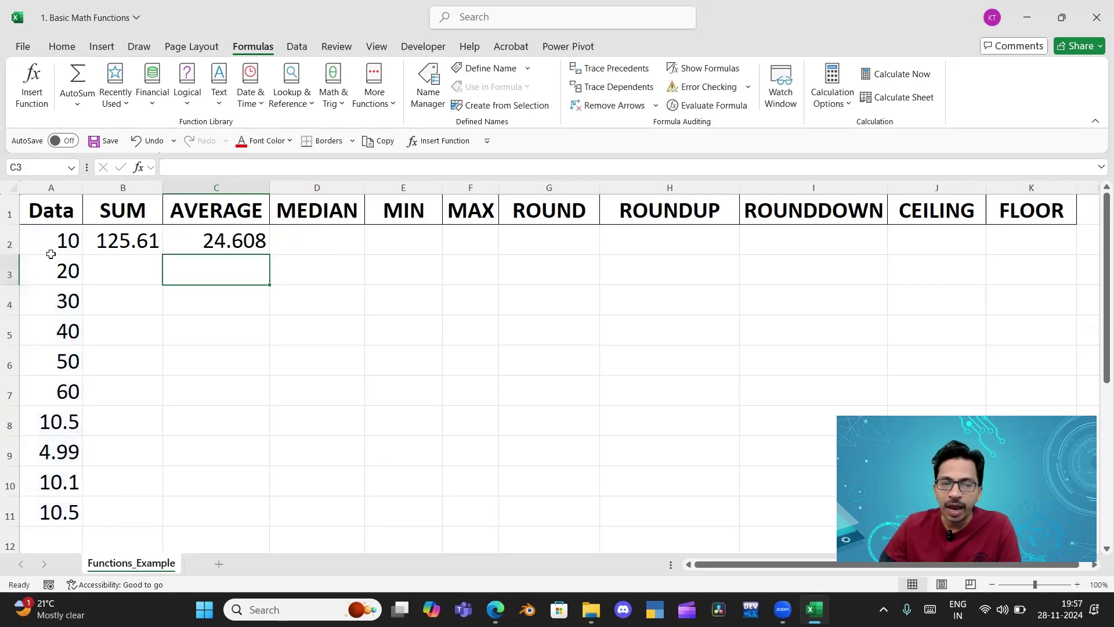
Select the Data values A2:A11 to check their average against the AVERAGE formula in C2
left_click(217, 238)
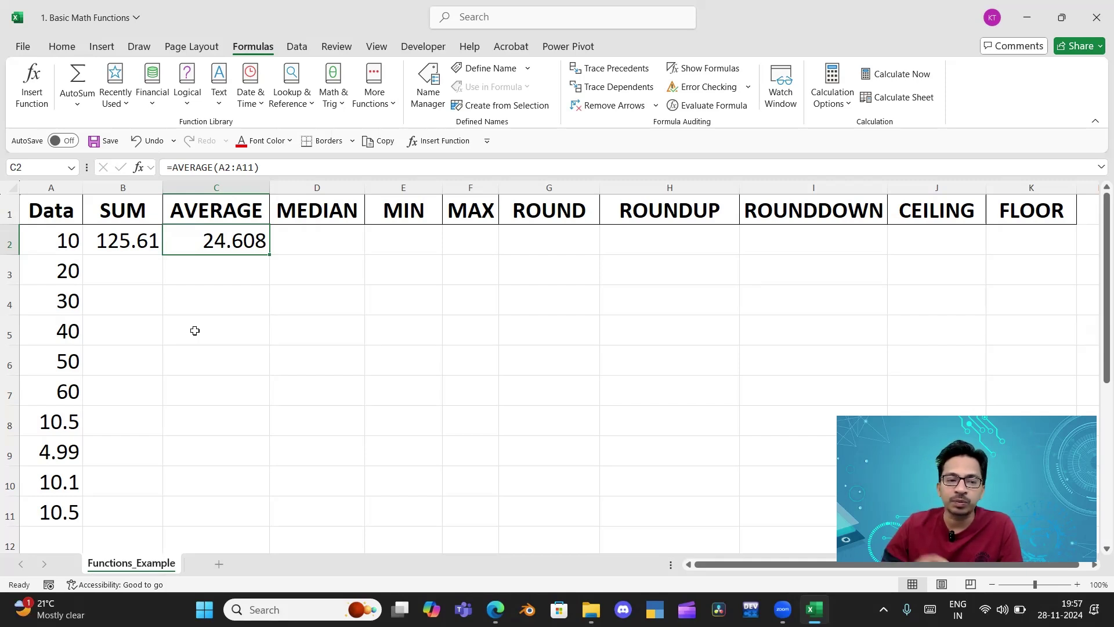
left_click_drag(60, 238, 68, 510)
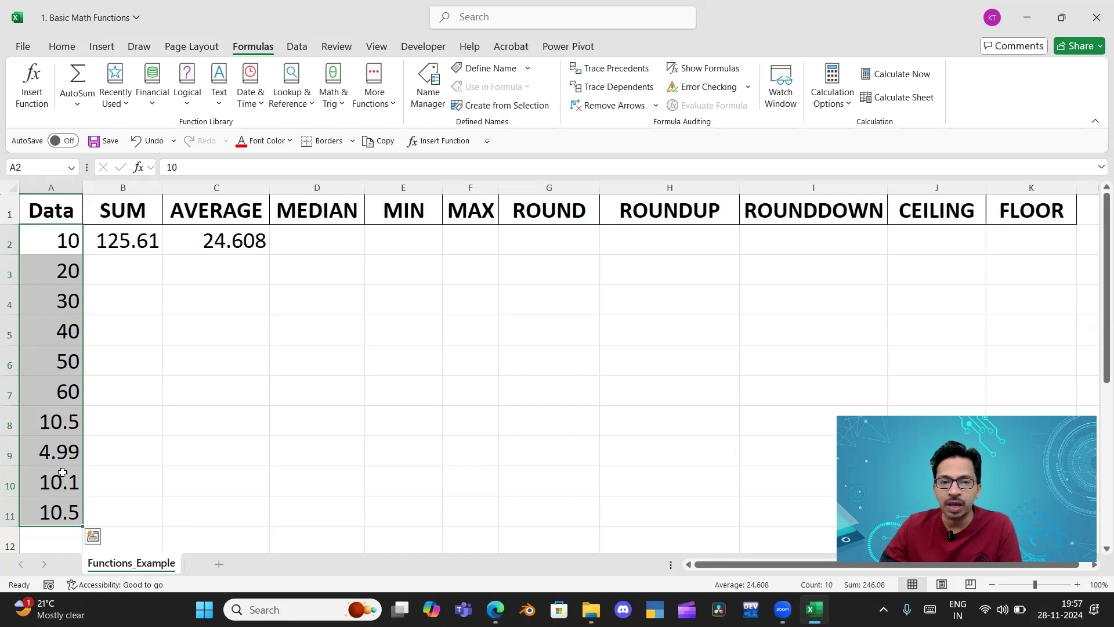
left_click(210, 241)
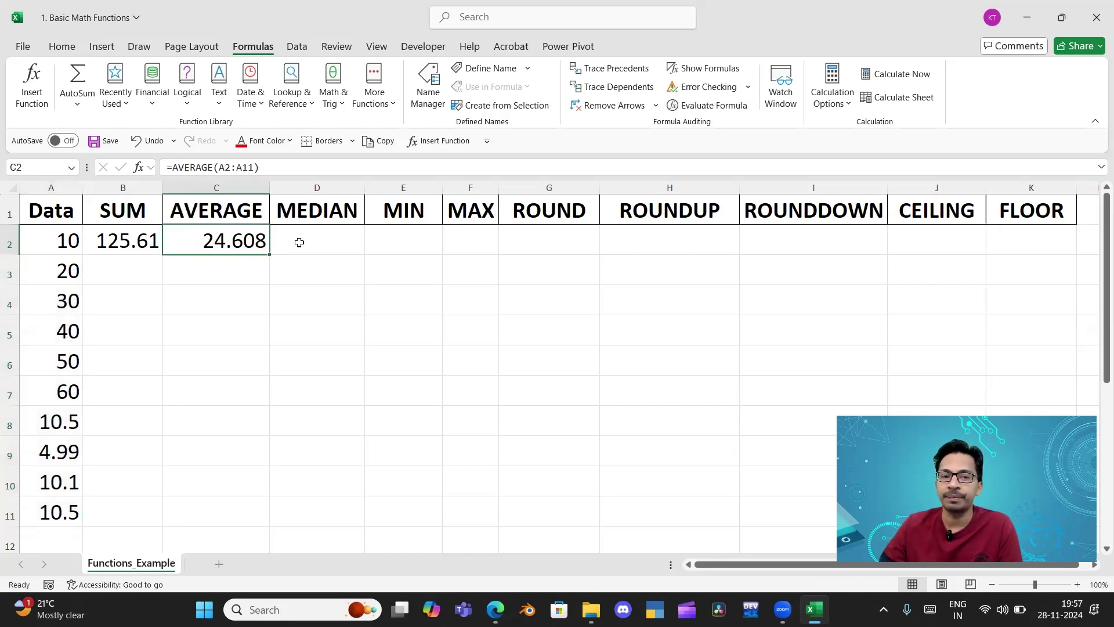
Replace the Data values in A8:A11 with 70, 80, 90 and 100, and review the formulas in B2 and C2
left_click(60, 422)
type("7")
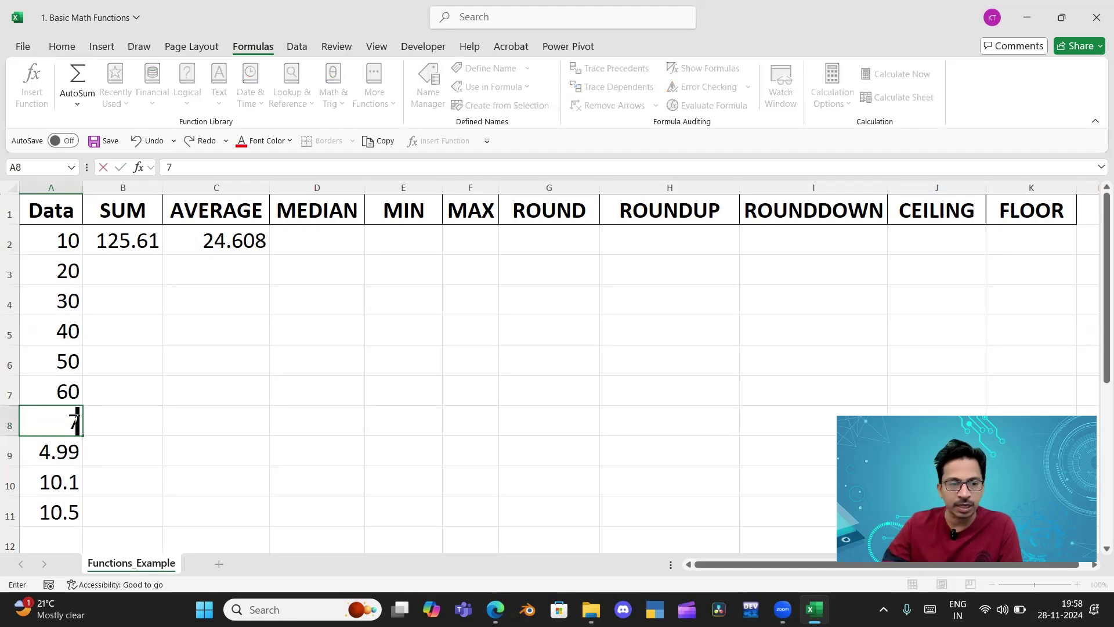
type("0")
key("Return")
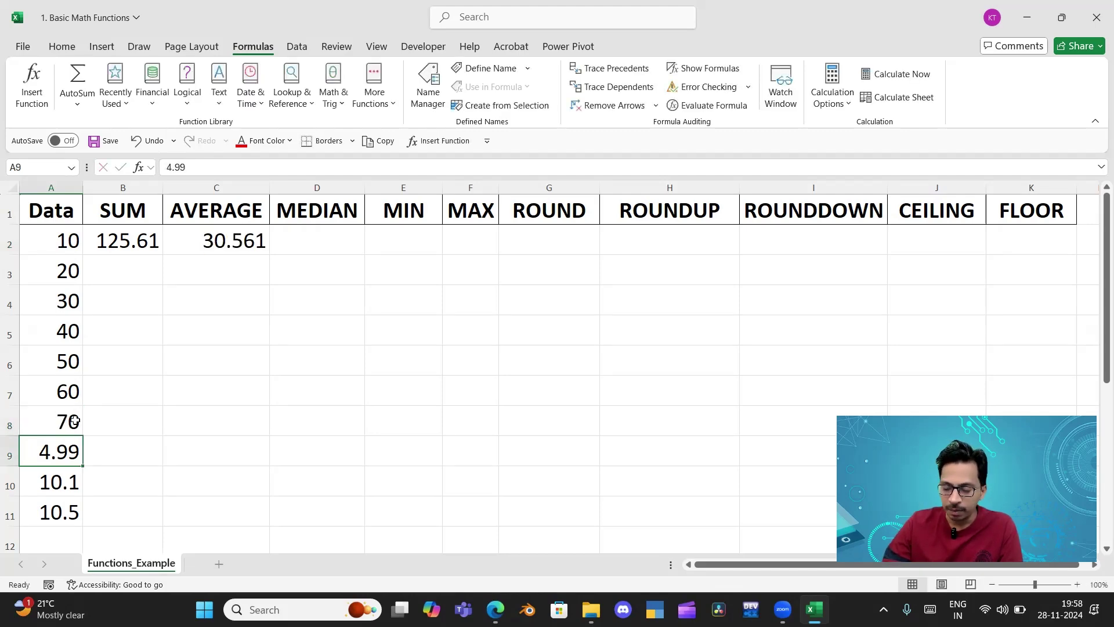
type("80")
key("Return")
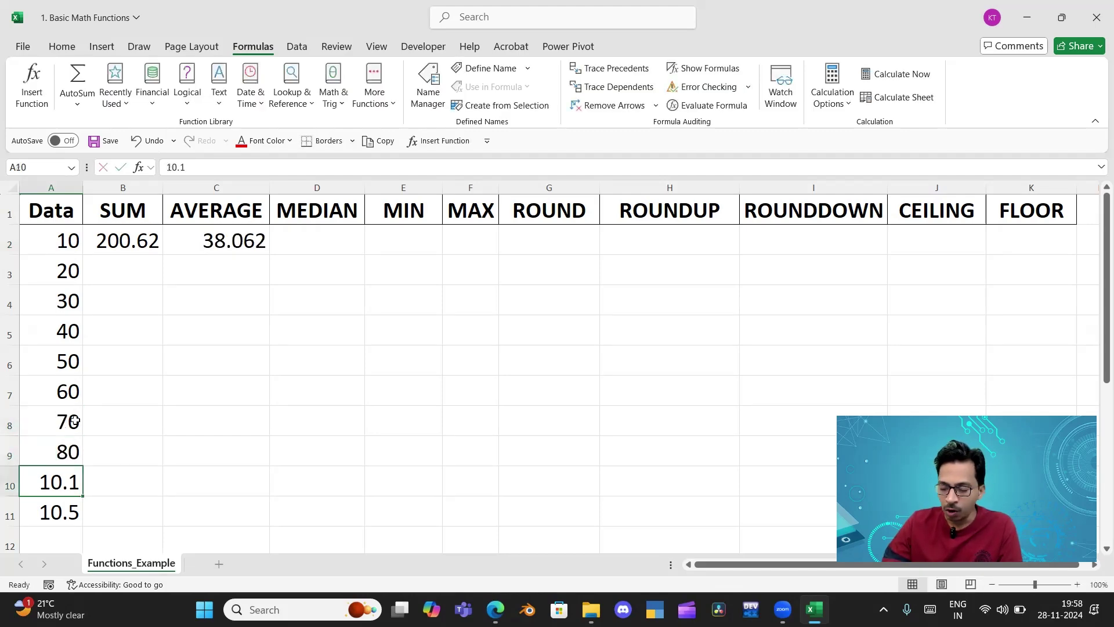
type("90")
key("Return")
key("F2")
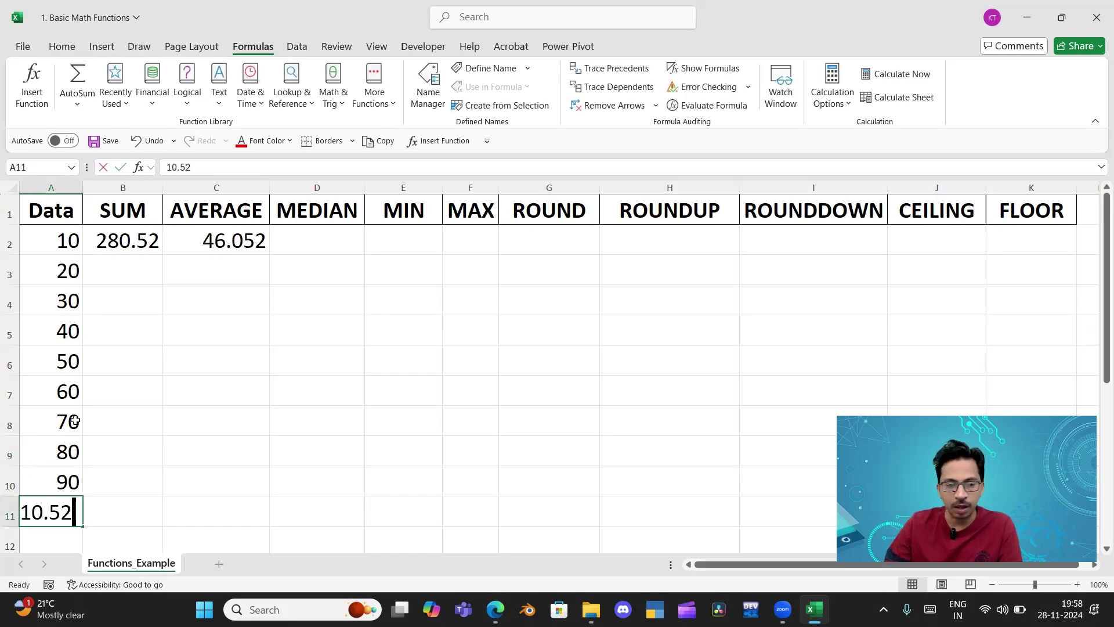
type("100")
key("Return")
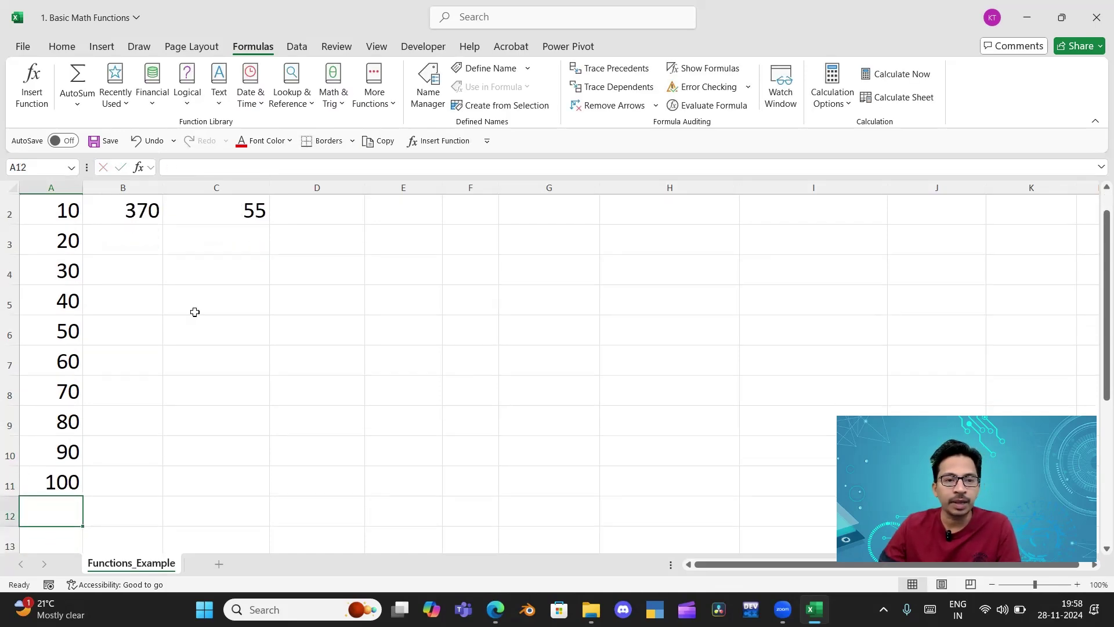
scroll(195, 312, "up", 1)
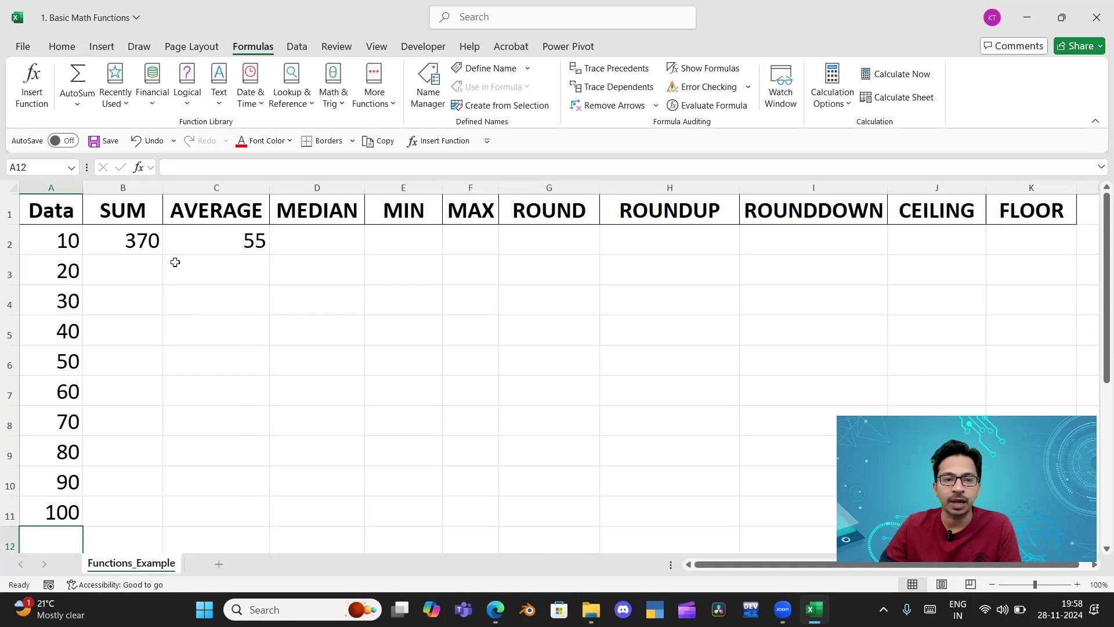
left_click(129, 235)
left_click(225, 232)
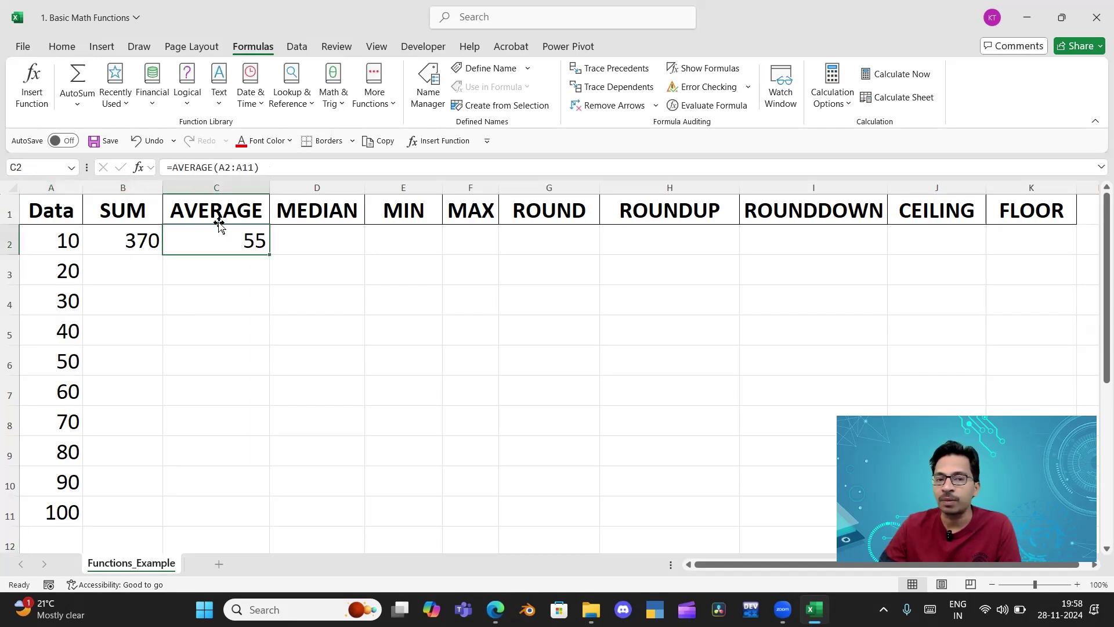
Enter a MEDIAN formula in D2 for the Data range A2:A10
left_click(296, 240)
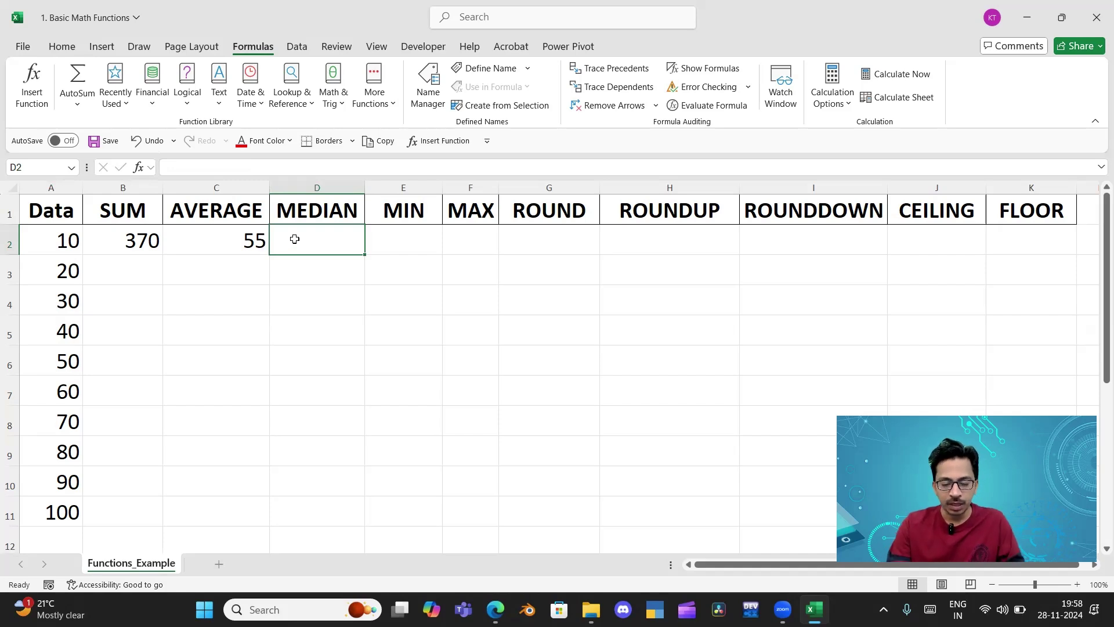
type("=med")
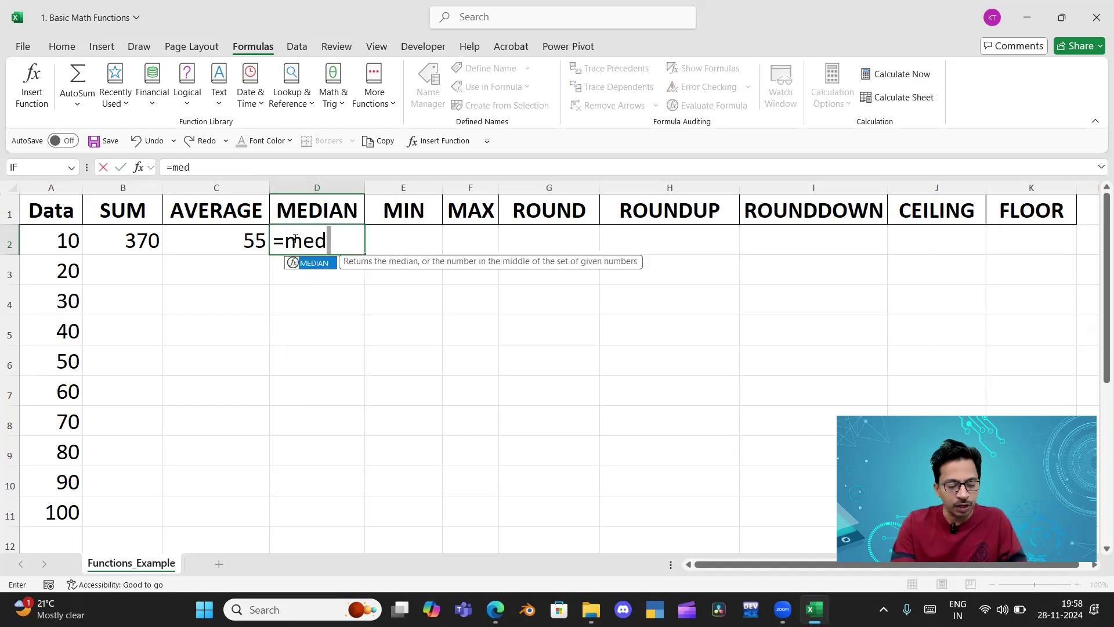
type("ian")
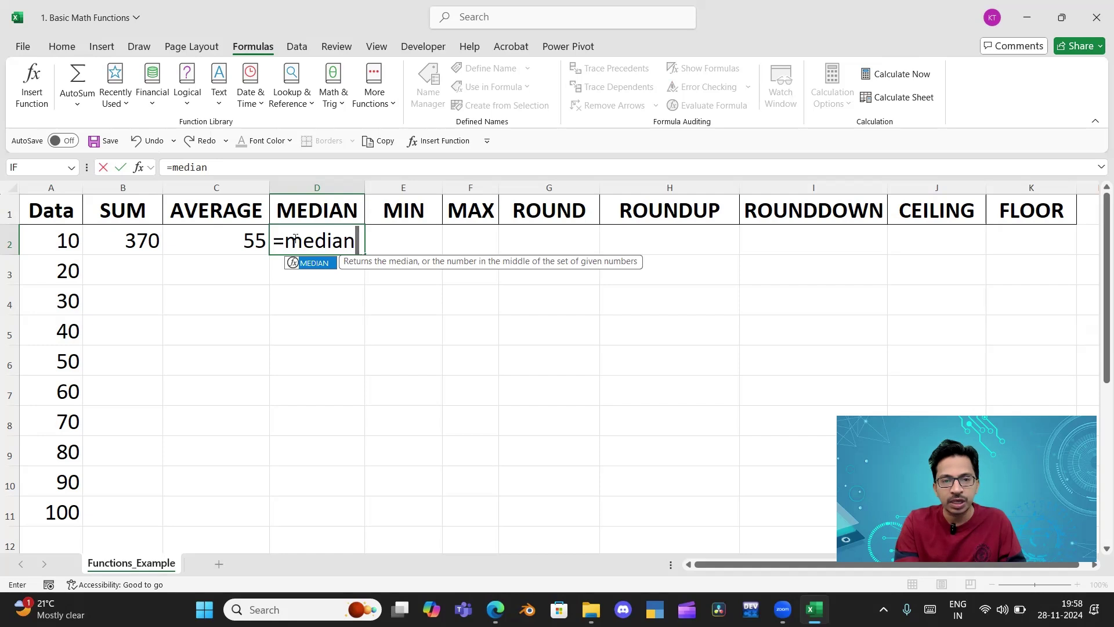
type("(")
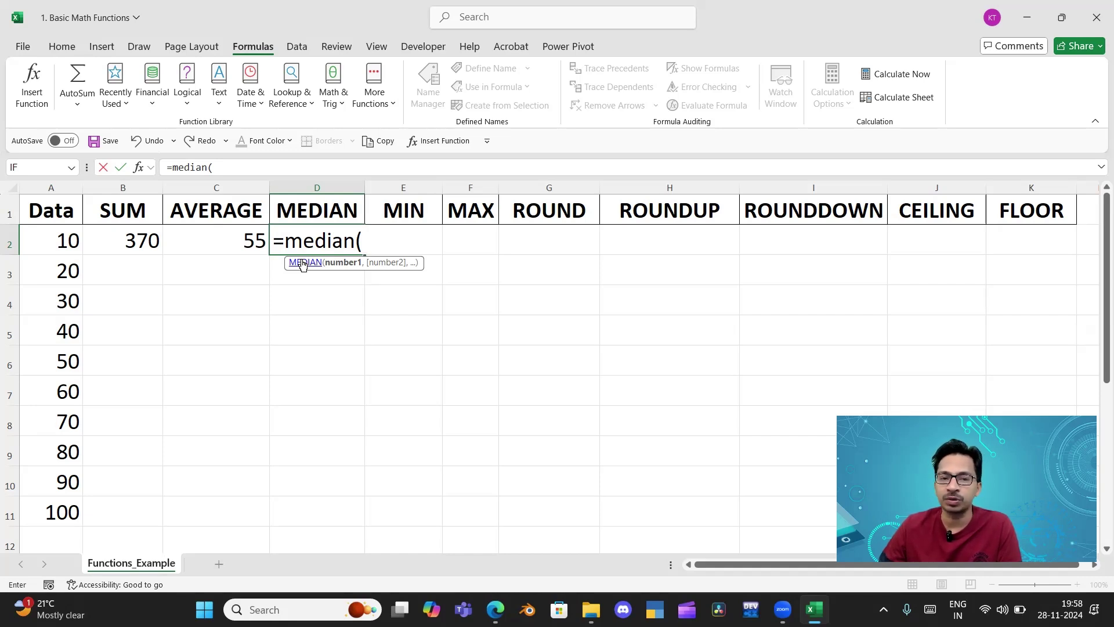
left_click_drag(53, 243, 50, 472)
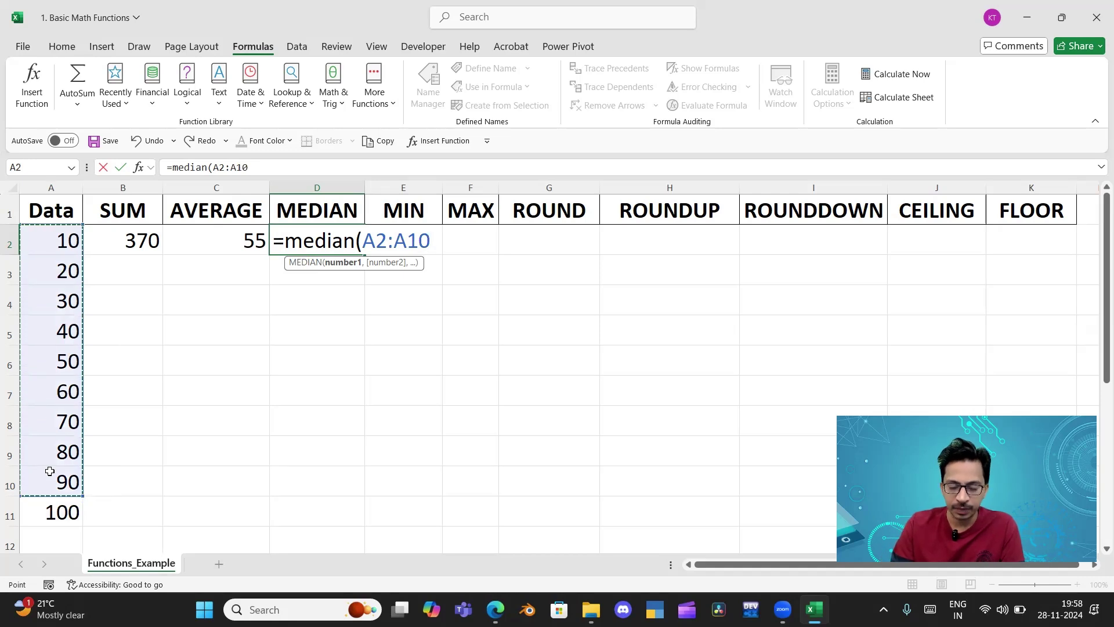
key("Return")
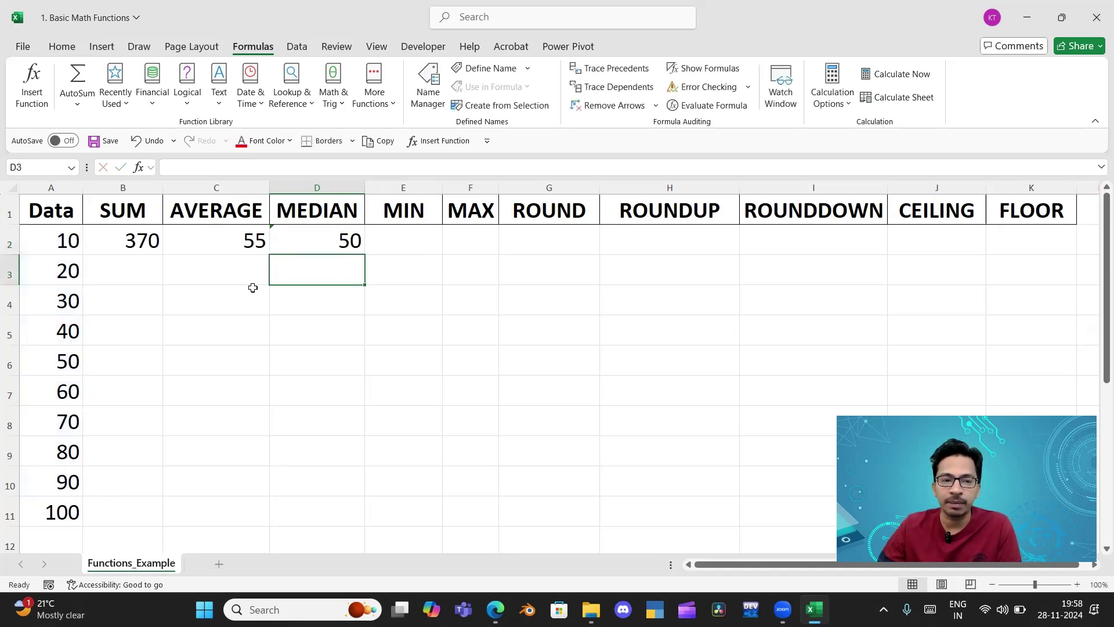
left_click(313, 235)
left_click(316, 293)
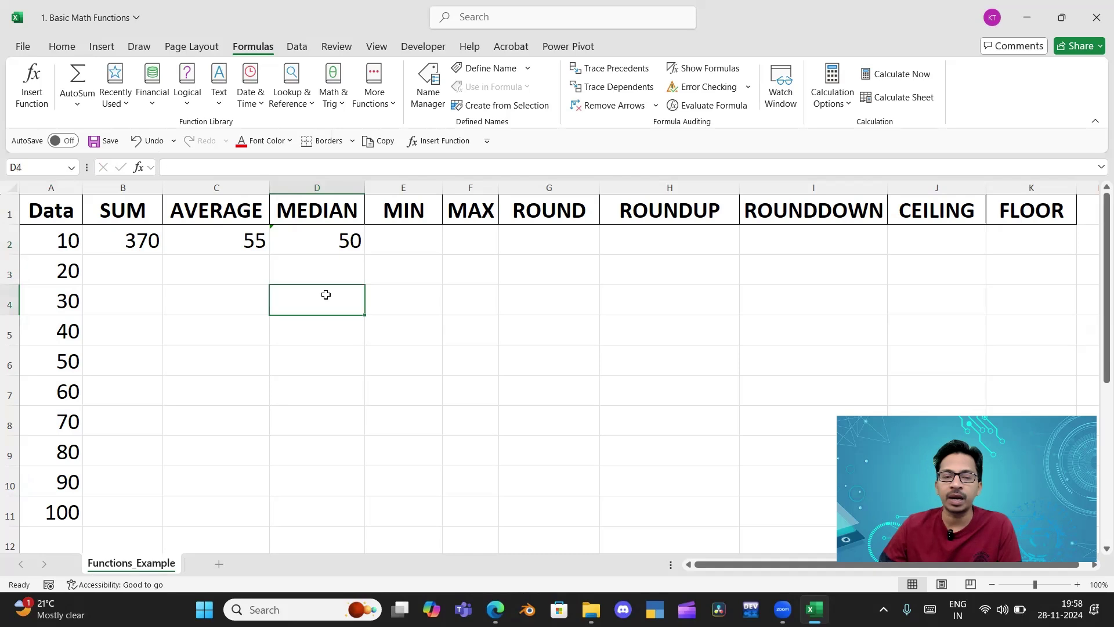
Enter a MIN formula in E2 that finds the smallest Data value in A2:A11
left_click(394, 242)
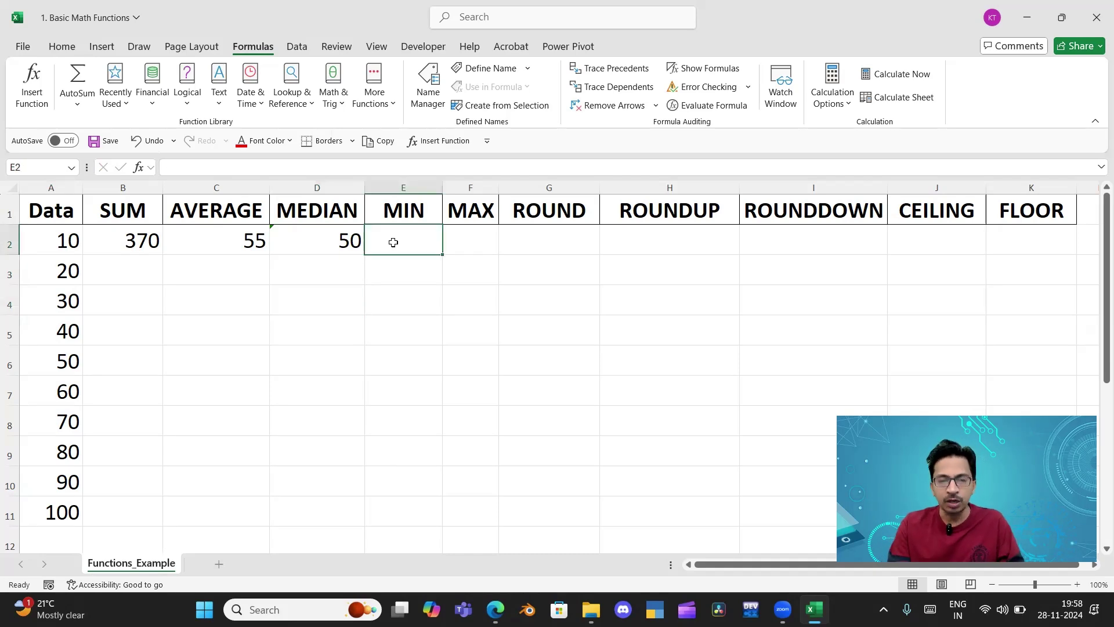
type("=")
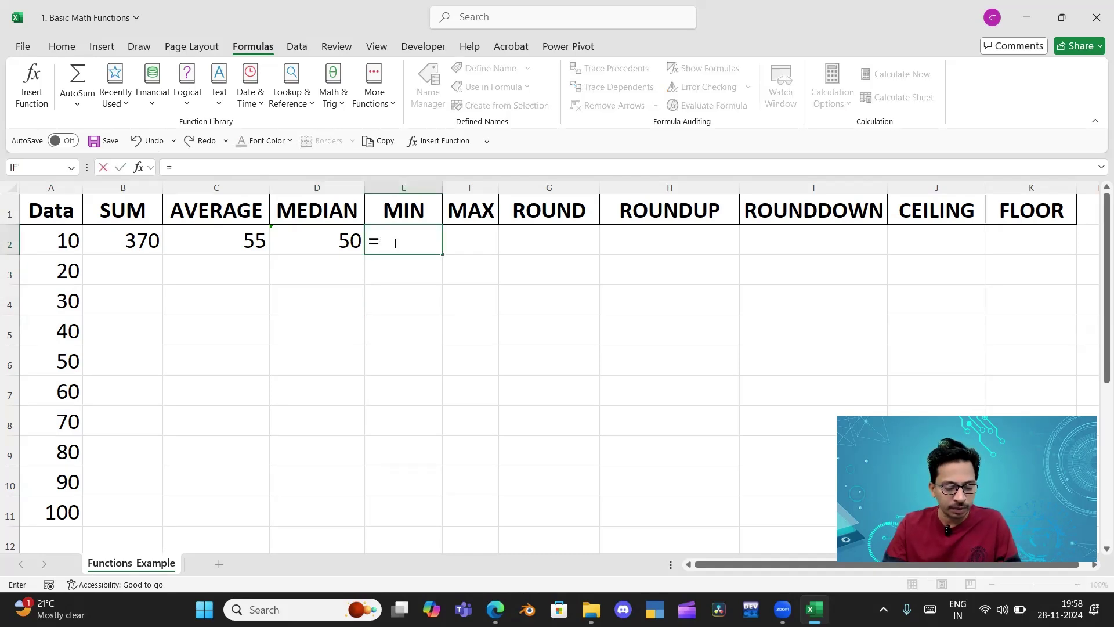
type("min")
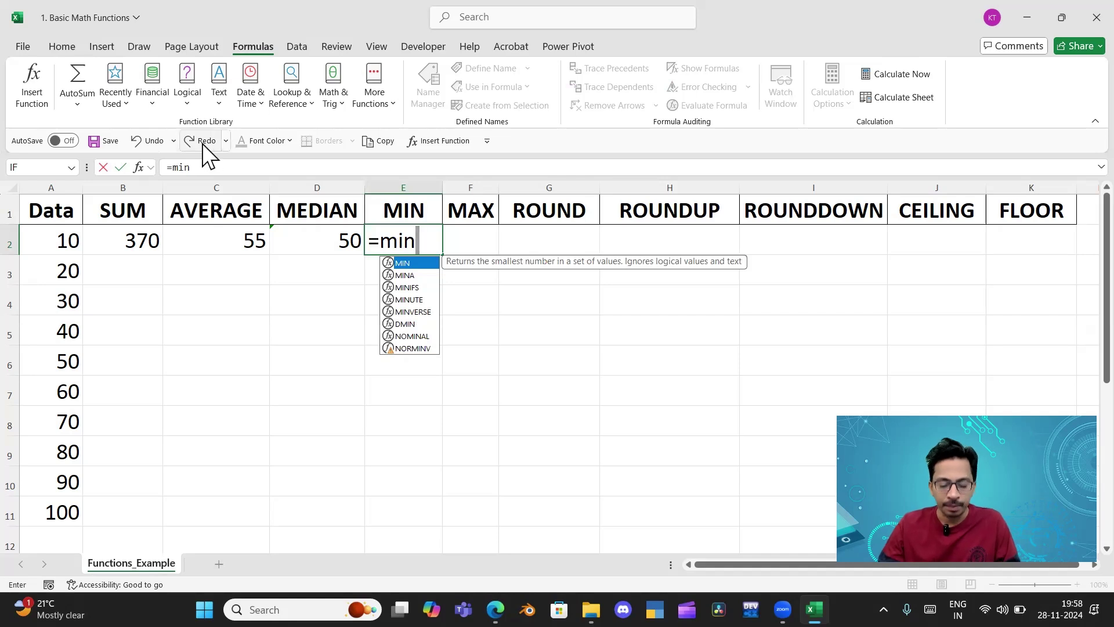
type("(")
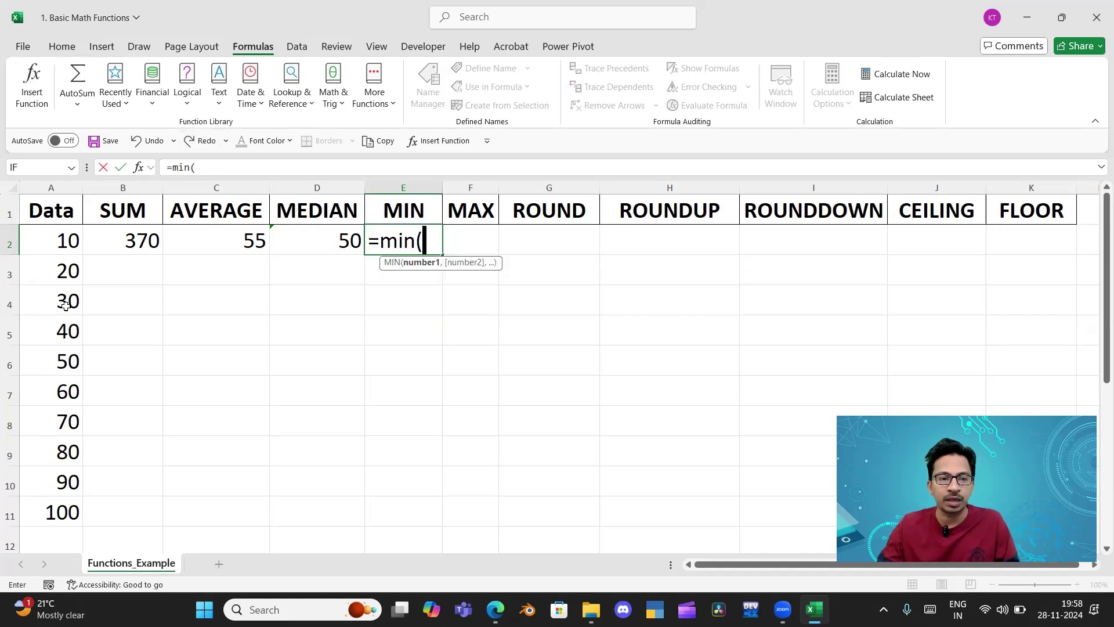
left_click_drag(68, 241, 52, 499)
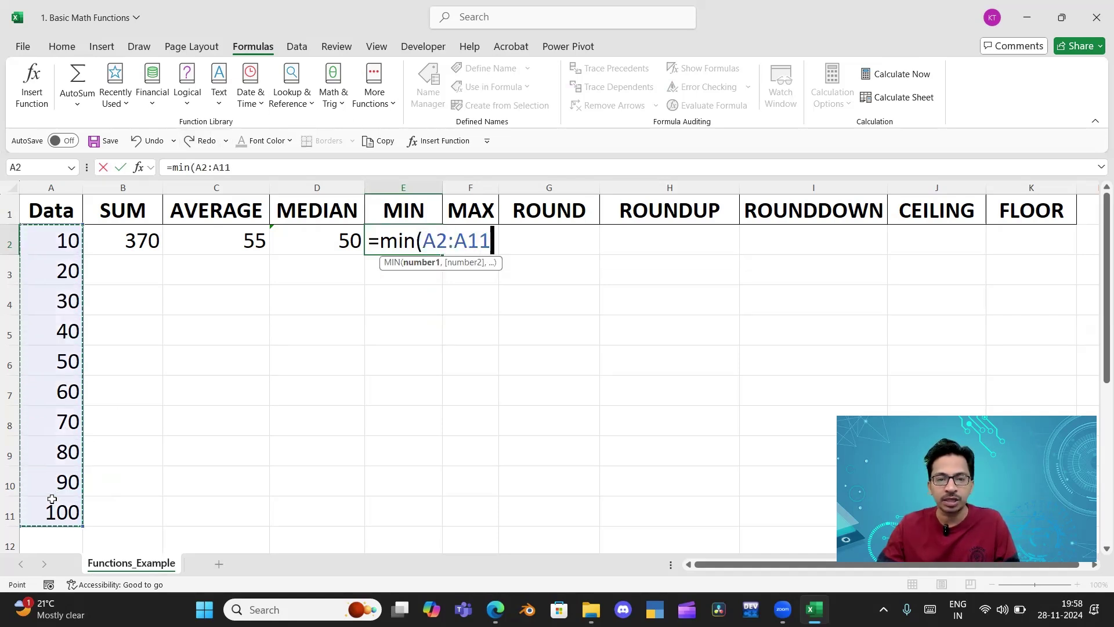
key("Return")
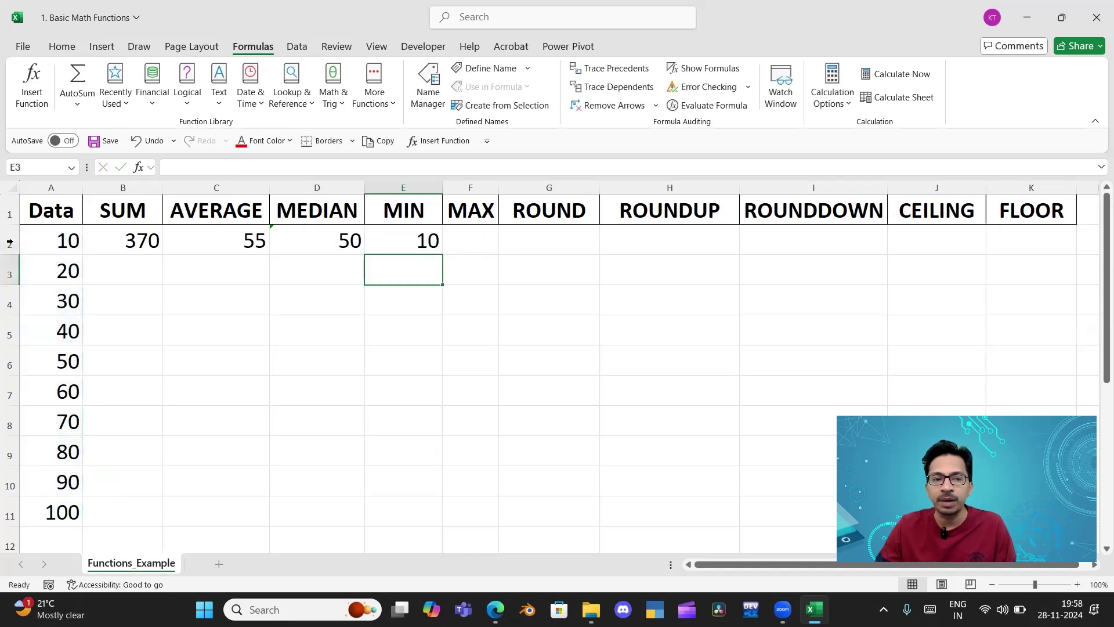
Enter a MAX formula in F2 for the largest value in A2:A11, and compare it with cell A11
left_click(475, 239)
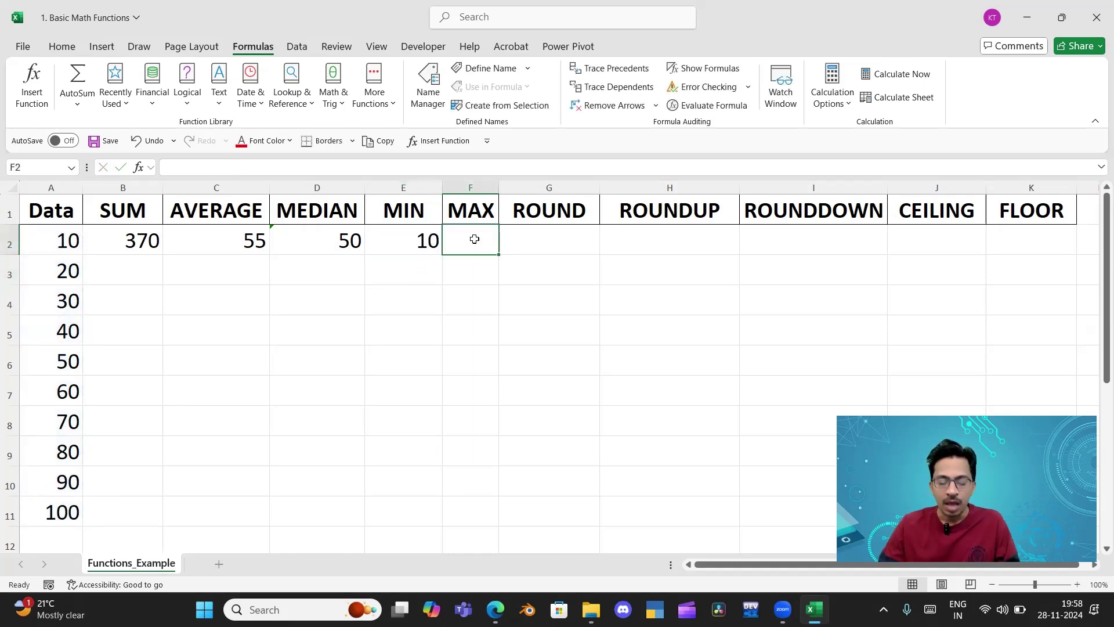
type("=max")
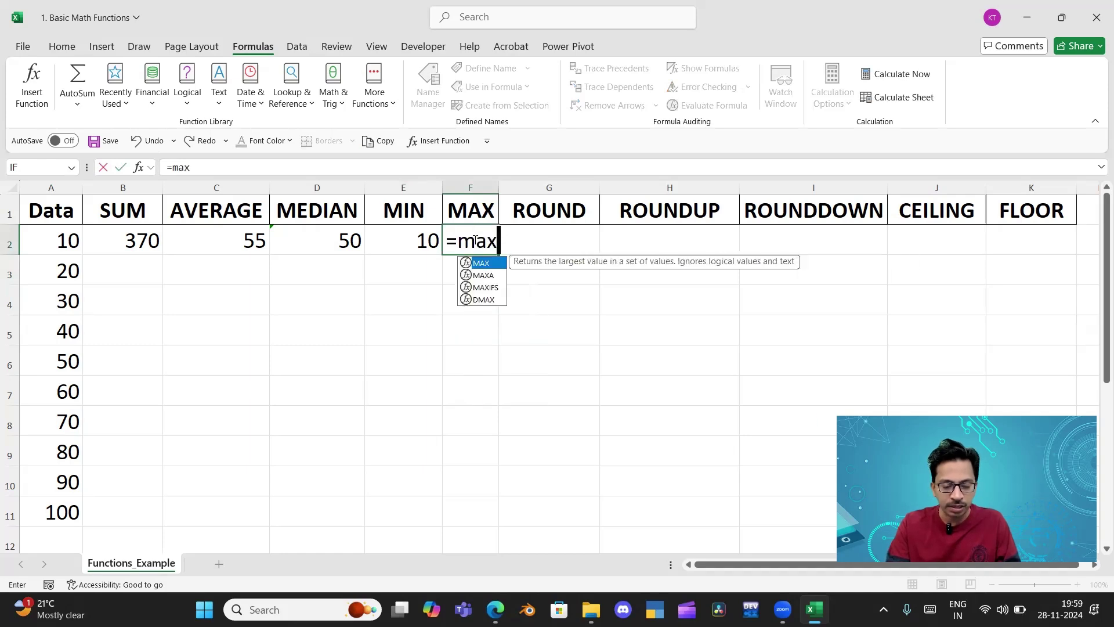
type("(")
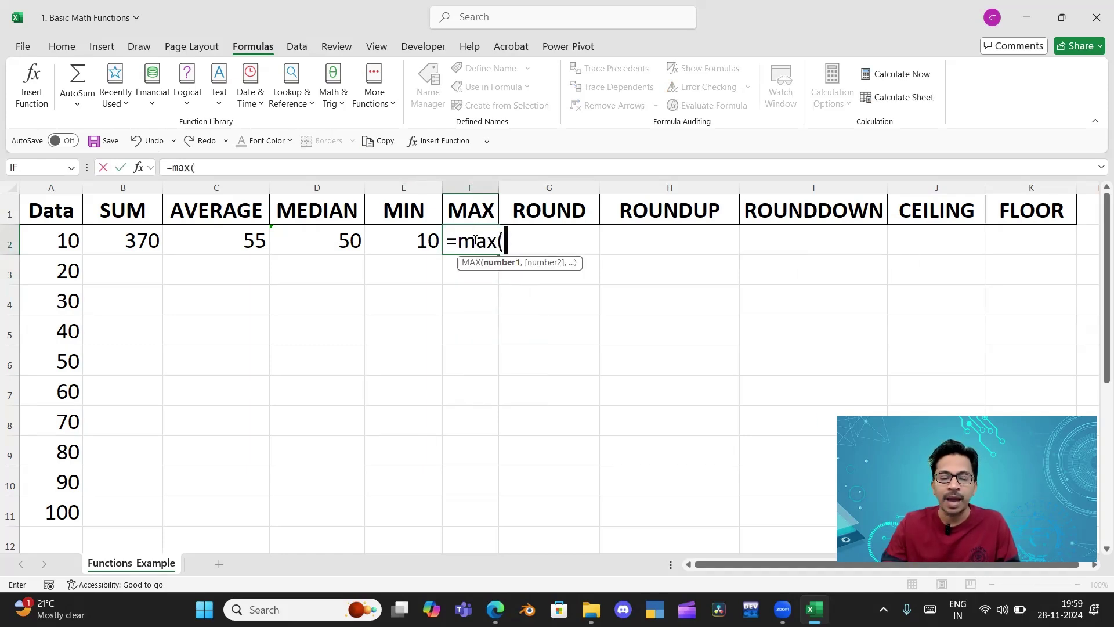
left_click_drag(70, 241, 70, 498)
key("Return")
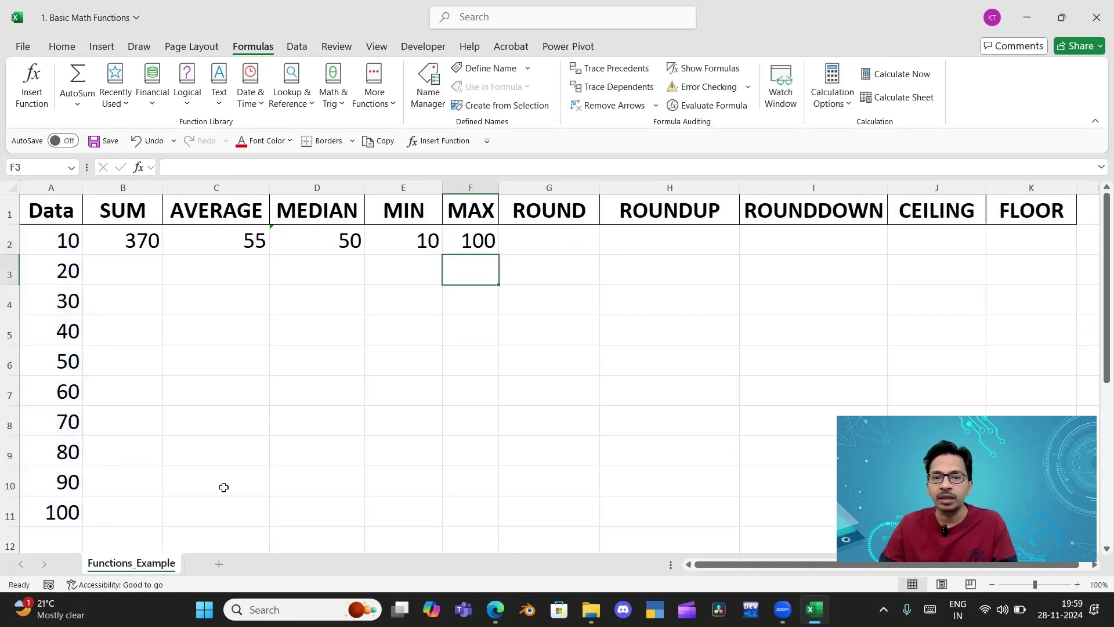
left_click(49, 508)
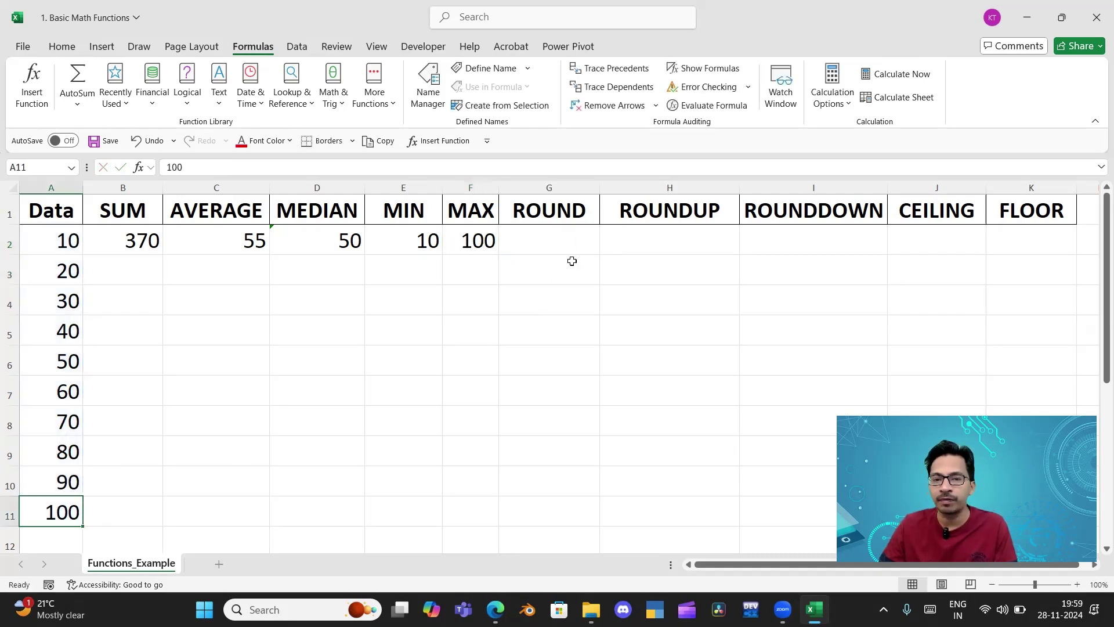
Enter the sample decimals 1.478, 1.98 and 1.51 in G3, G4 and G5 of the ROUND column
left_click(542, 238)
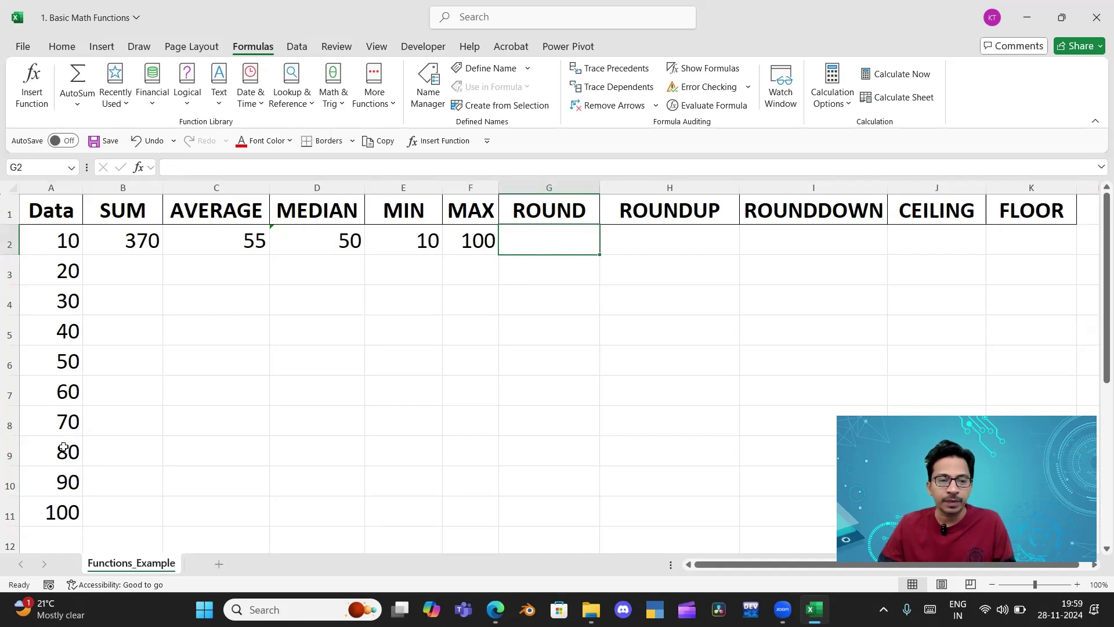
left_click(522, 275)
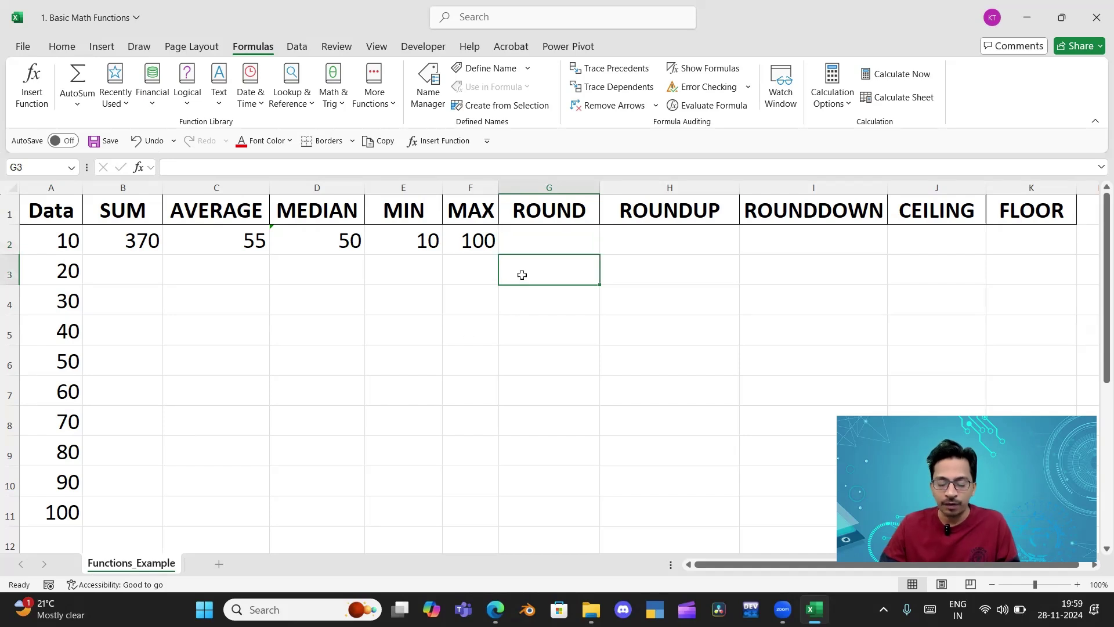
type("=")
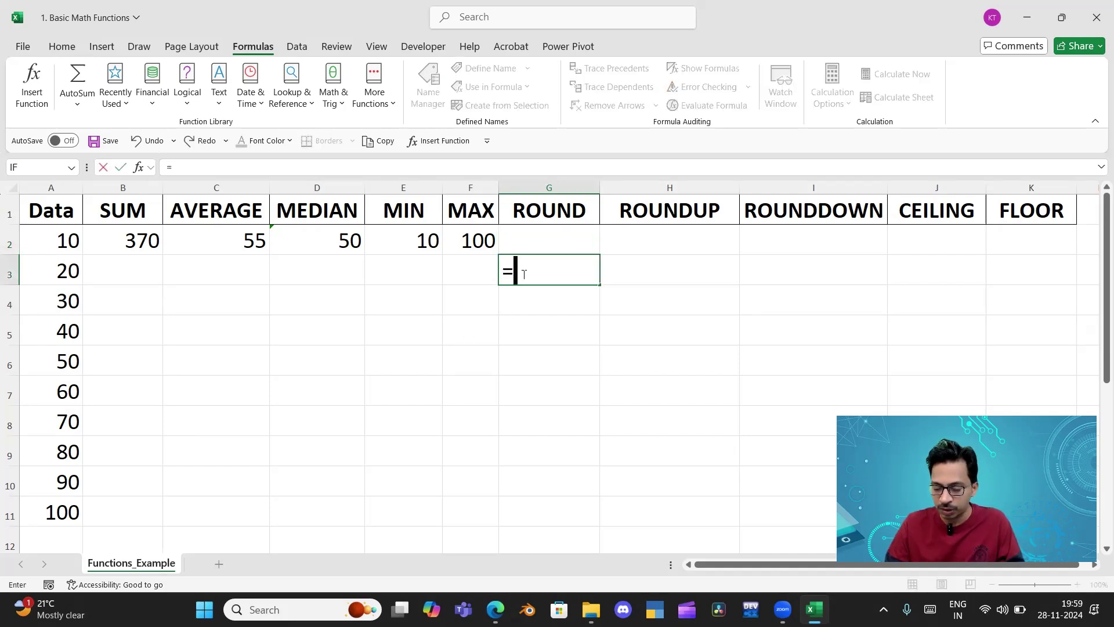
type("1.")
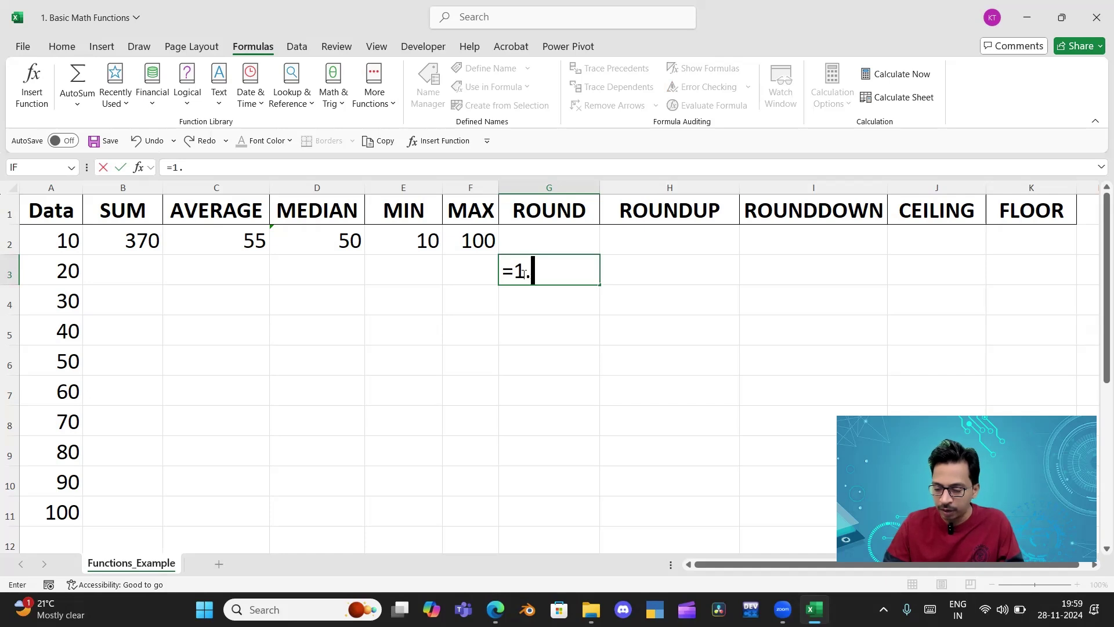
type("478")
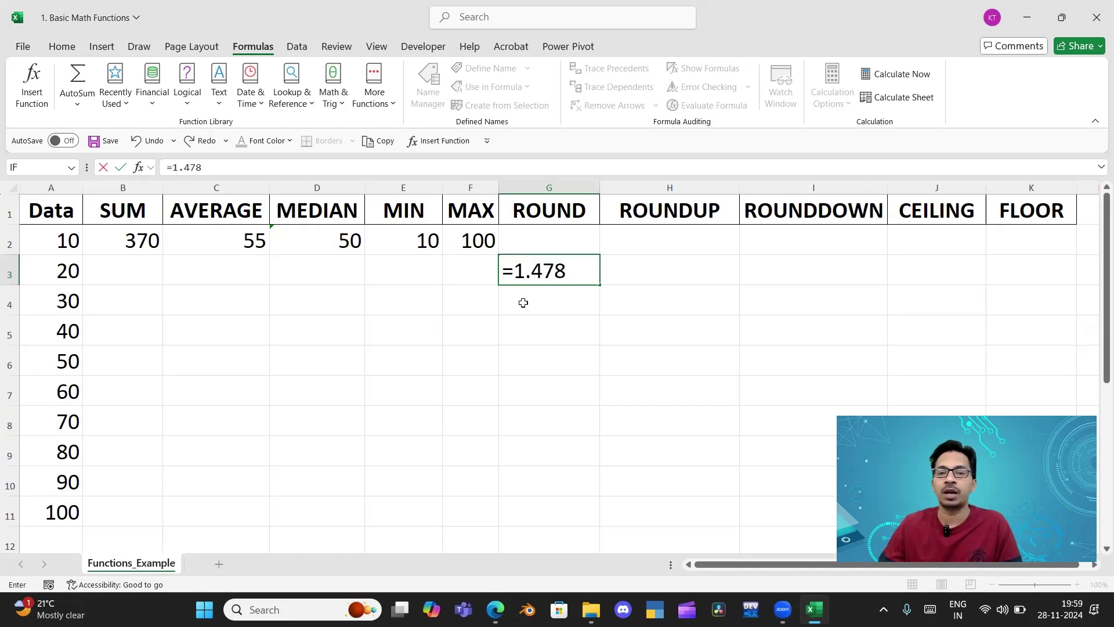
left_click(517, 272)
key("BackSpace")
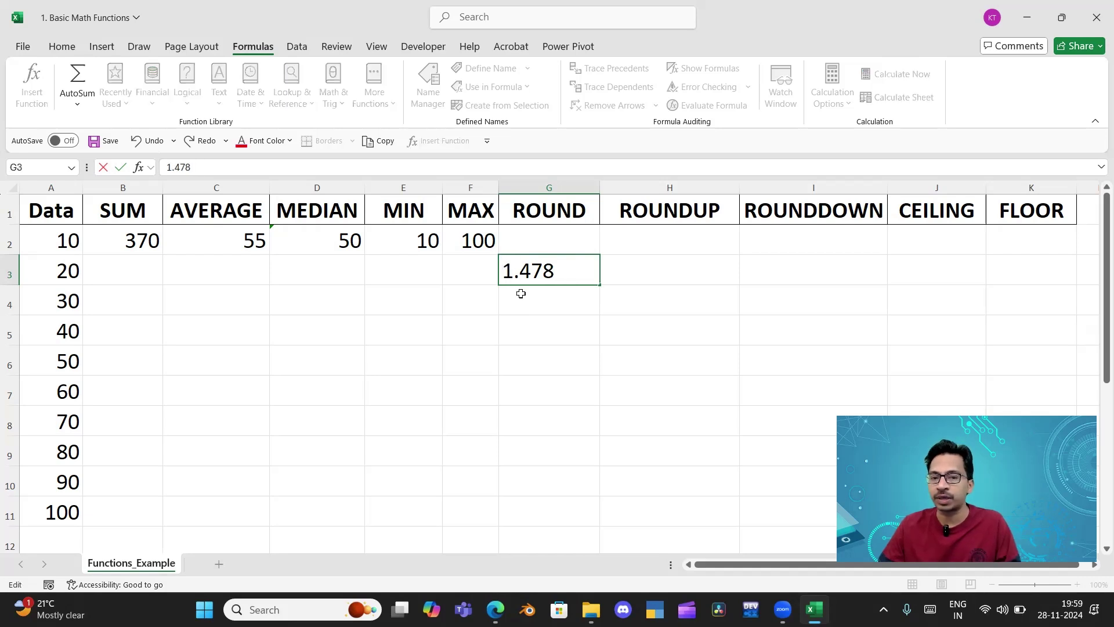
left_click(521, 297)
type("1.98")
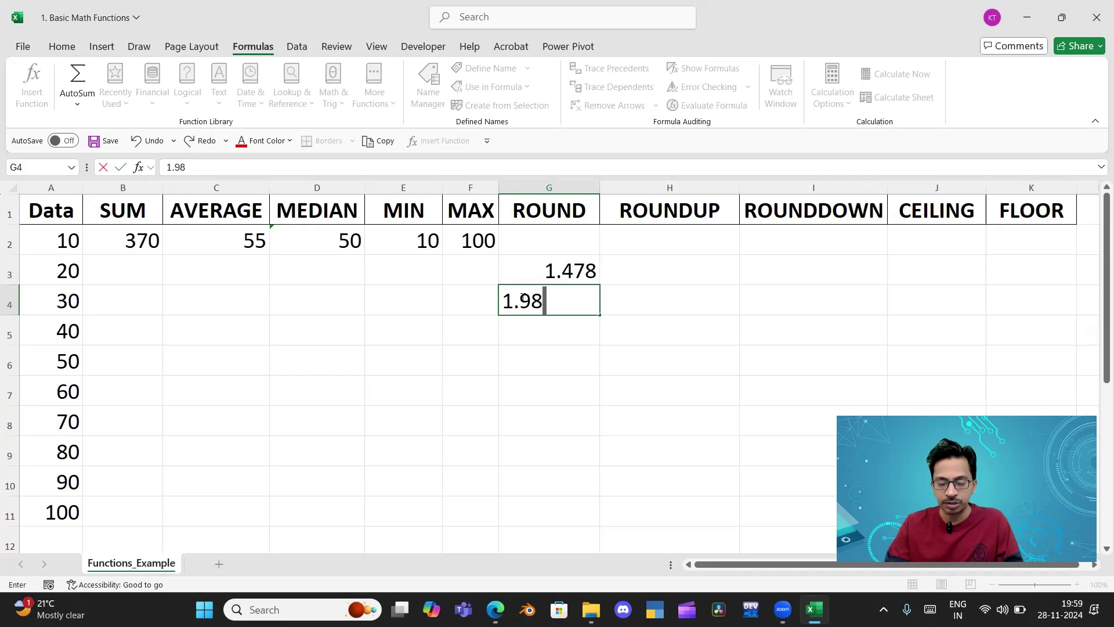
key("Return")
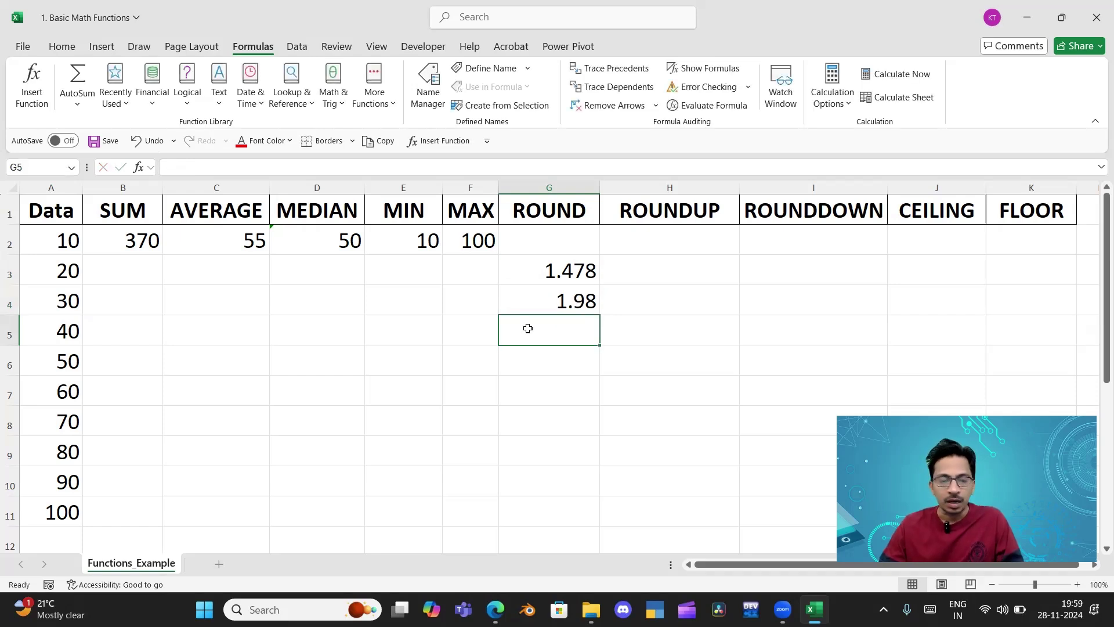
type("1.51")
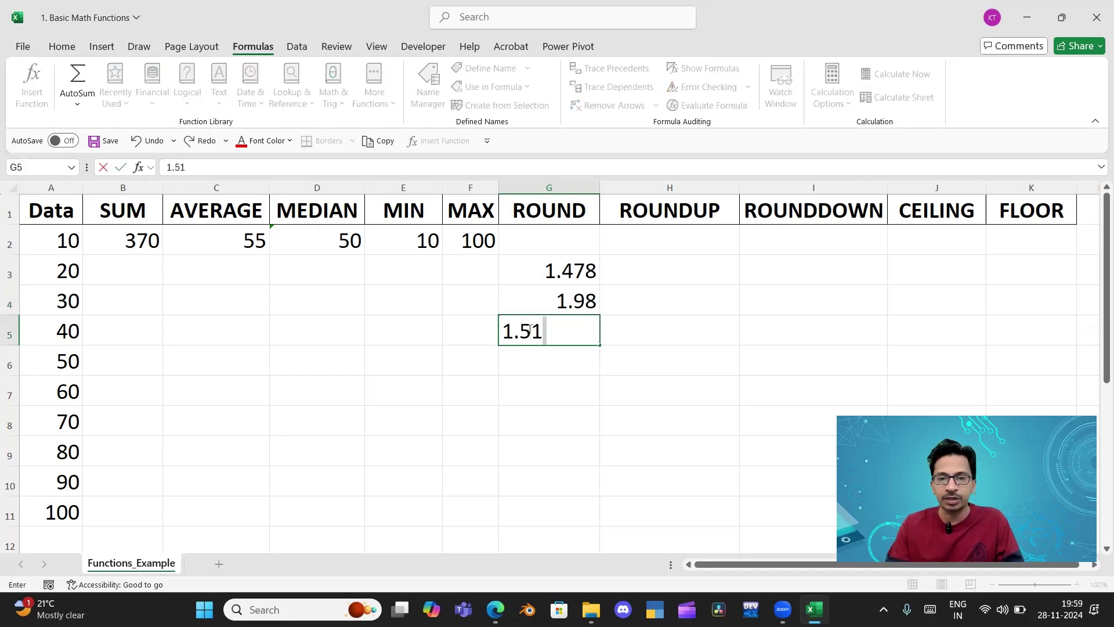
left_click(541, 390)
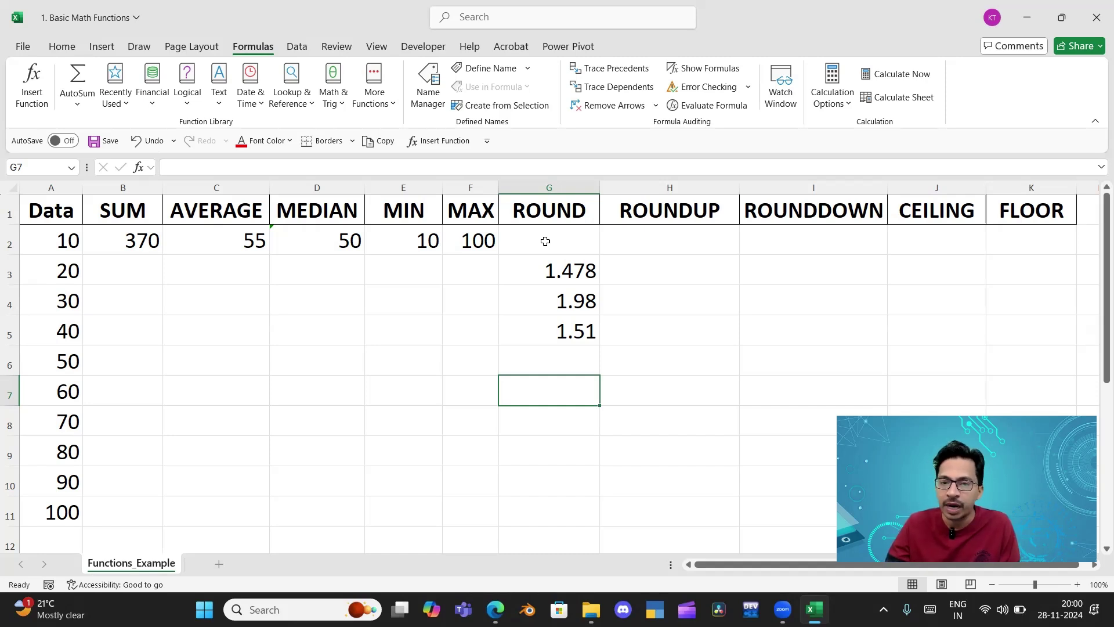
Enter =ROUND in G2 as a bare function name without arguments
left_click(545, 241)
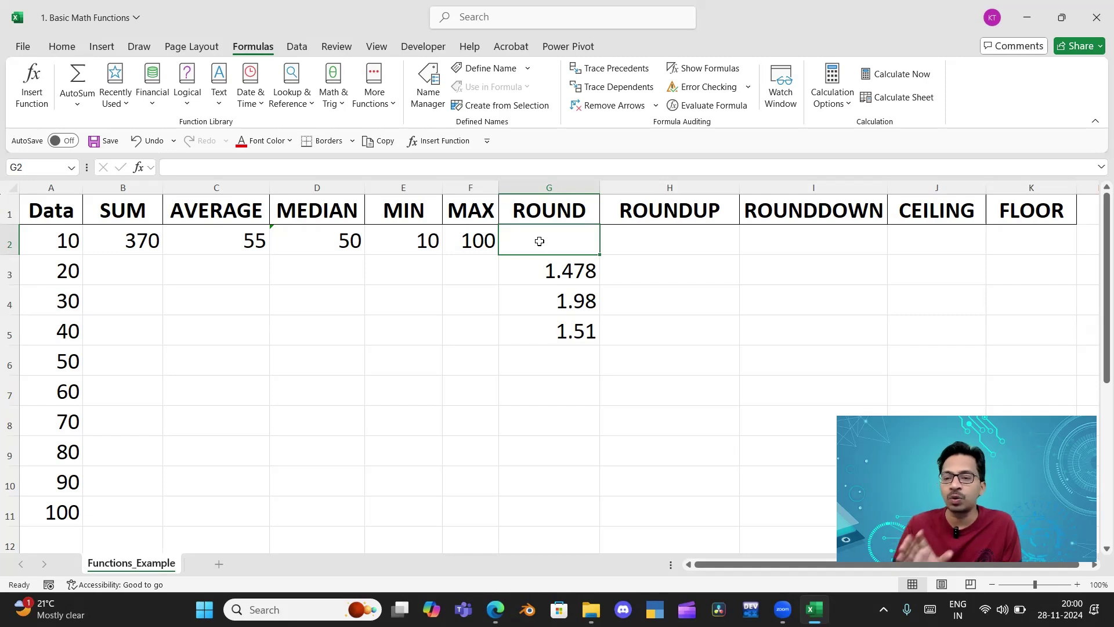
type("=")
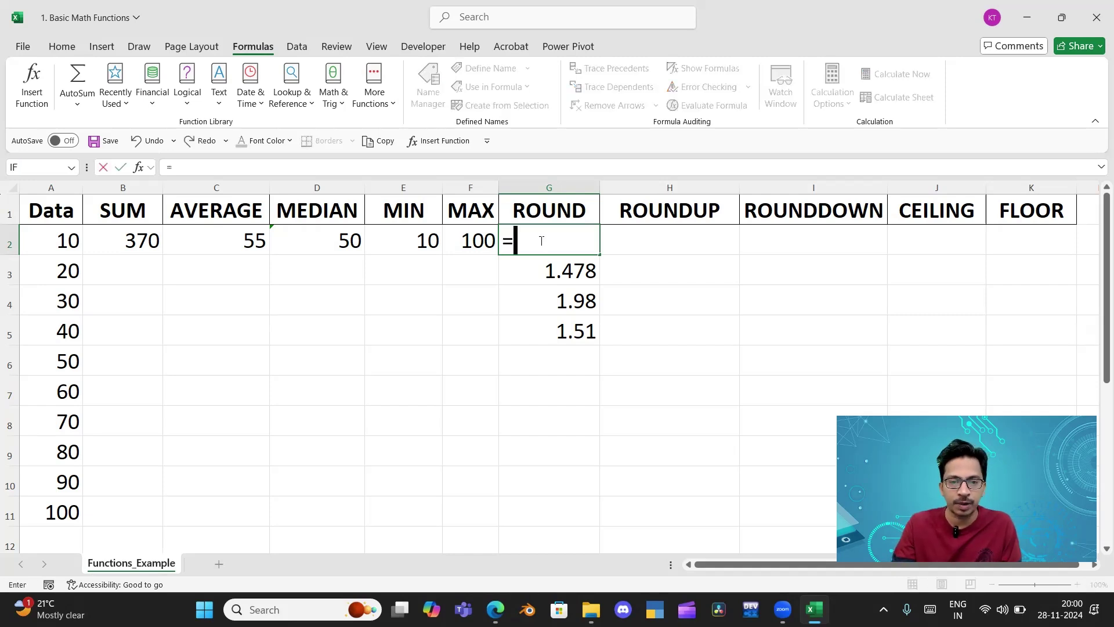
type("roundf")
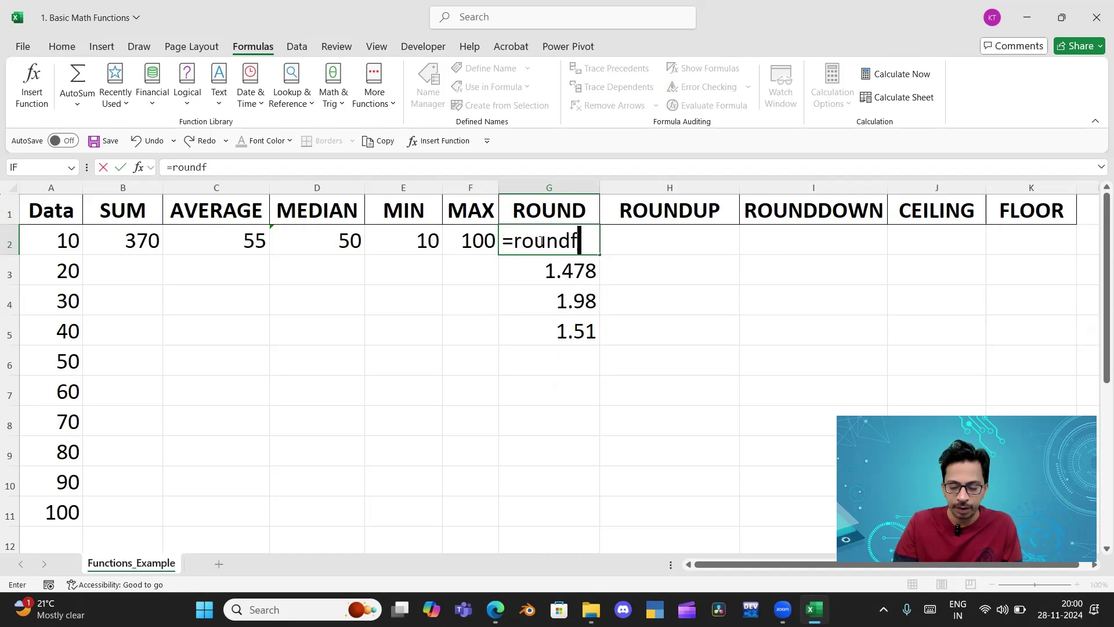
key("BackSpace")
key("Return")
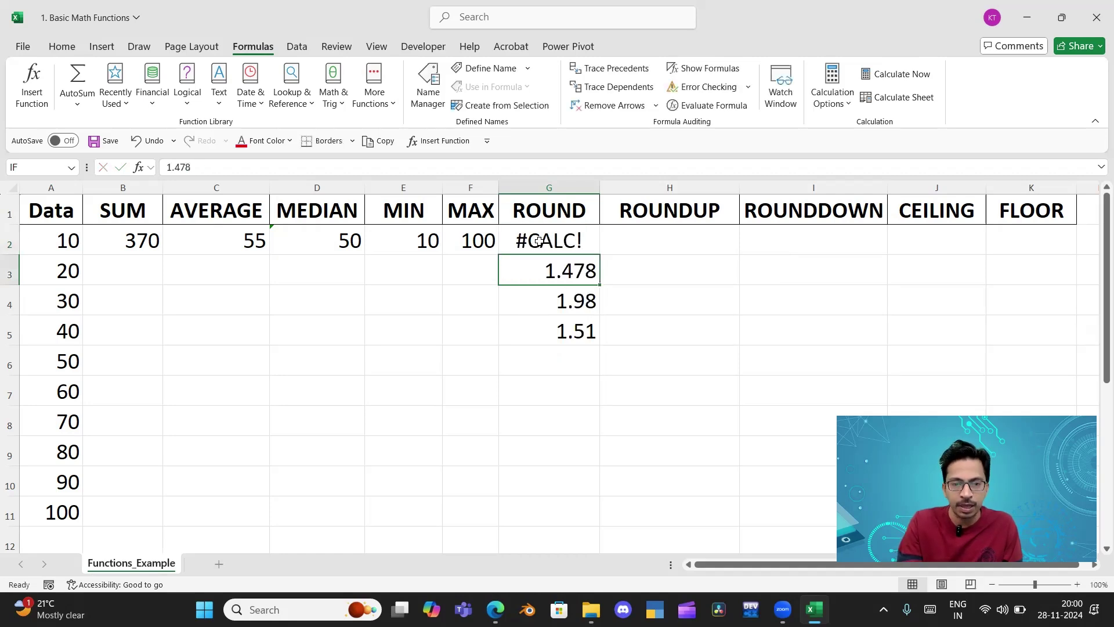
Add G3 as the number argument of the ROUND formula in G2 and try entering it without a digits argument
left_click(575, 239)
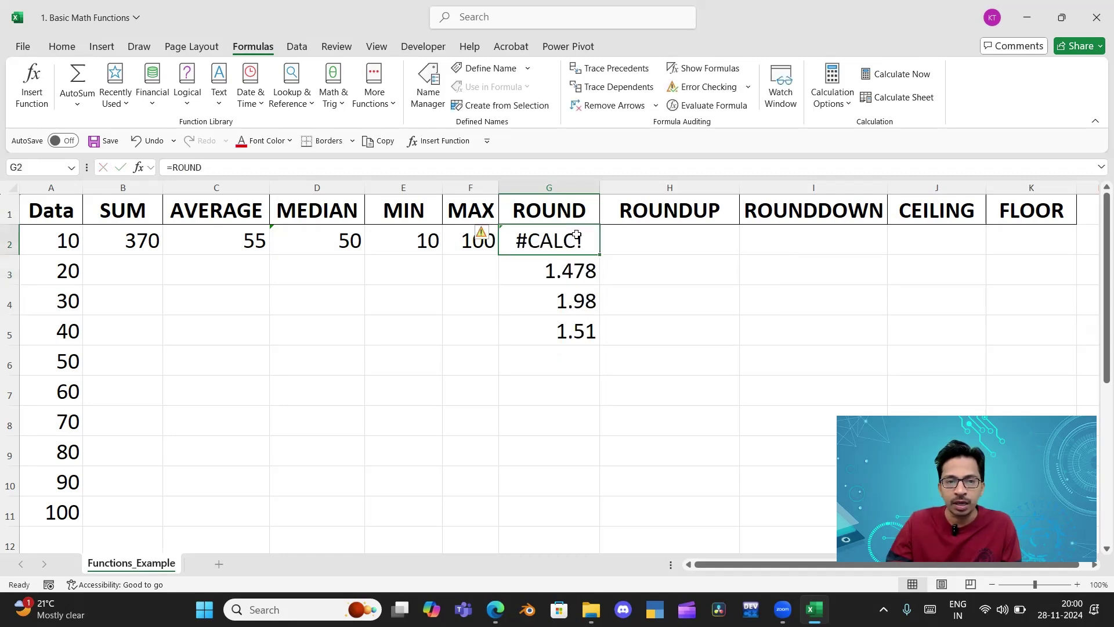
left_click(233, 170)
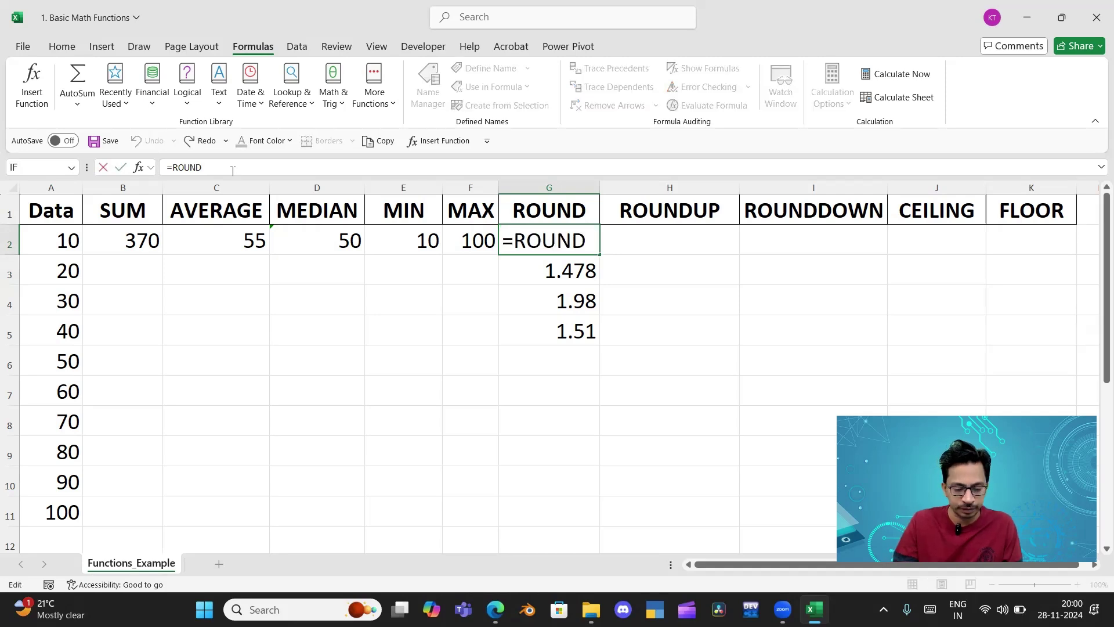
type("(")
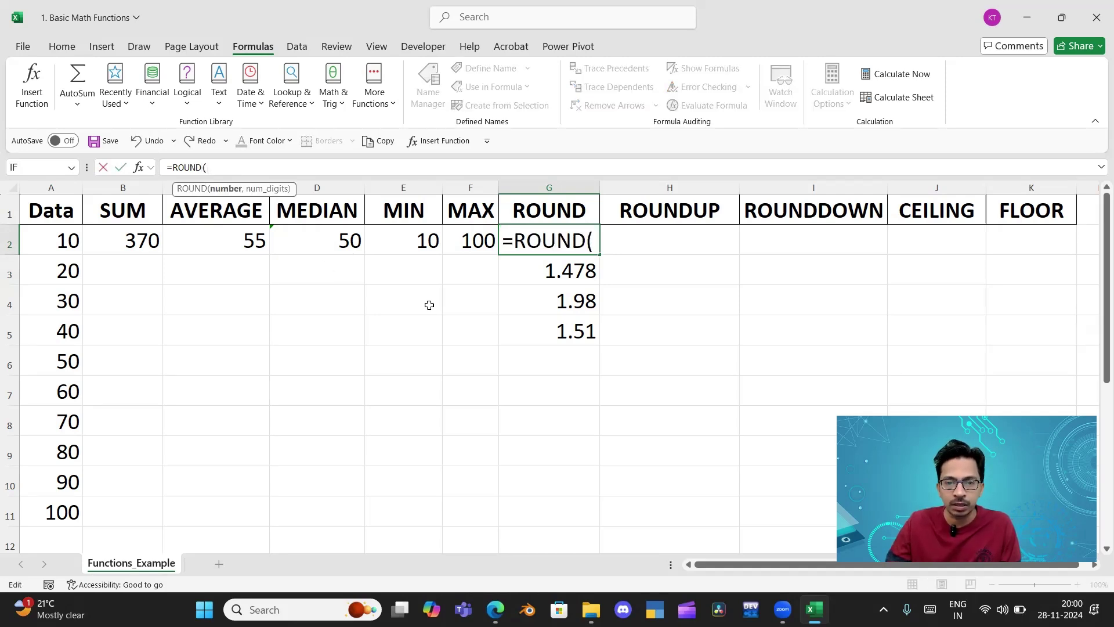
left_click(579, 271)
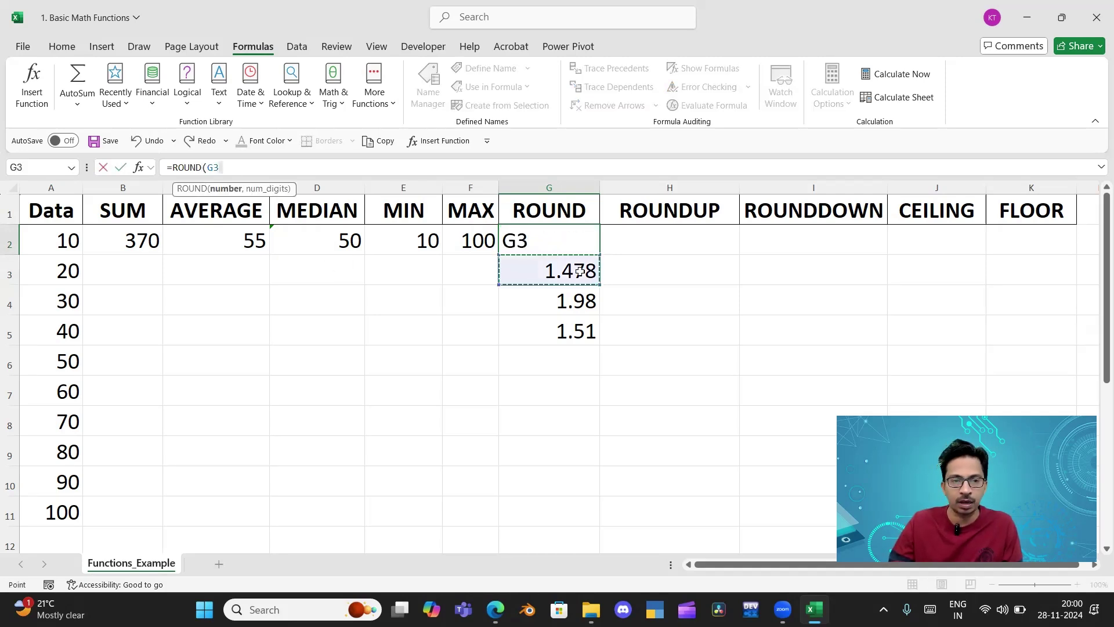
key("Return")
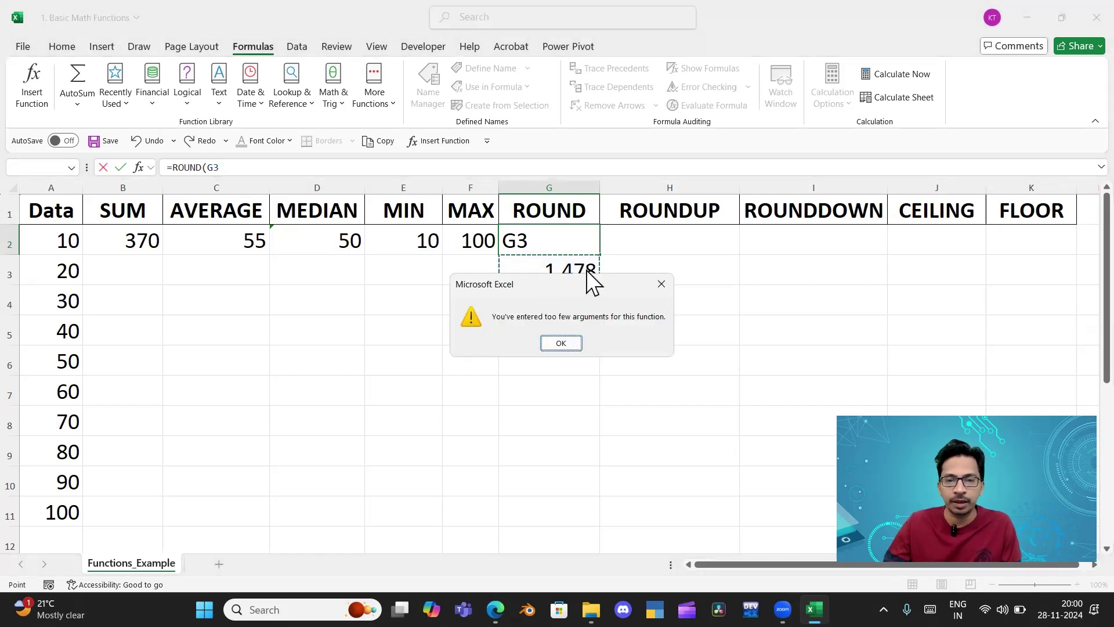
left_click(561, 341)
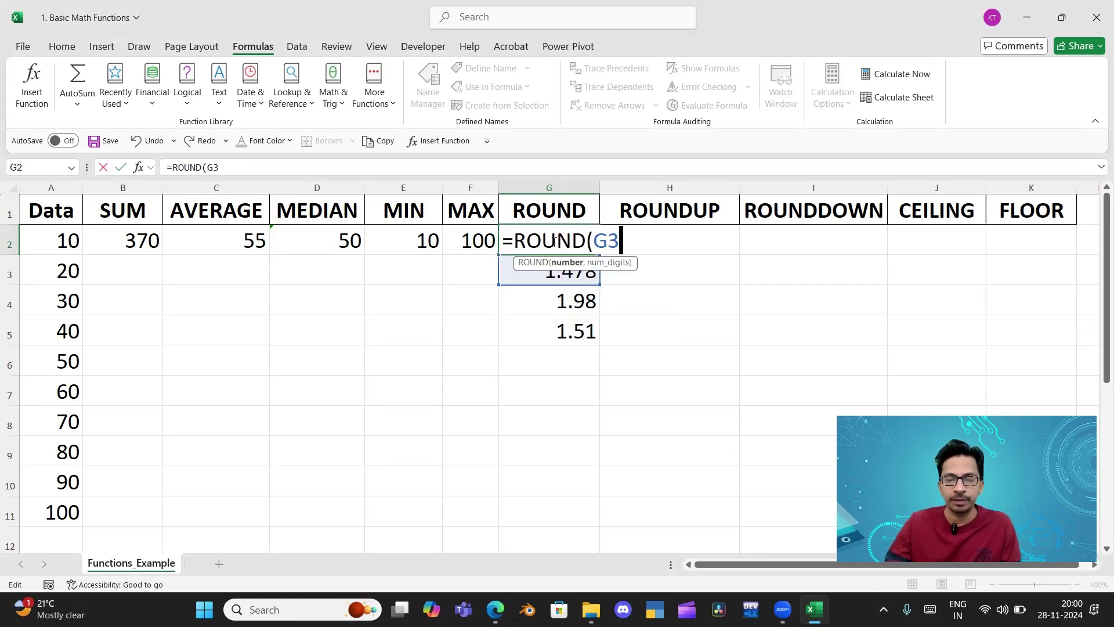
key("Return")
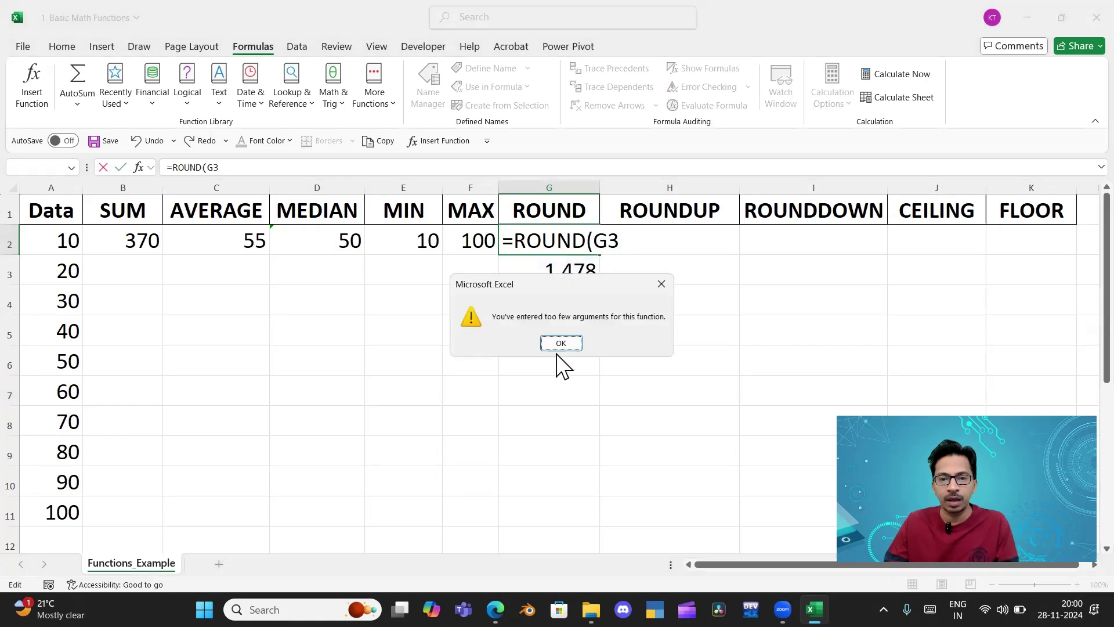
left_click(562, 343)
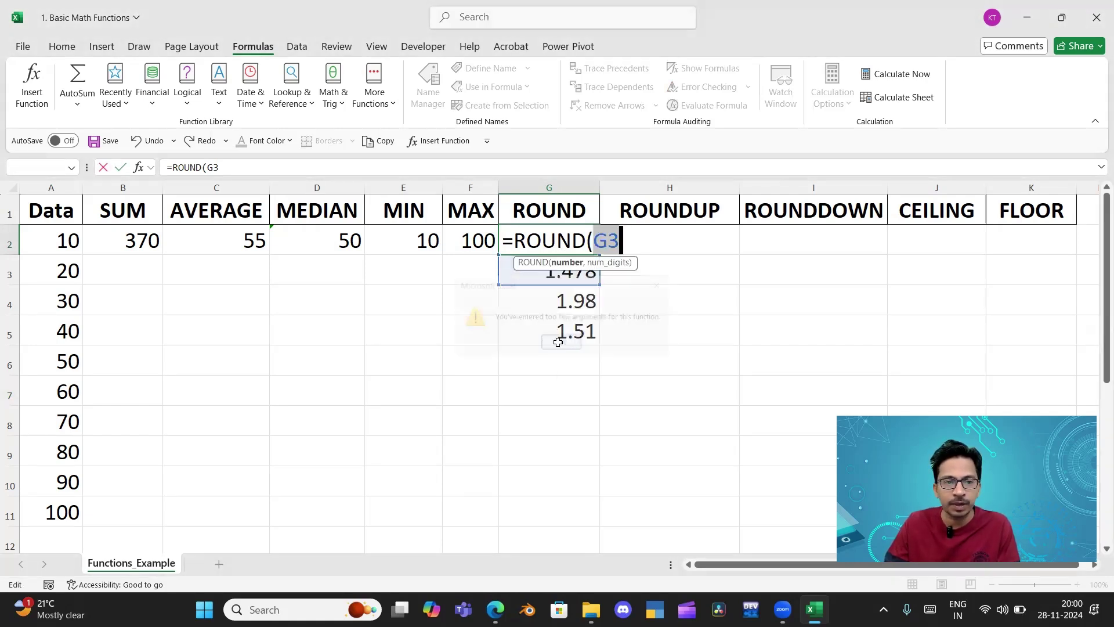
Complete the ROUND formula in G2 with 1 as the number of digits, and compare its result with G3
left_click(235, 169)
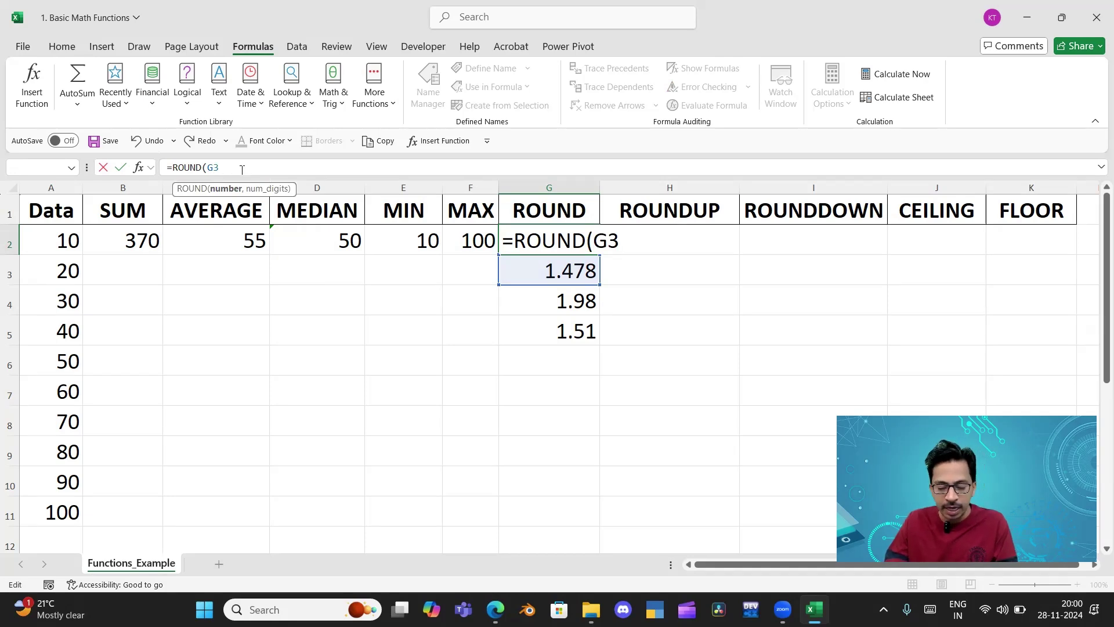
type(",")
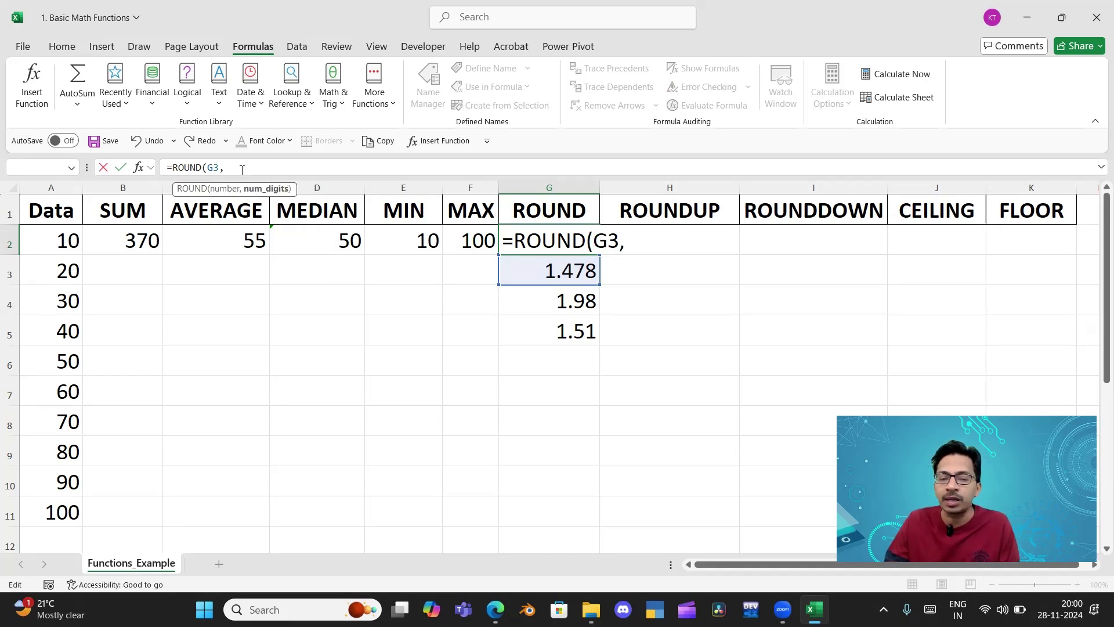
type("1")
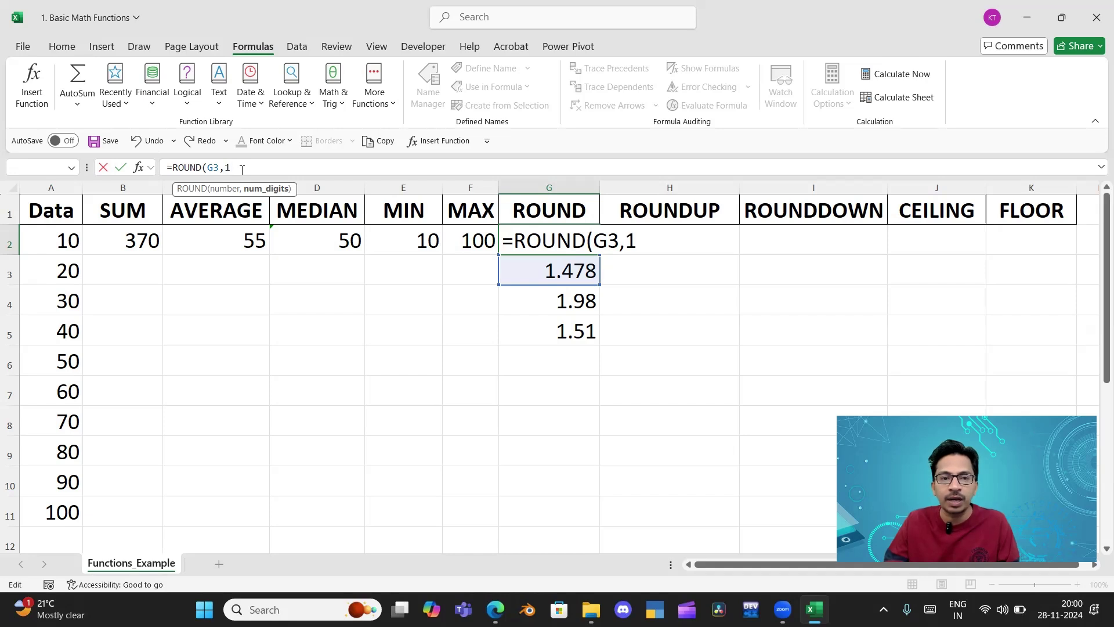
key("Return")
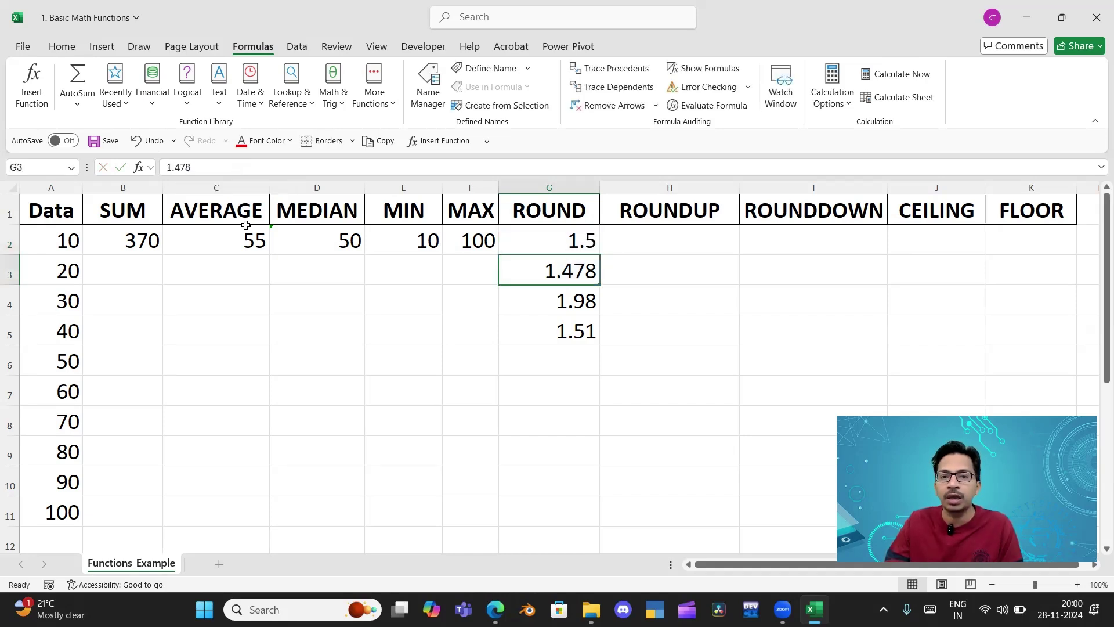
left_click(554, 247)
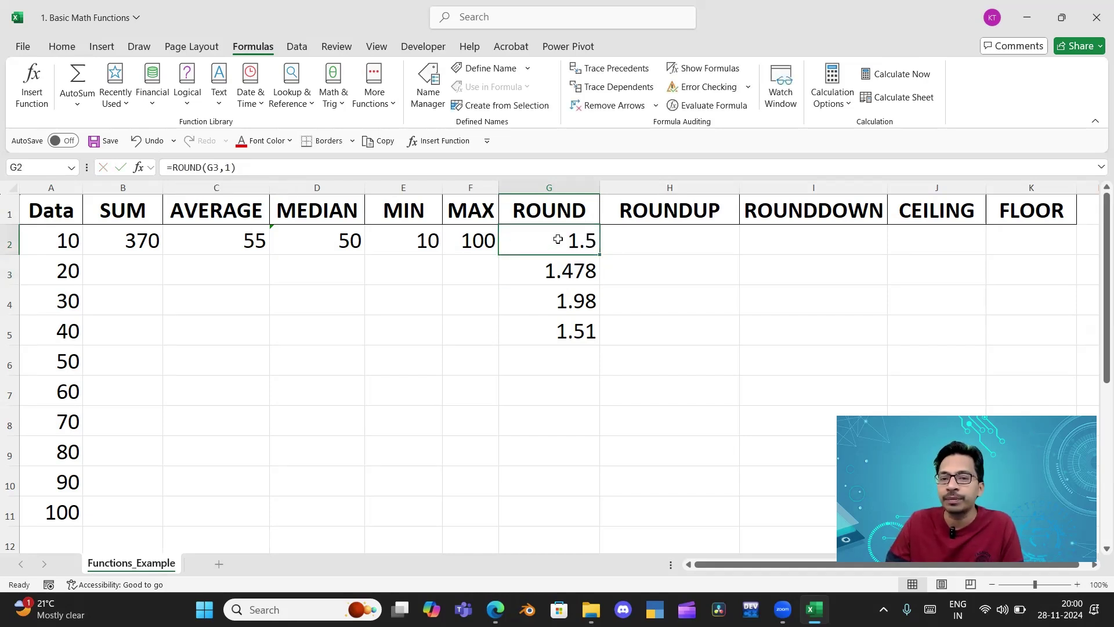
left_click(552, 272)
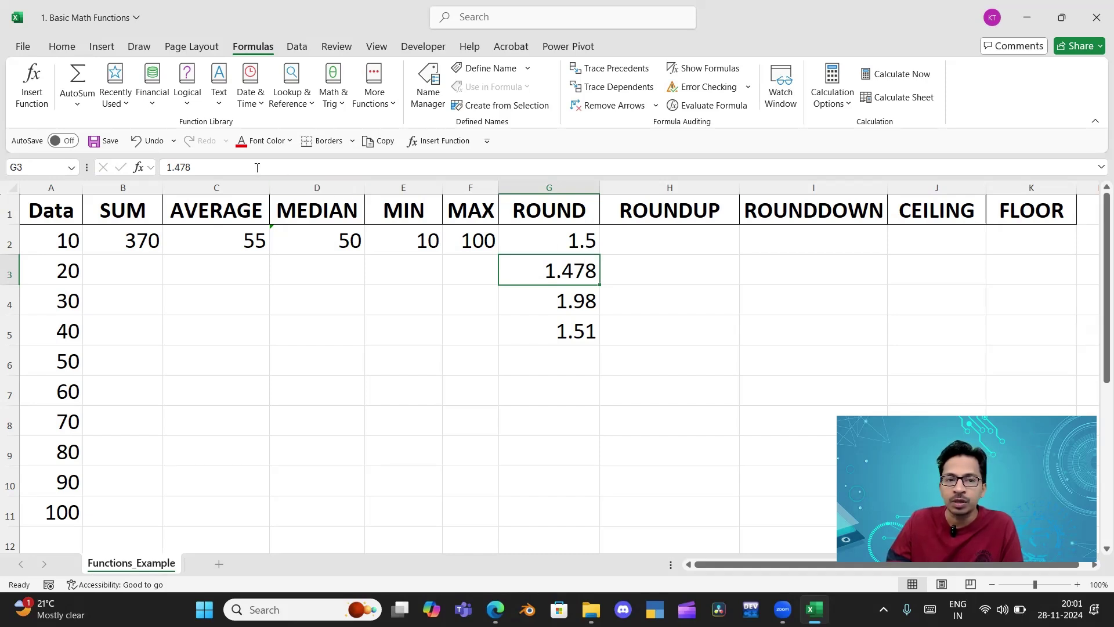
Set the number of digits in the G2 ROUND formula to 2
left_click(527, 234)
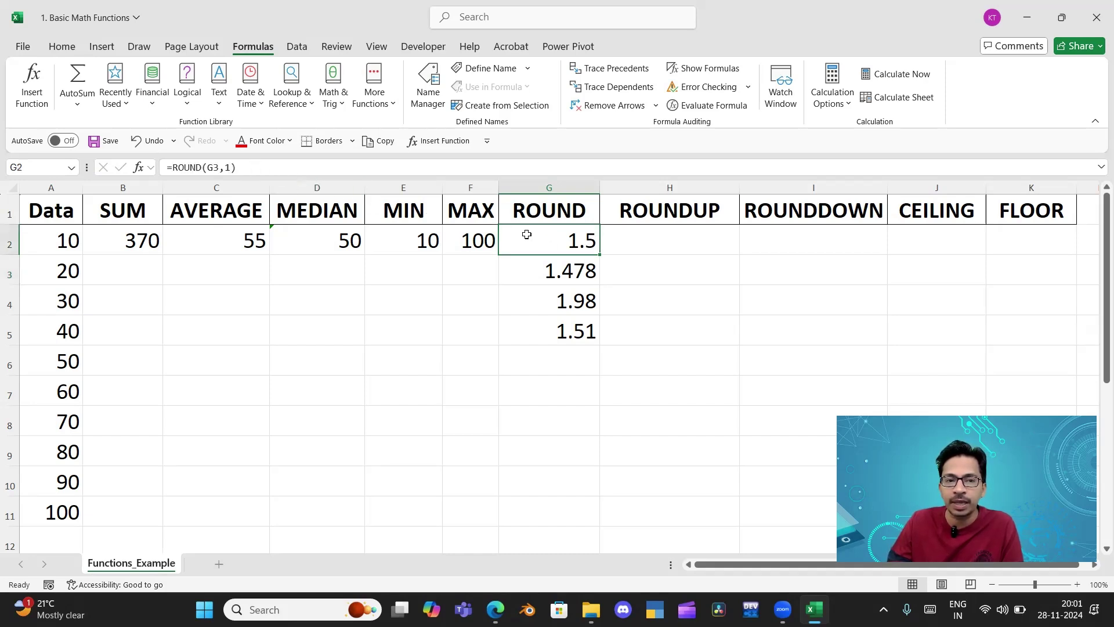
left_click(232, 168)
key("BackSpace")
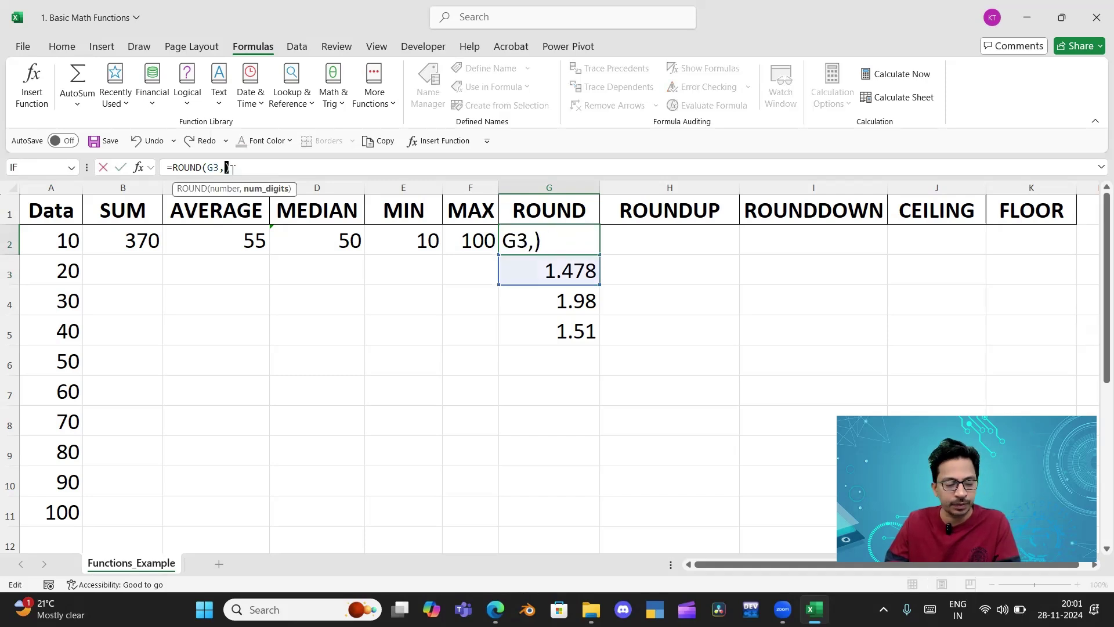
type("2")
key("Return")
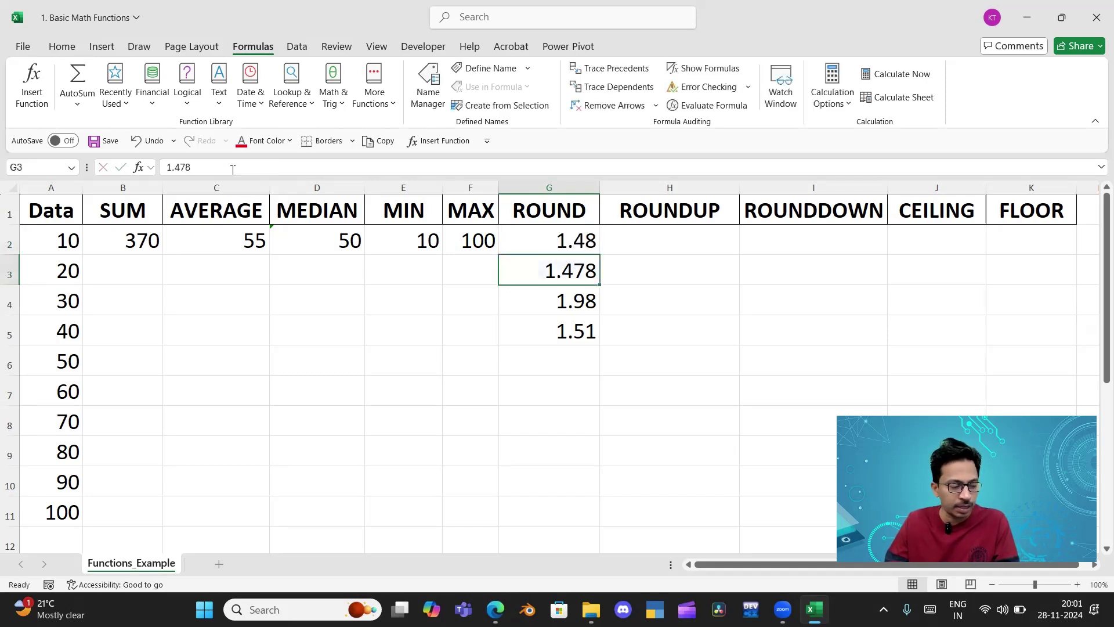
Change the number argument of the ROUND formula in G2 to cell G4
left_click(554, 241)
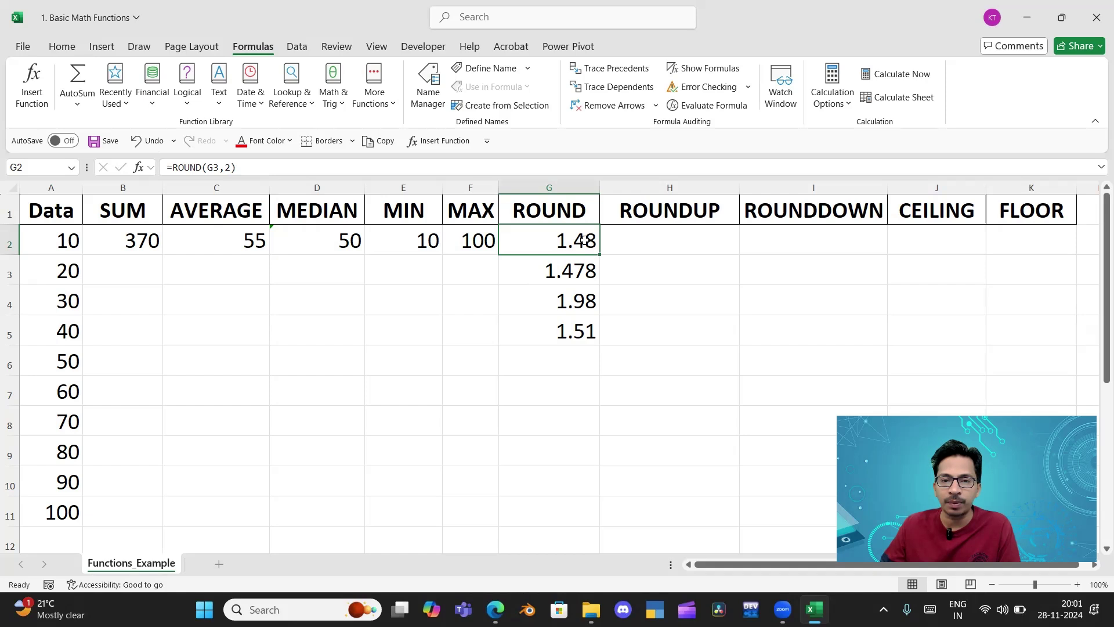
left_click(220, 169)
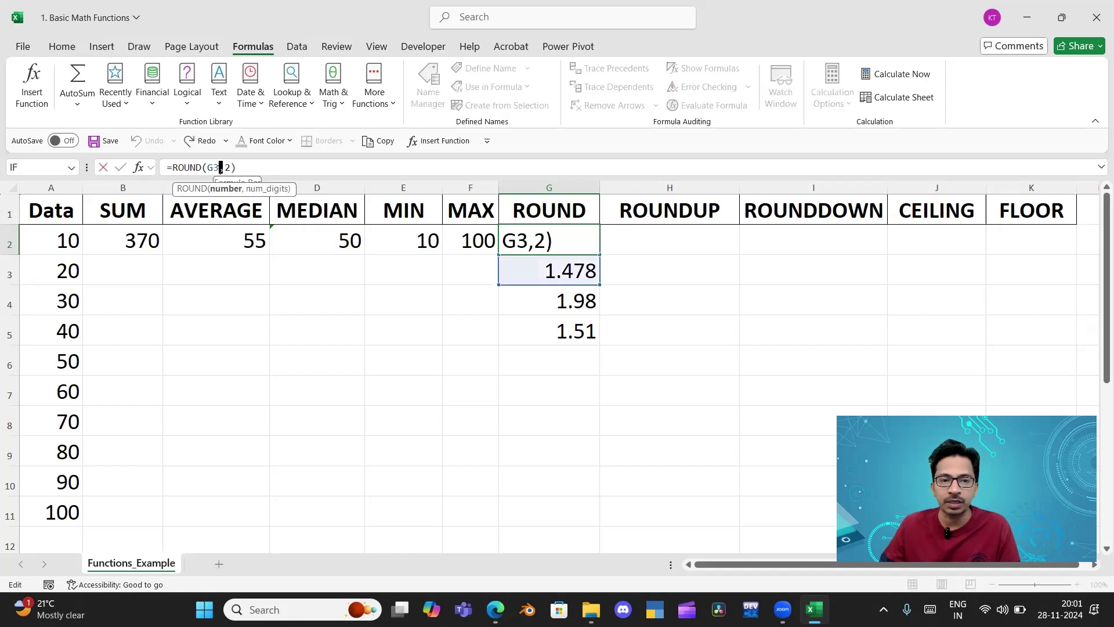
key("BackSpace")
type("4")
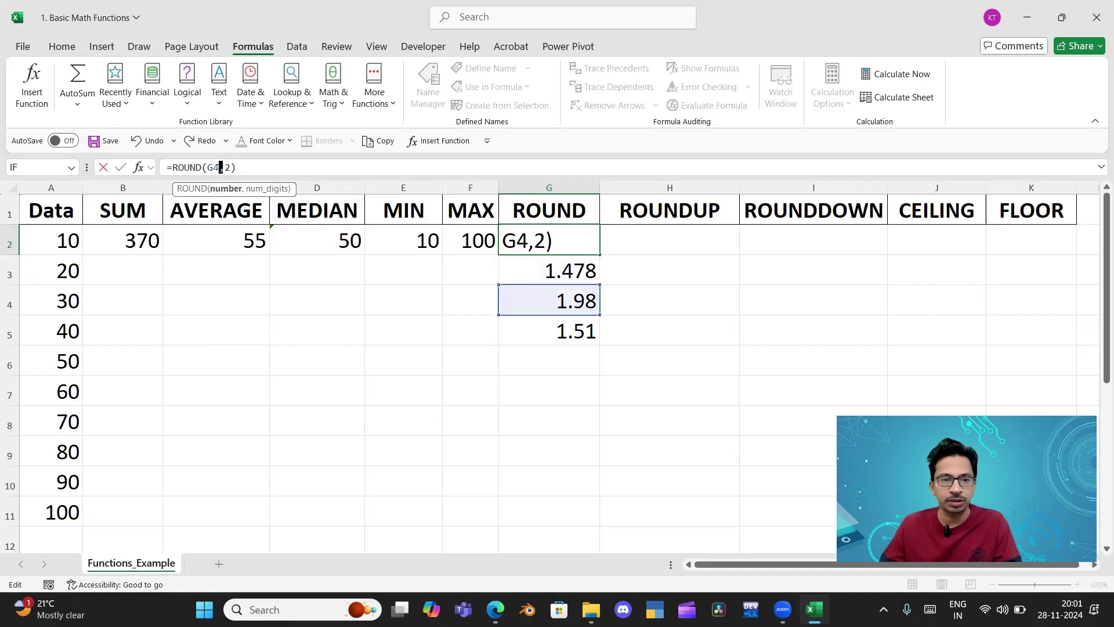
key("Return")
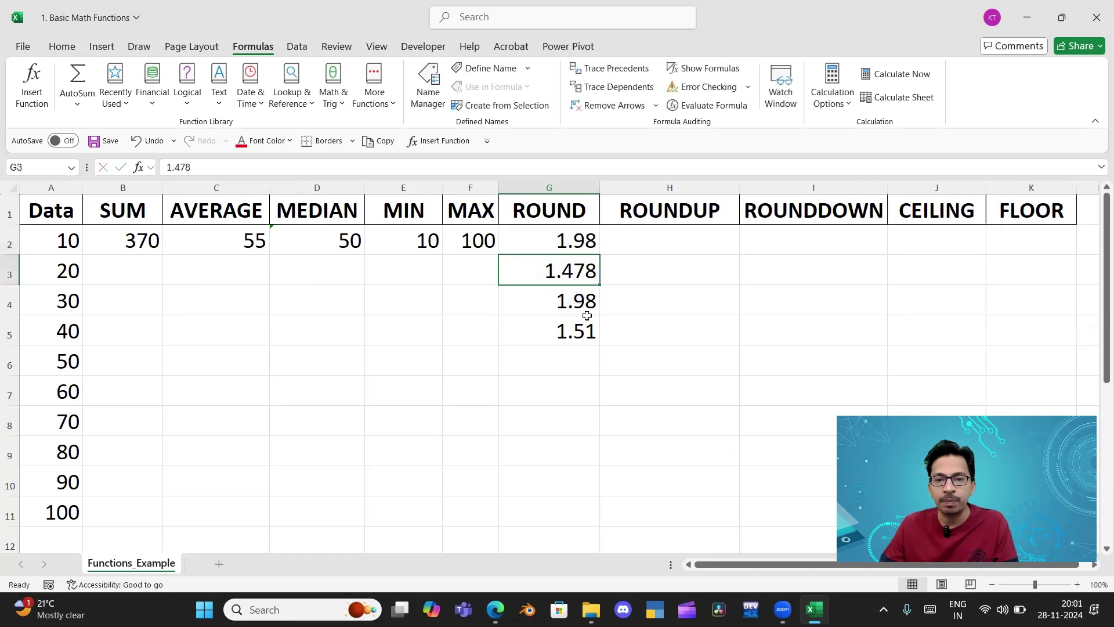
Set the number of digits in the G2 ROUND formula to 1 and compare its result with G4
left_click(572, 242)
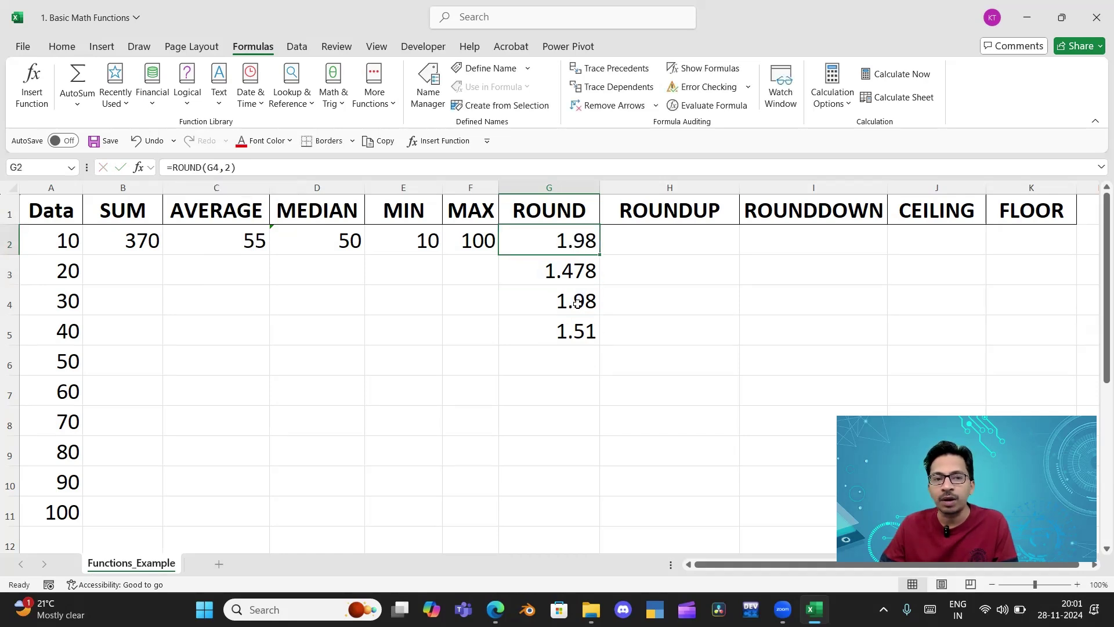
left_click(230, 167)
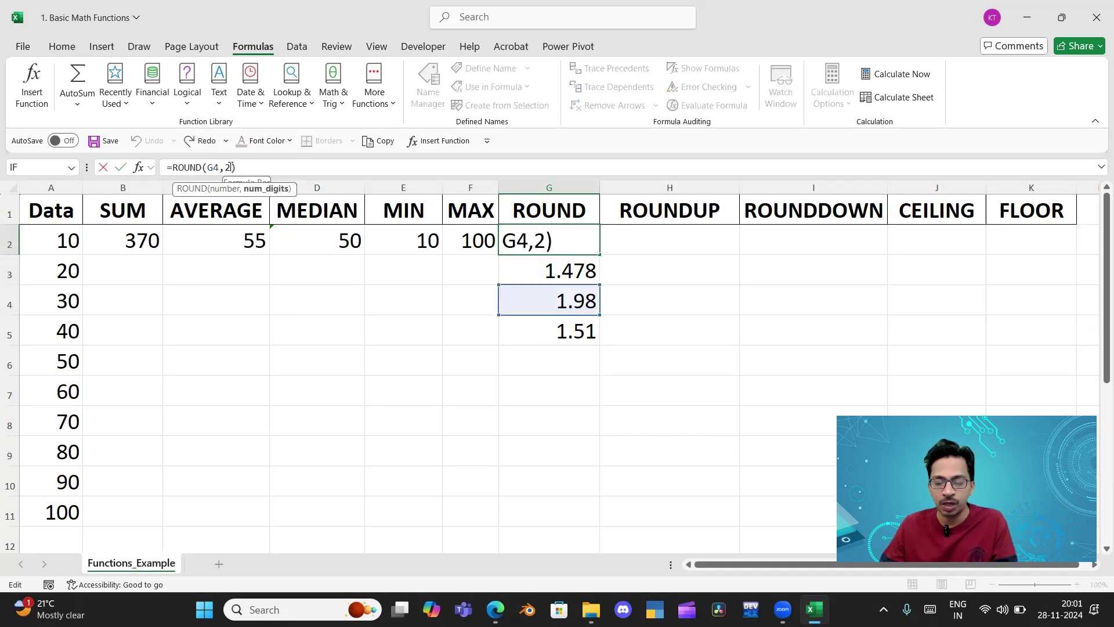
key("BackSpace")
type("1")
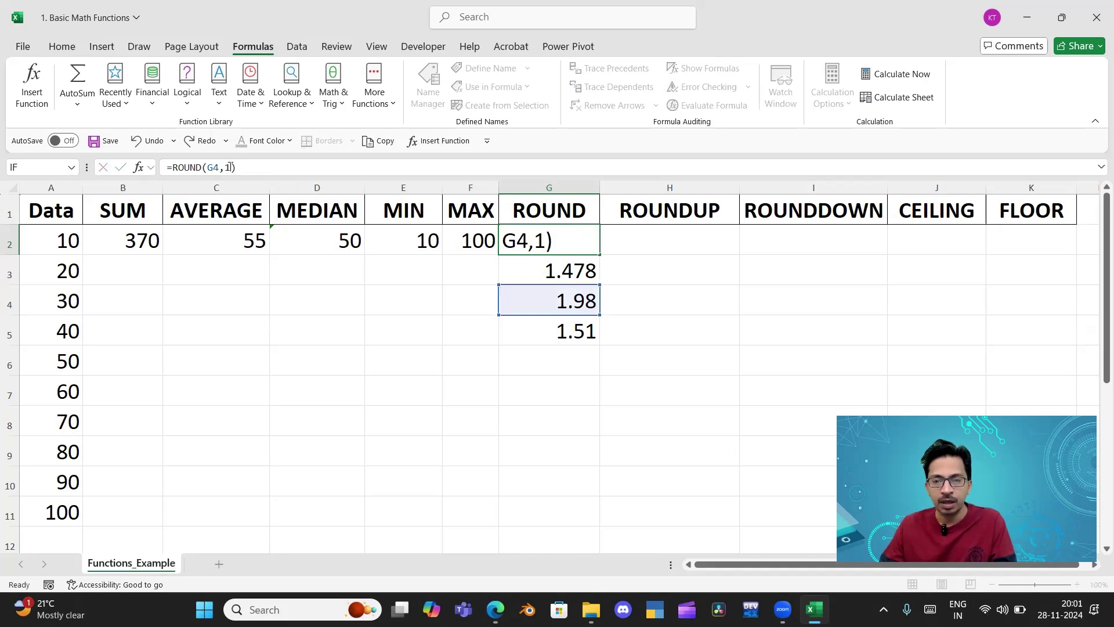
key("Return")
left_click(566, 307)
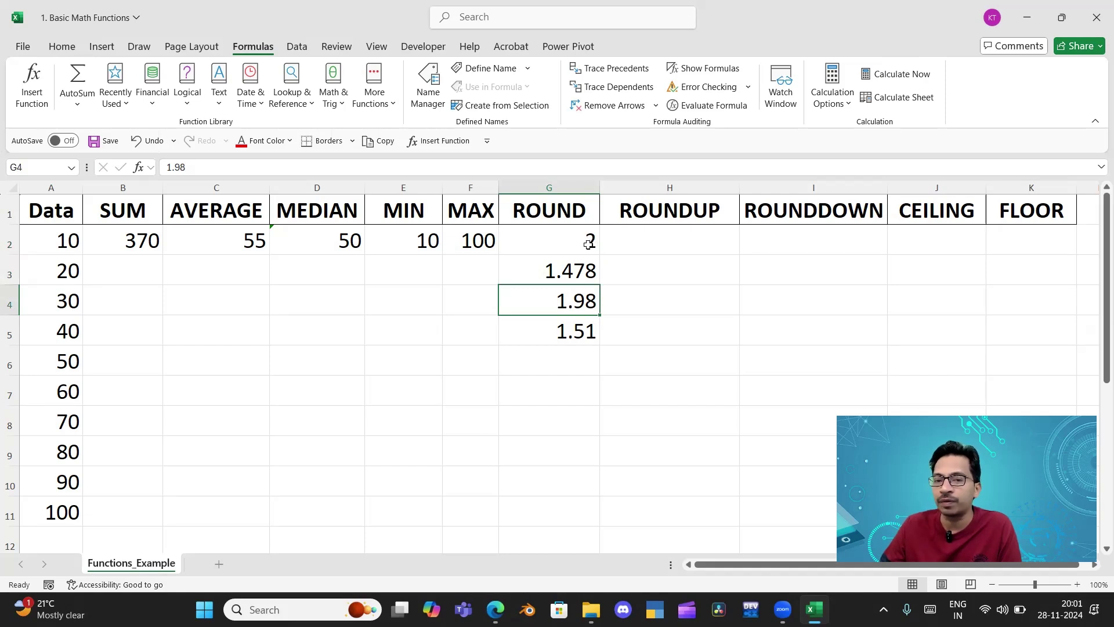
Change the number argument of the ROUND formula in G2 to cell G5 and compare the result with G5
left_click(574, 329)
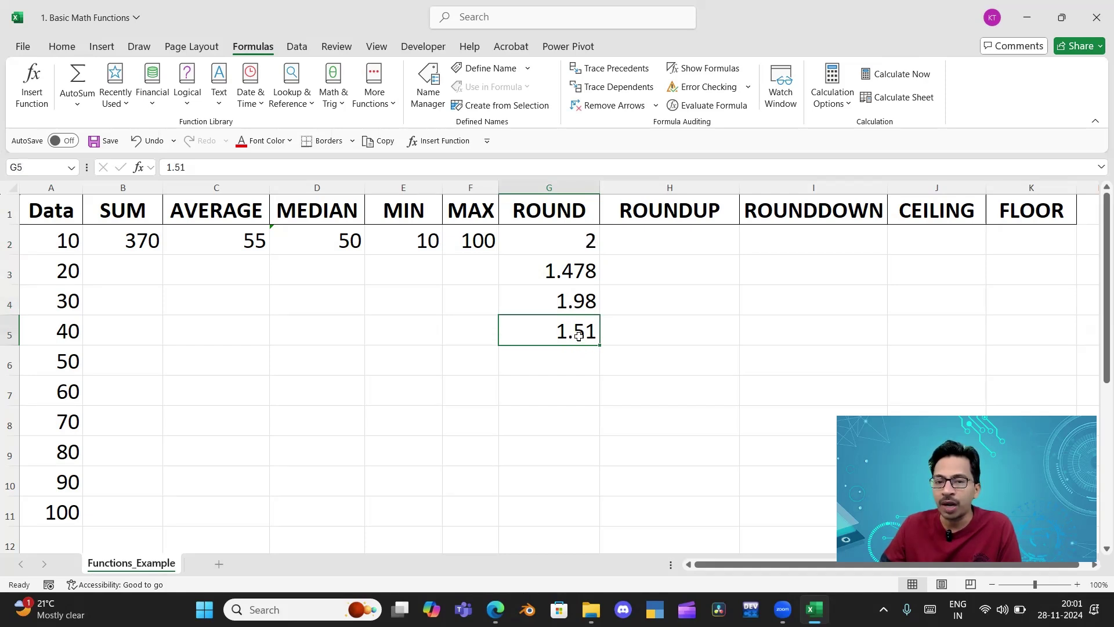
left_click(568, 244)
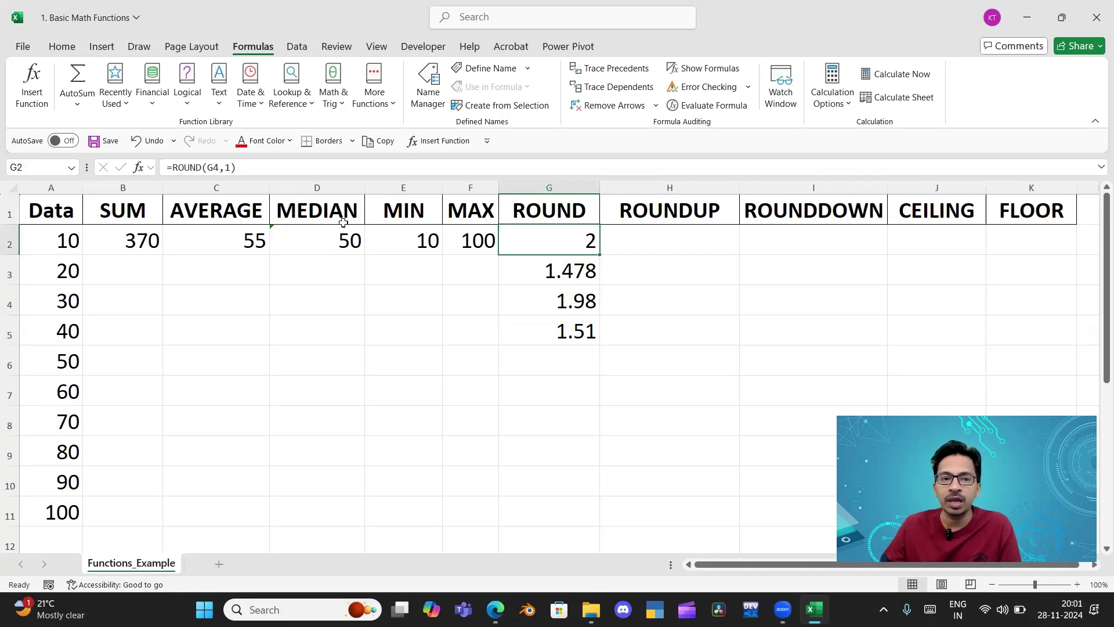
left_click(219, 166)
key("BackSpace")
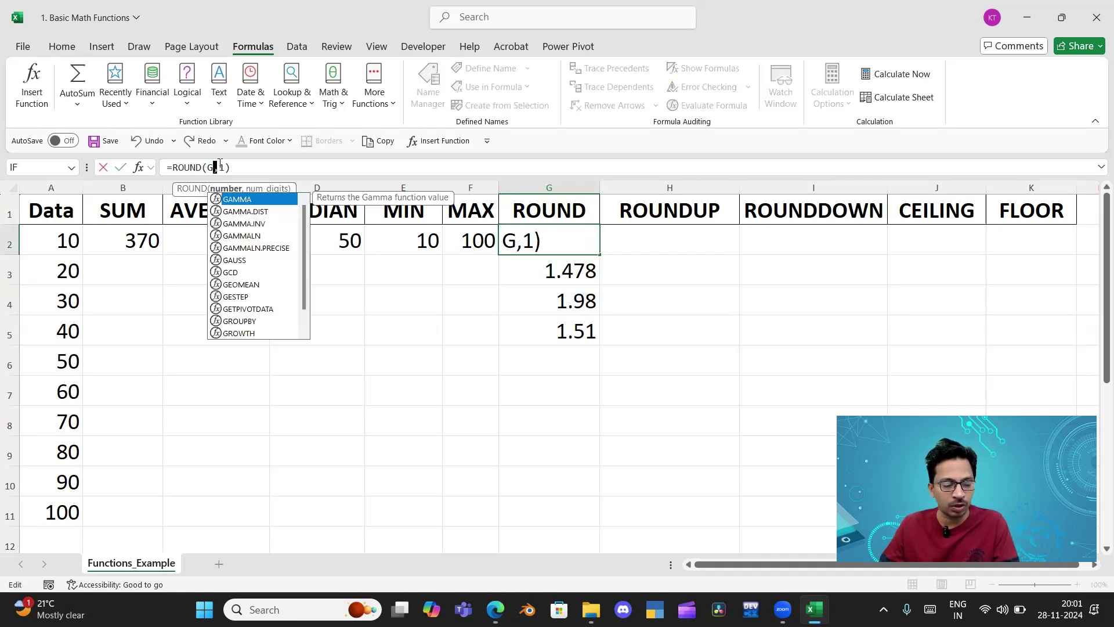
type("5")
key("Return")
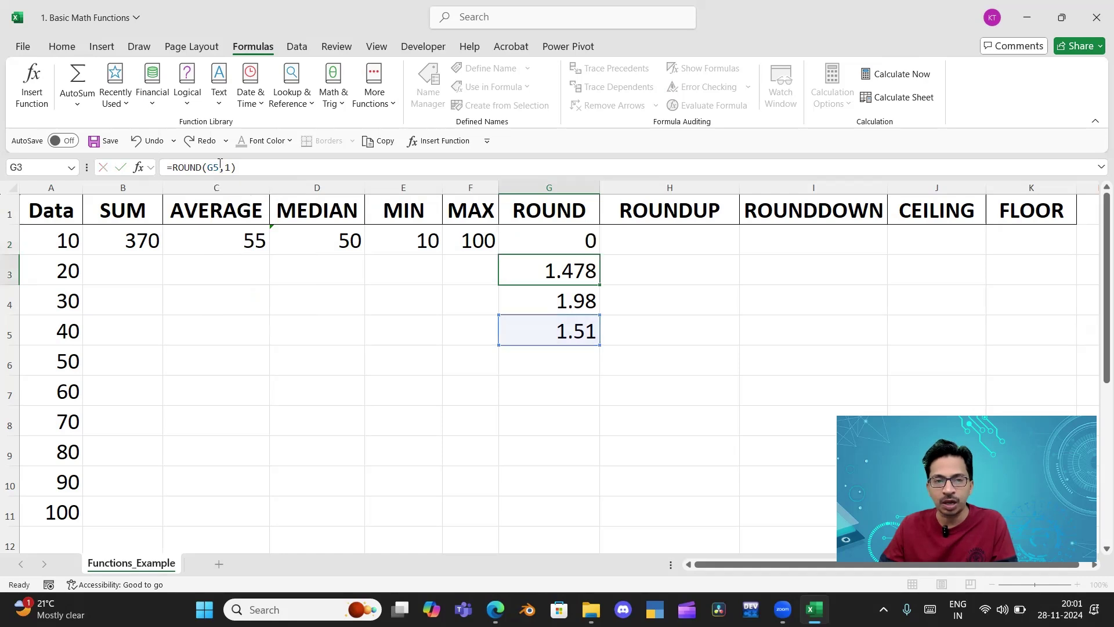
left_click(566, 332)
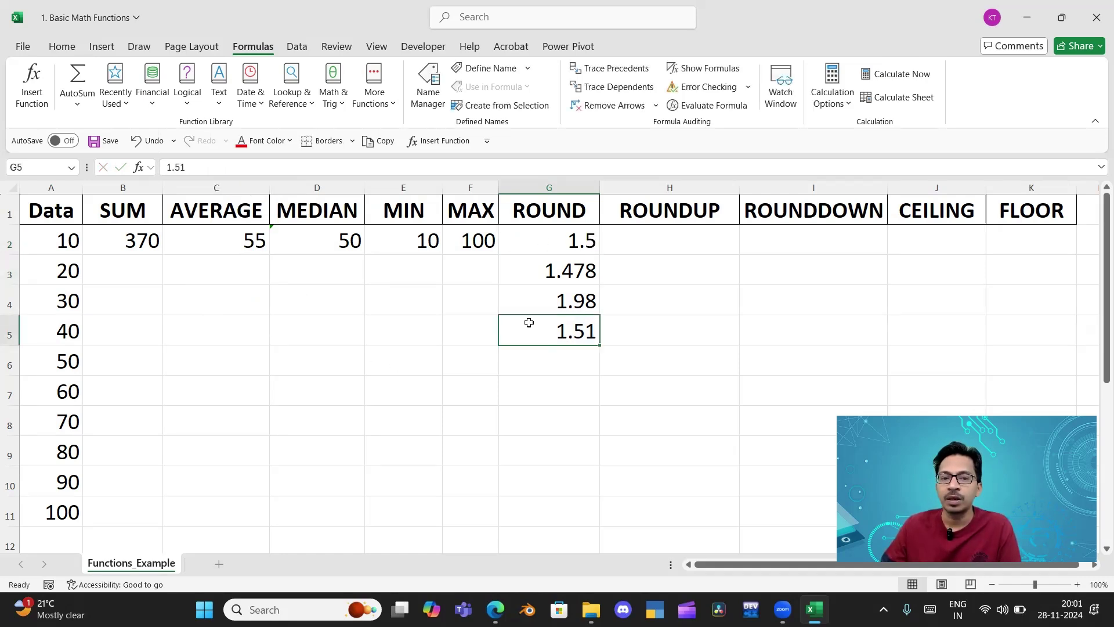
Change the value in G5 to 1.56 and compare it with the ROUND result in G2
double_click(595, 330)
key("BackSpace")
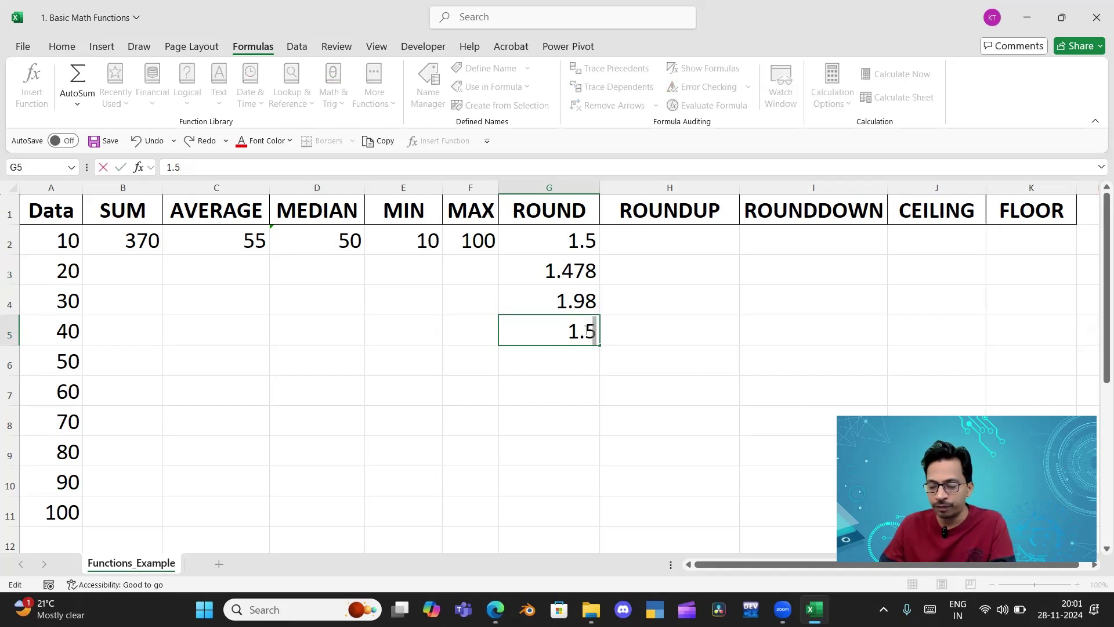
type("6")
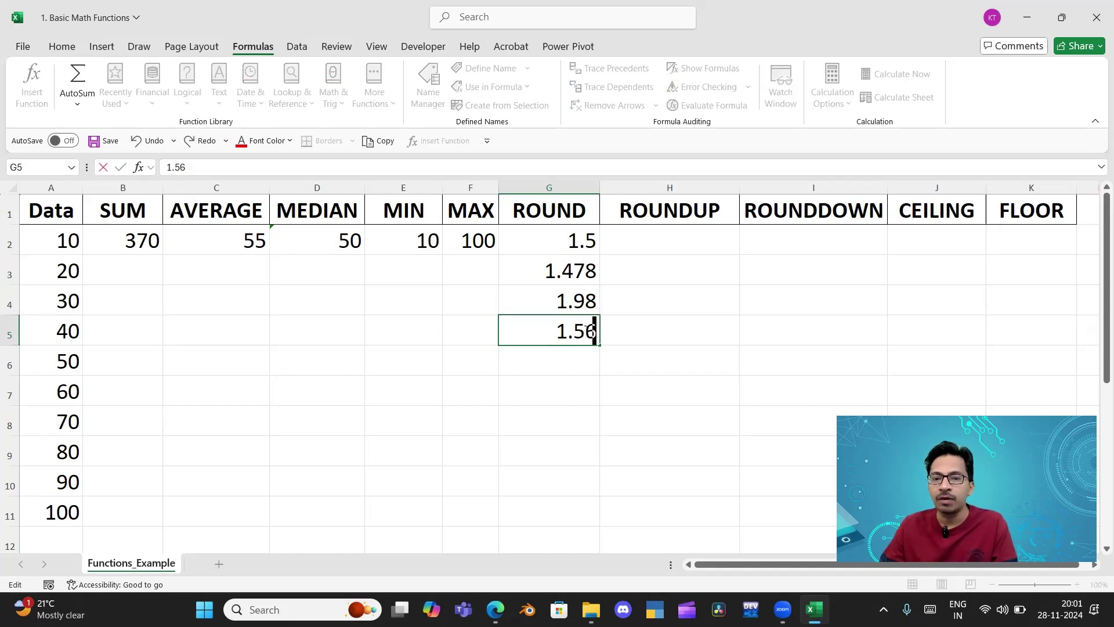
key("Return")
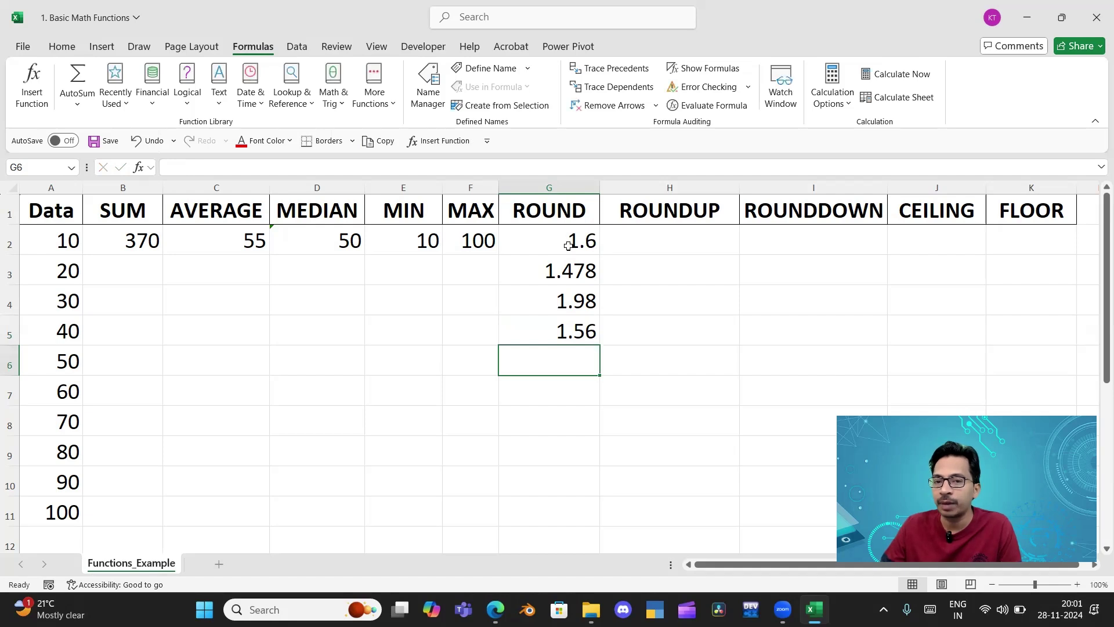
left_click(567, 246)
left_click(566, 326)
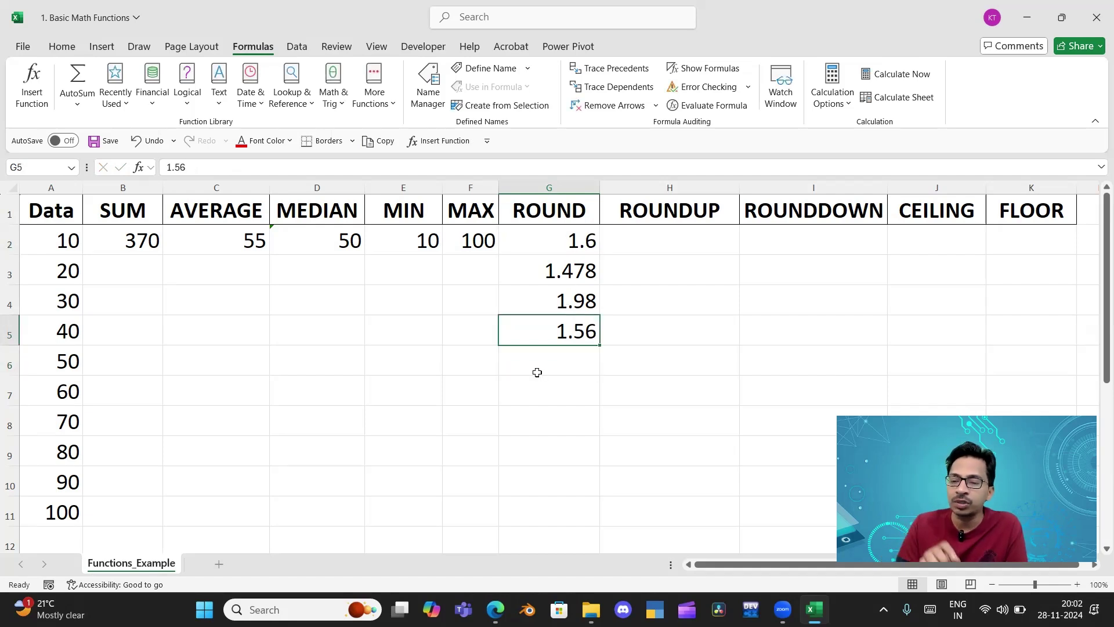
Change the value in G5 to 1.55 to test the rounding midpoint
double_click(592, 329)
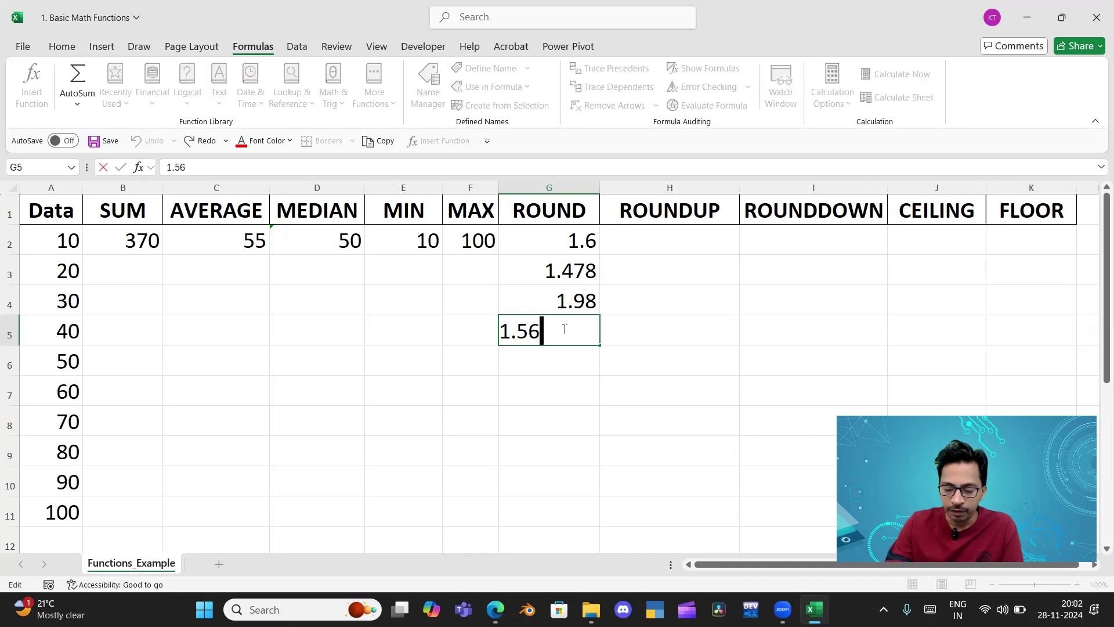
key("BackSpace")
type("5")
key("Return")
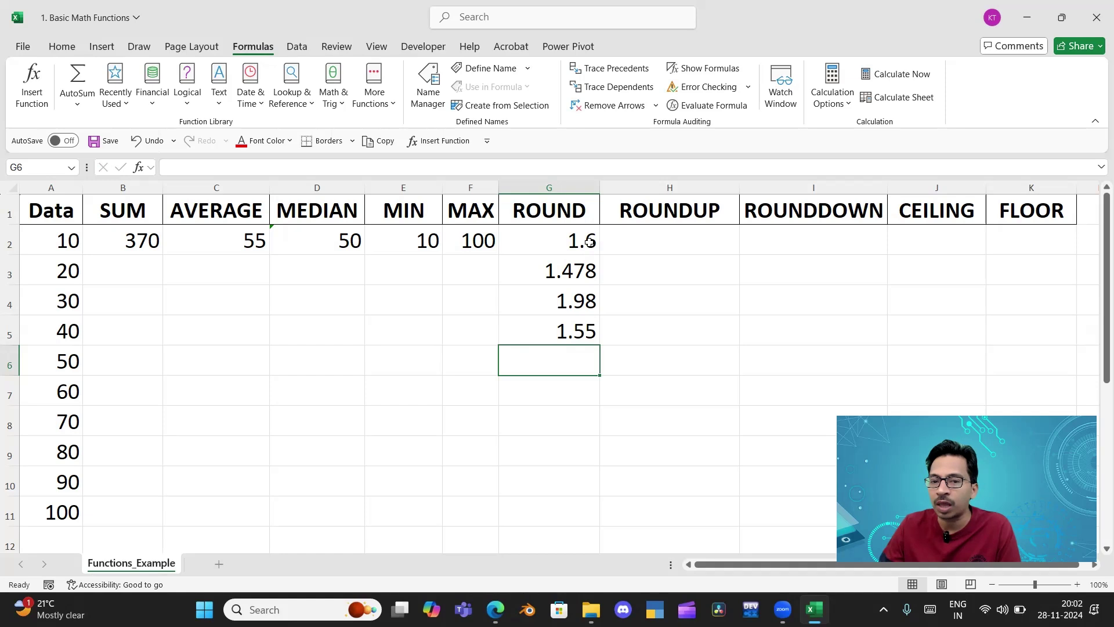
Change the value in G5 to 1.54 and check the ROUND formula in G2
left_click(597, 331)
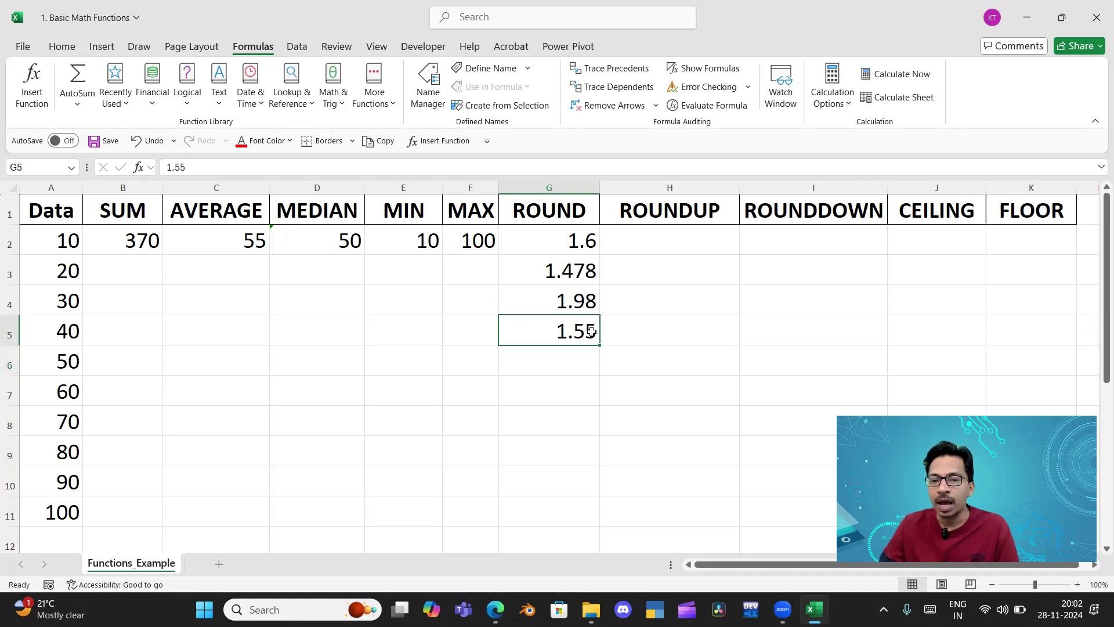
double_click(597, 332)
key("BackSpace")
type("4")
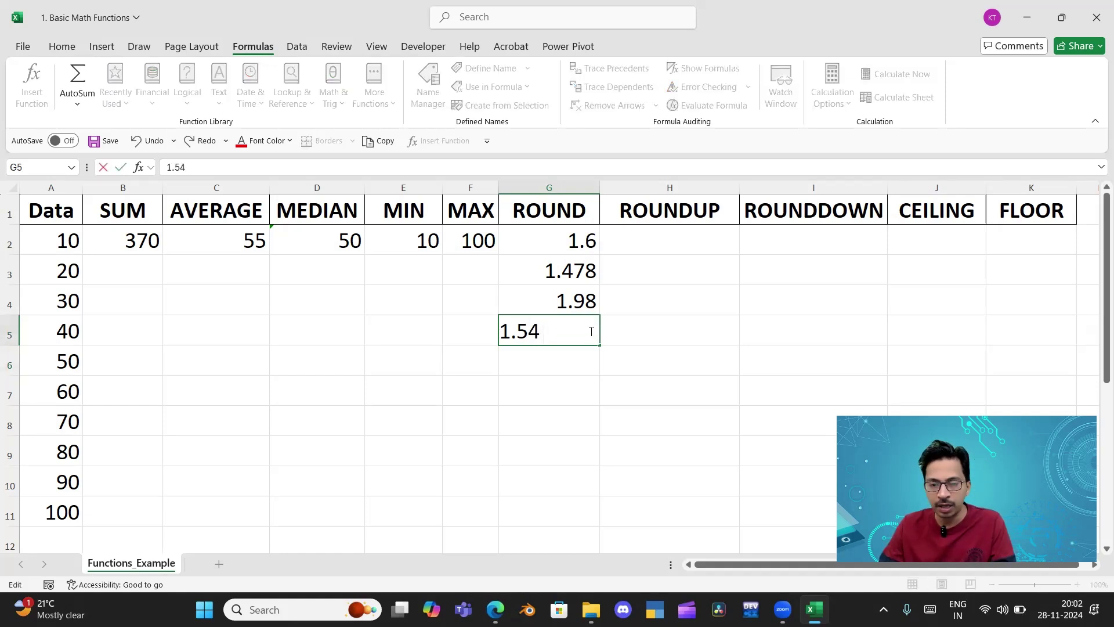
key("Return")
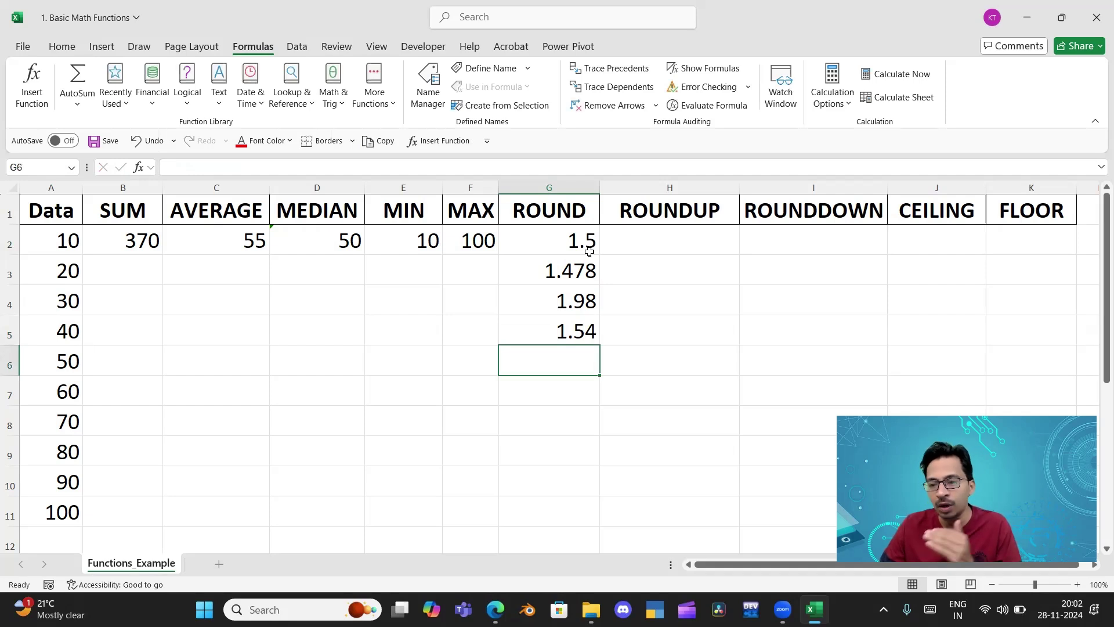
left_click(554, 241)
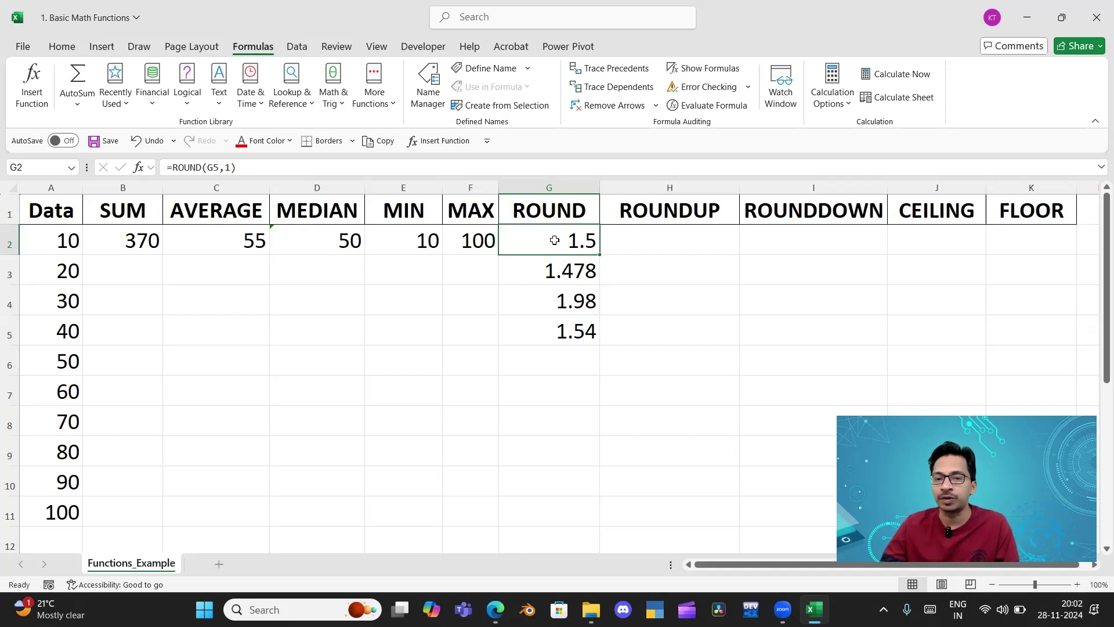
Enter a ROUNDUP formula in H2 that rounds G3 up to 1 digit, =ROUNDUP(G3,1)
left_click(643, 234)
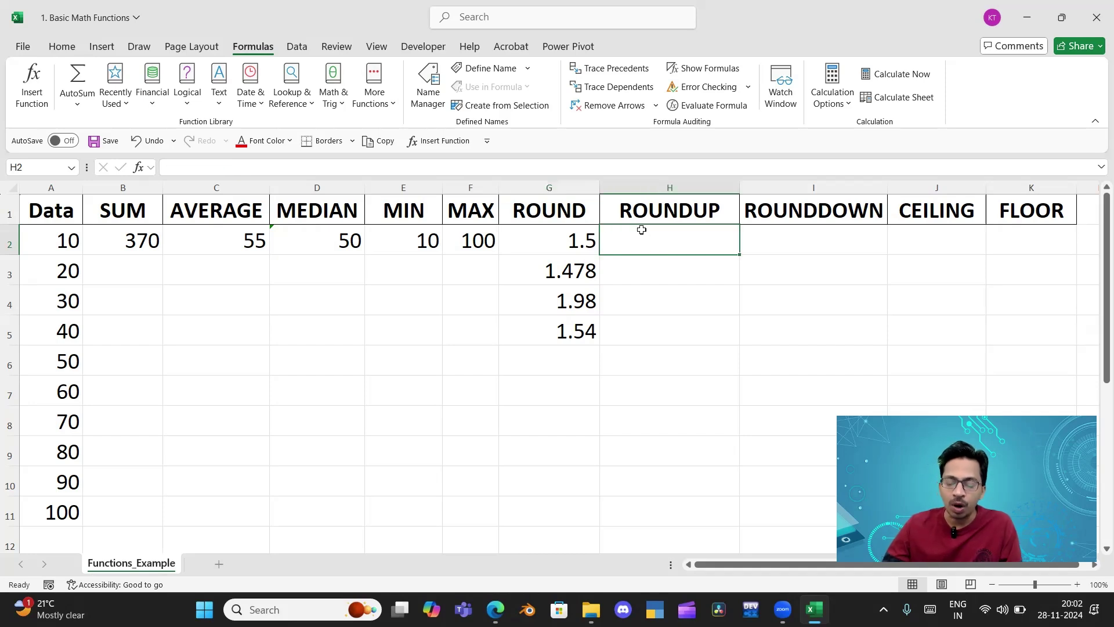
type("=")
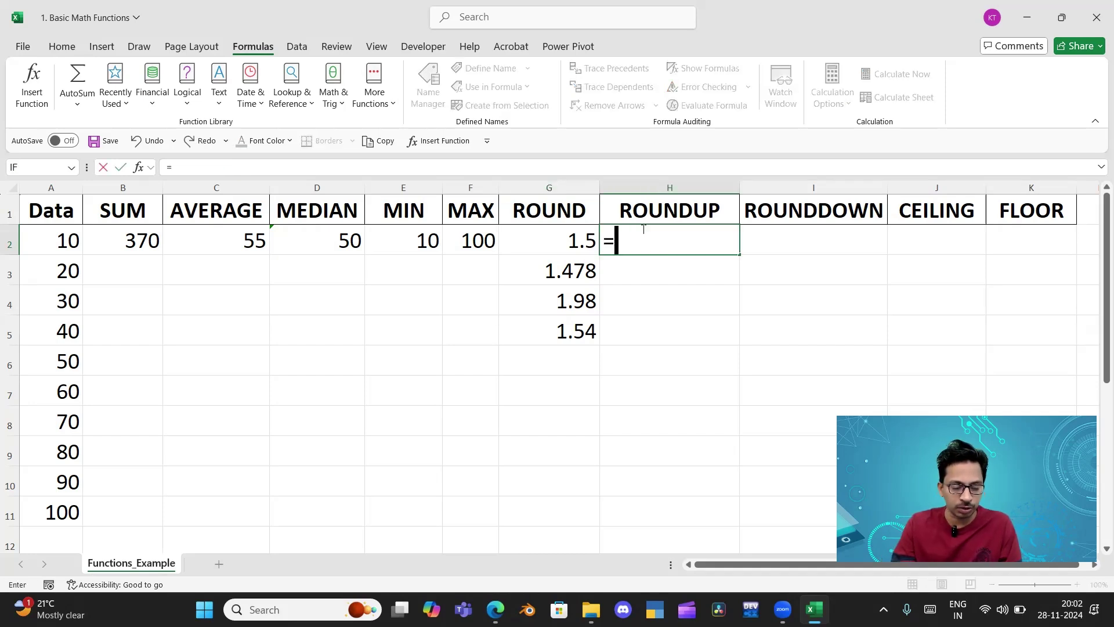
type("roun")
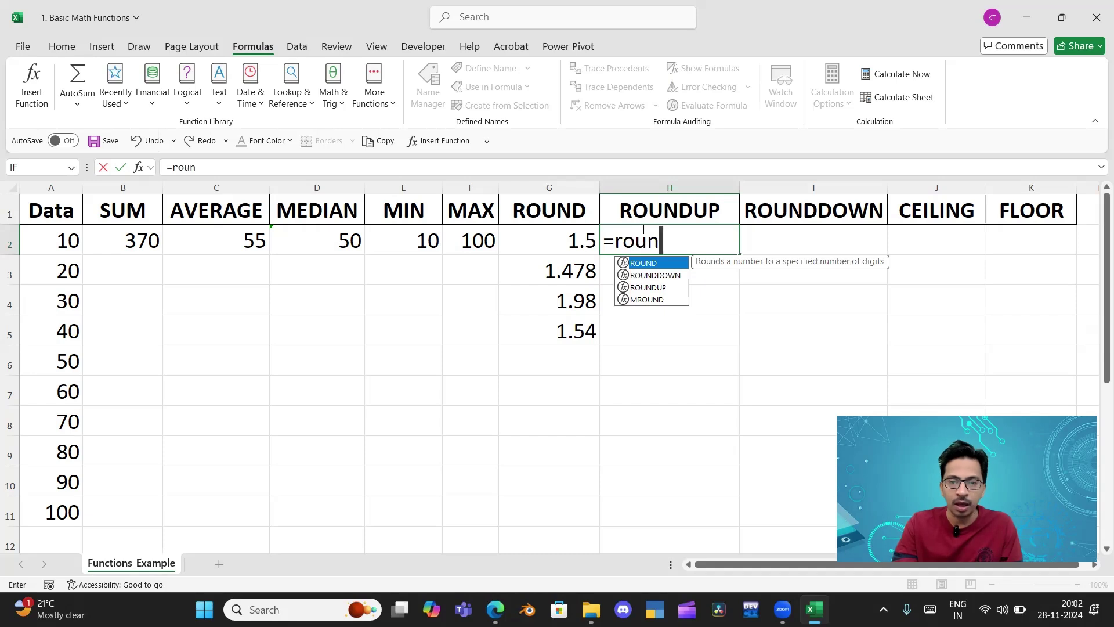
type("dup")
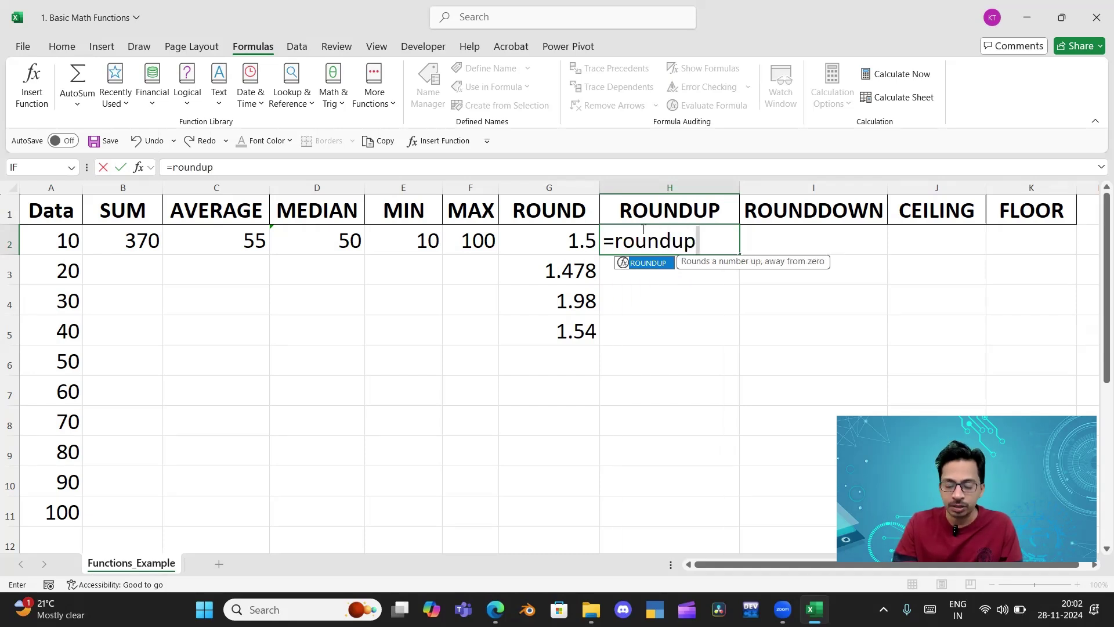
type("(")
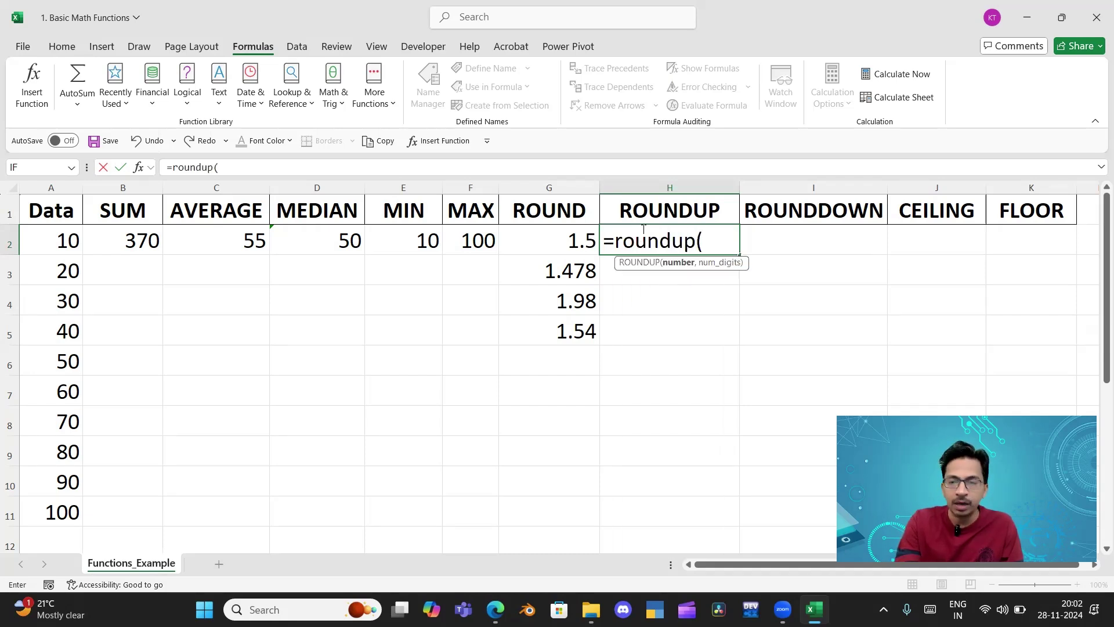
left_click(567, 270)
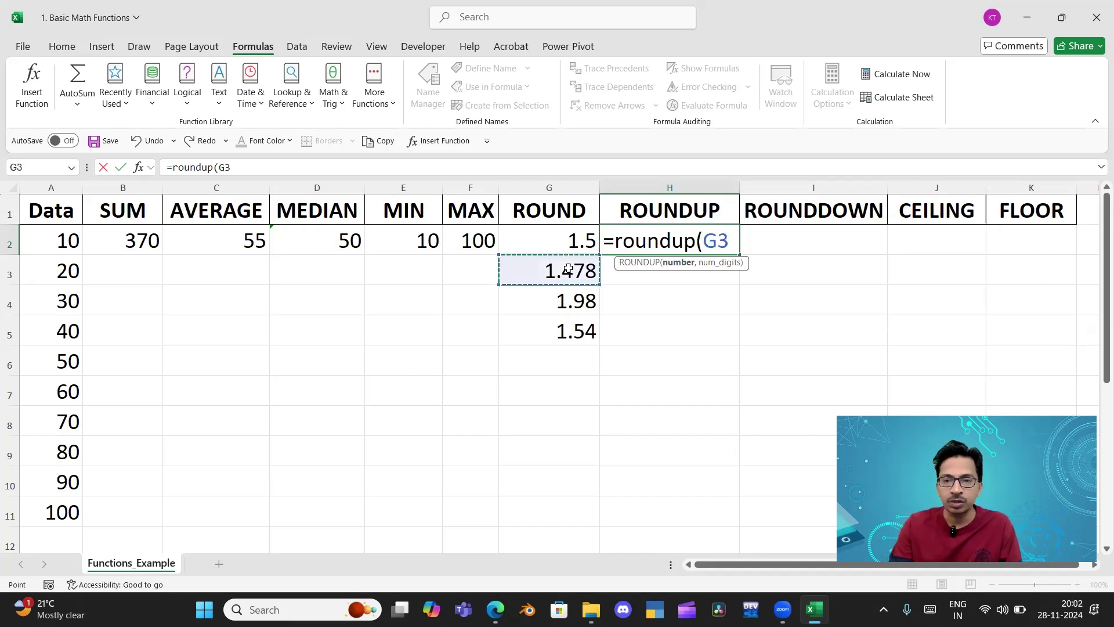
type(",1")
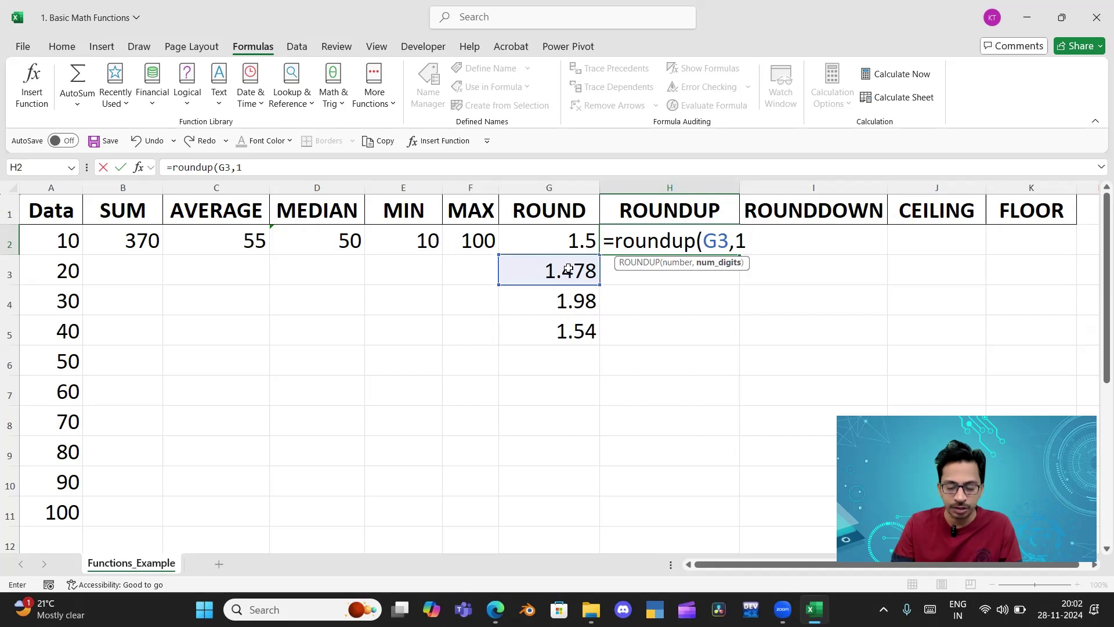
type(")")
key("Return")
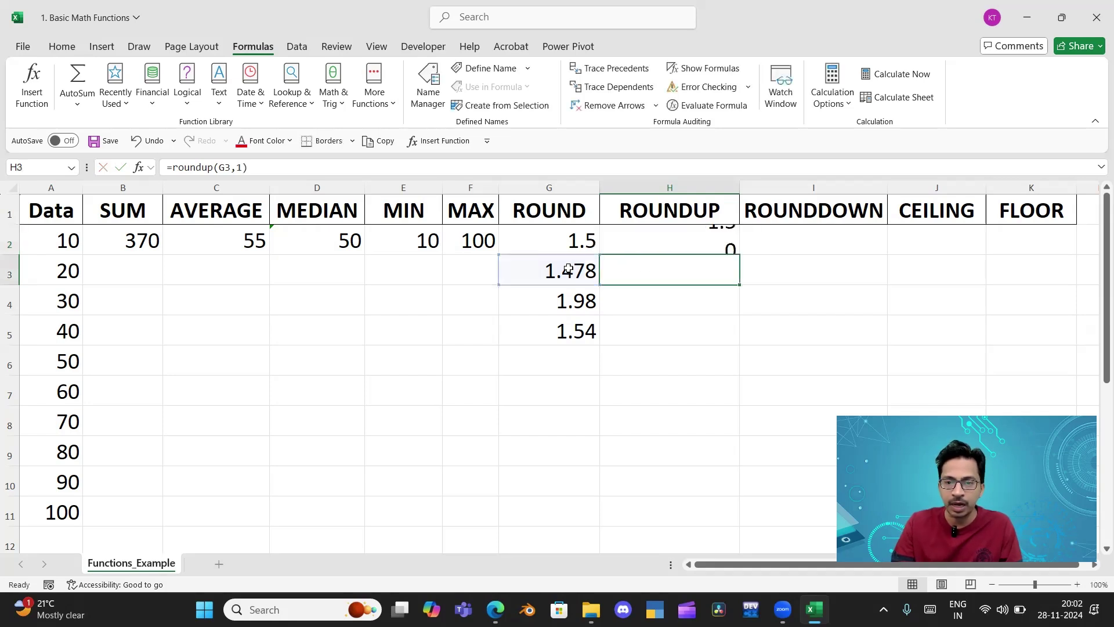
Change the number argument of the ROUNDUP formula in H2 to cell G4
left_click(681, 242)
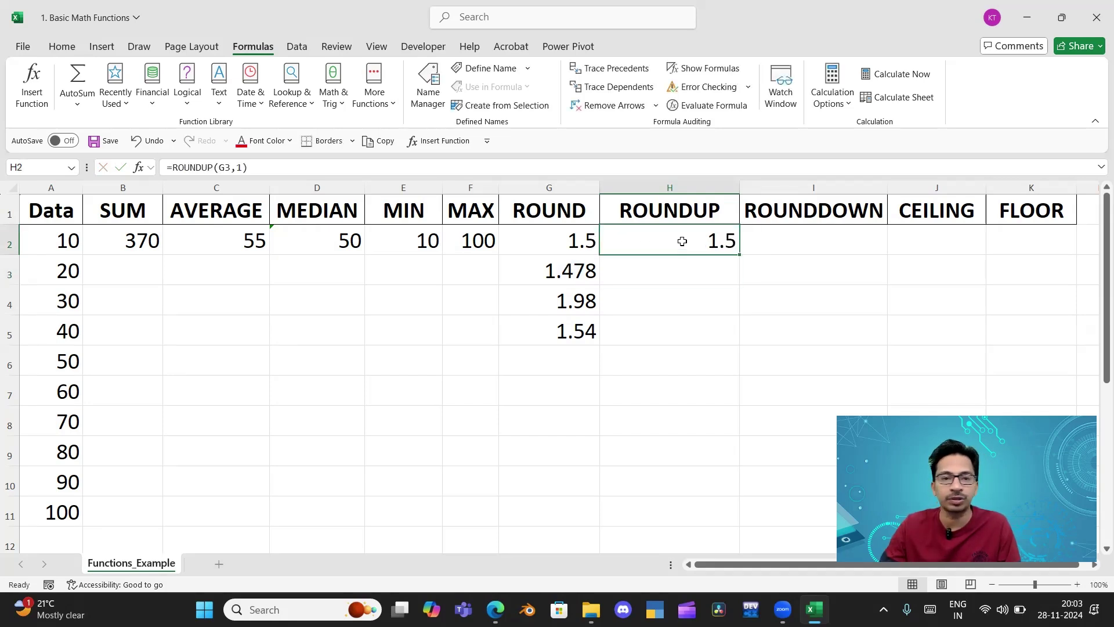
left_click(228, 167)
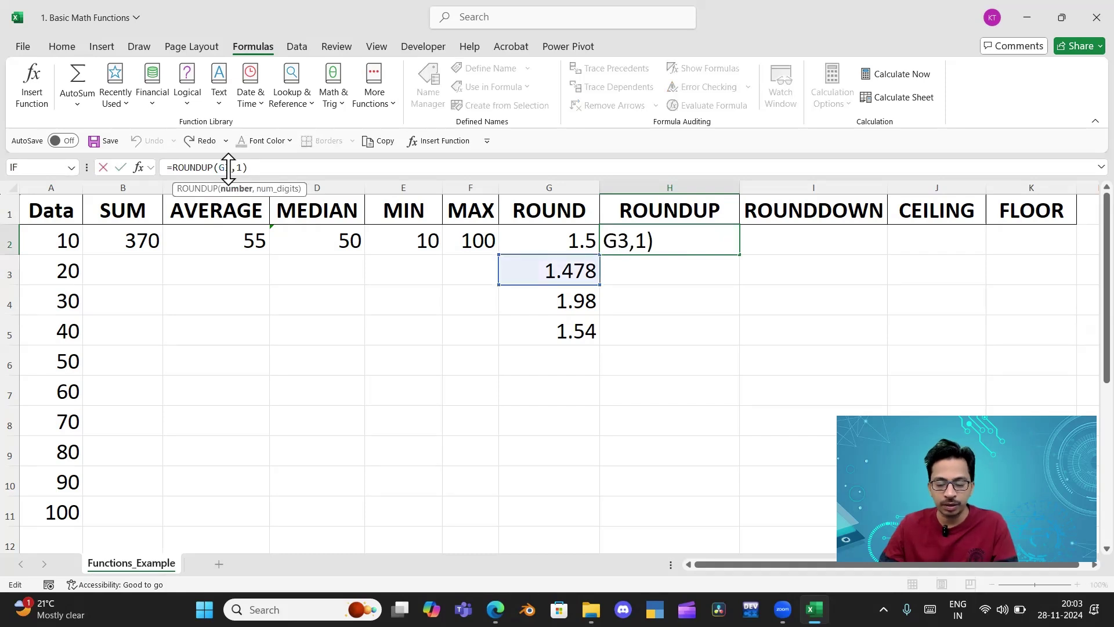
key("BackSpace")
type("4")
key("Return")
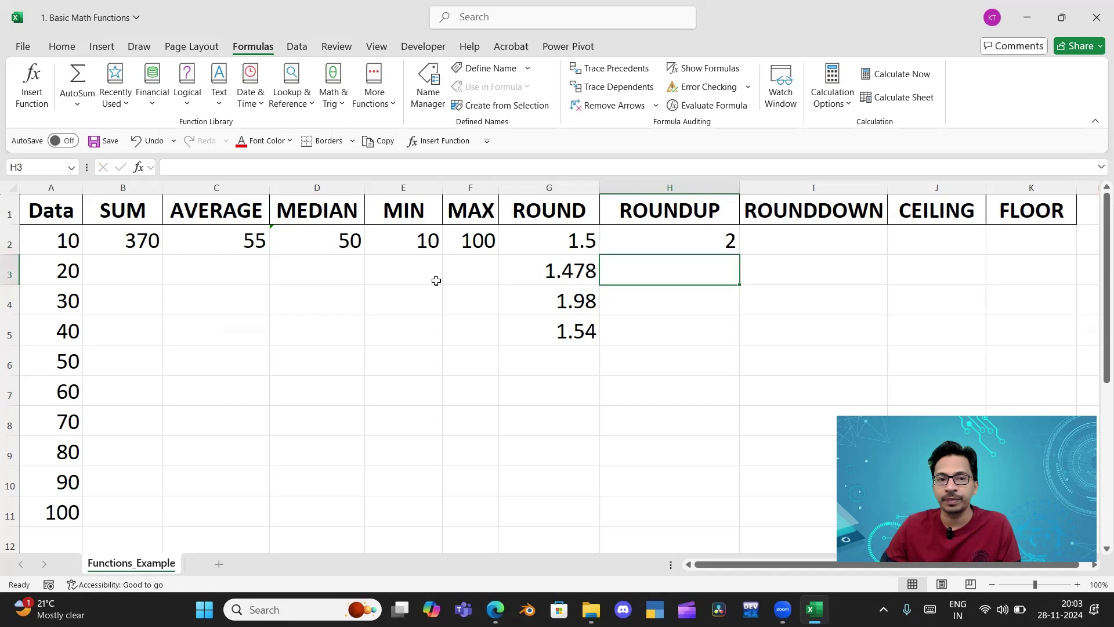
Change the number argument of the ROUNDUP formula in H2 to cell G5
left_click(676, 243)
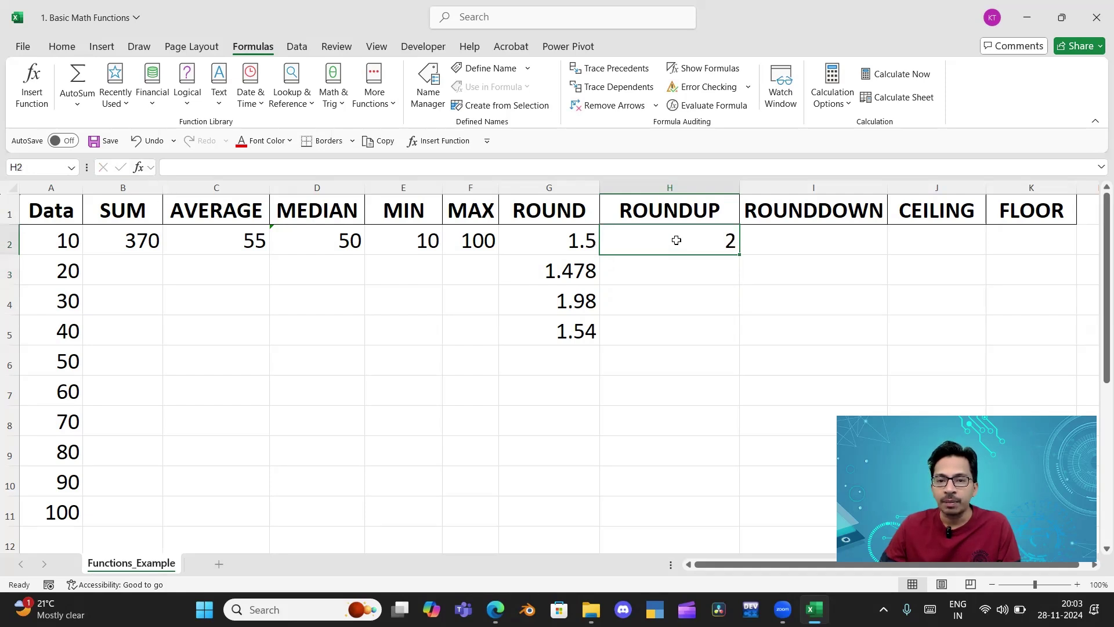
left_click(232, 167)
key("BackSpace")
type("5")
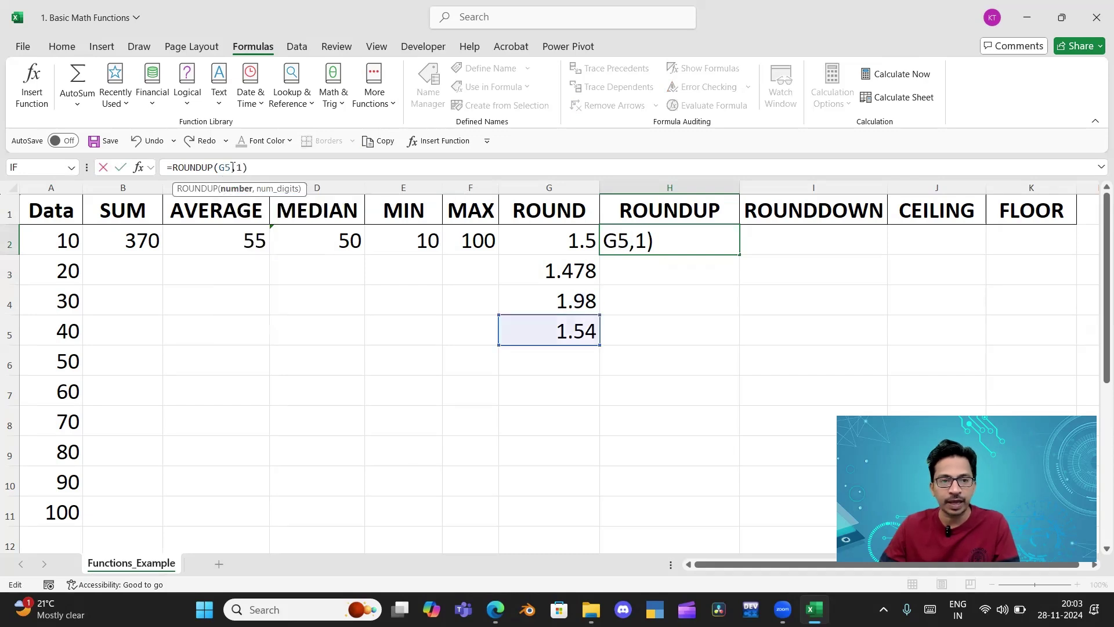
key("Return")
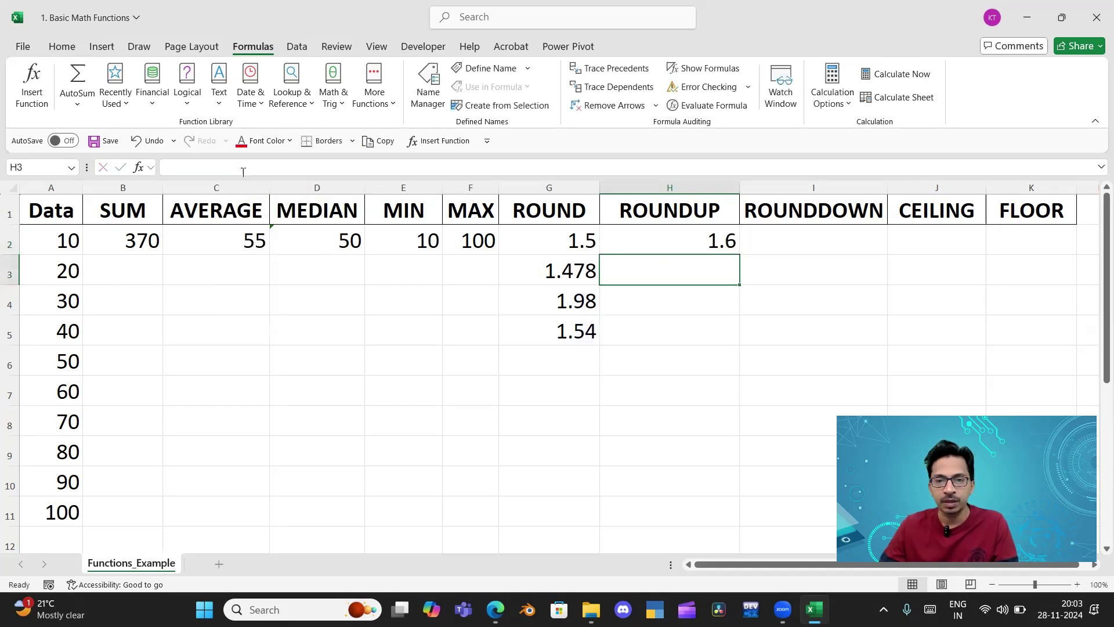
Change the value in G5 to 1.51 to test the ROUNDUP formula
double_click(594, 329)
key("BackSpace")
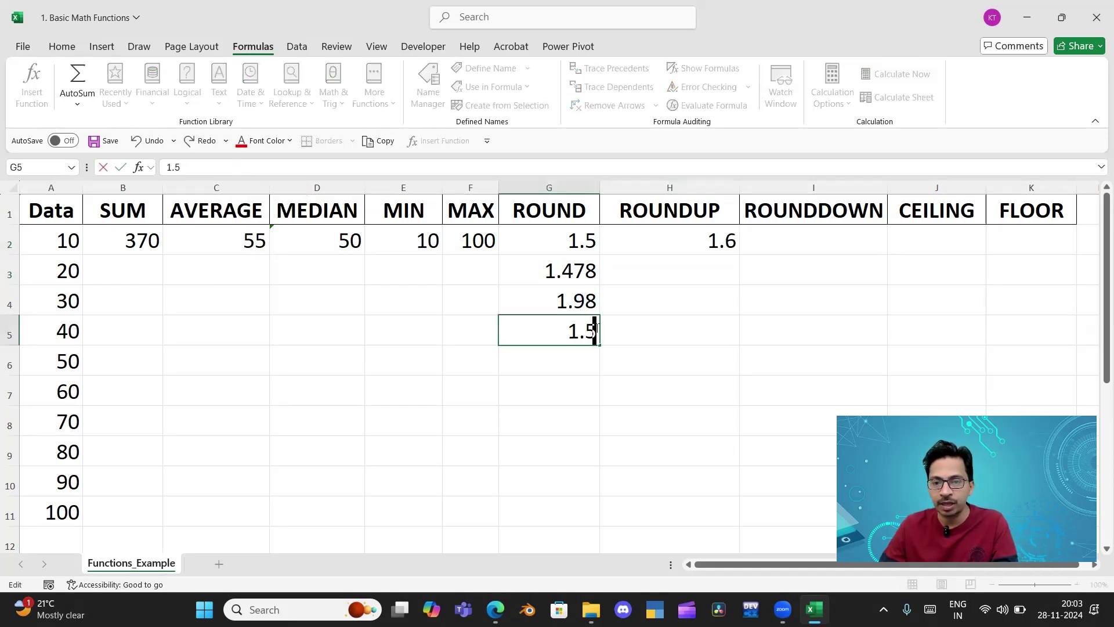
type("1")
key("Return")
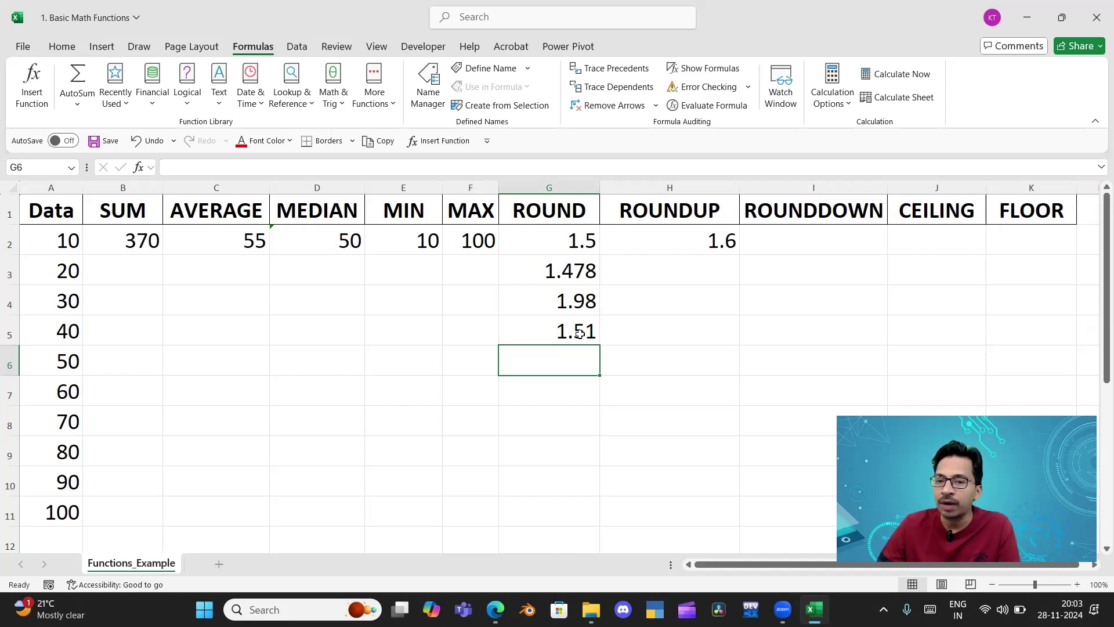
Change the value in G5 to 1.501 to test the ROUND and ROUNDUP formulas
left_click(553, 243)
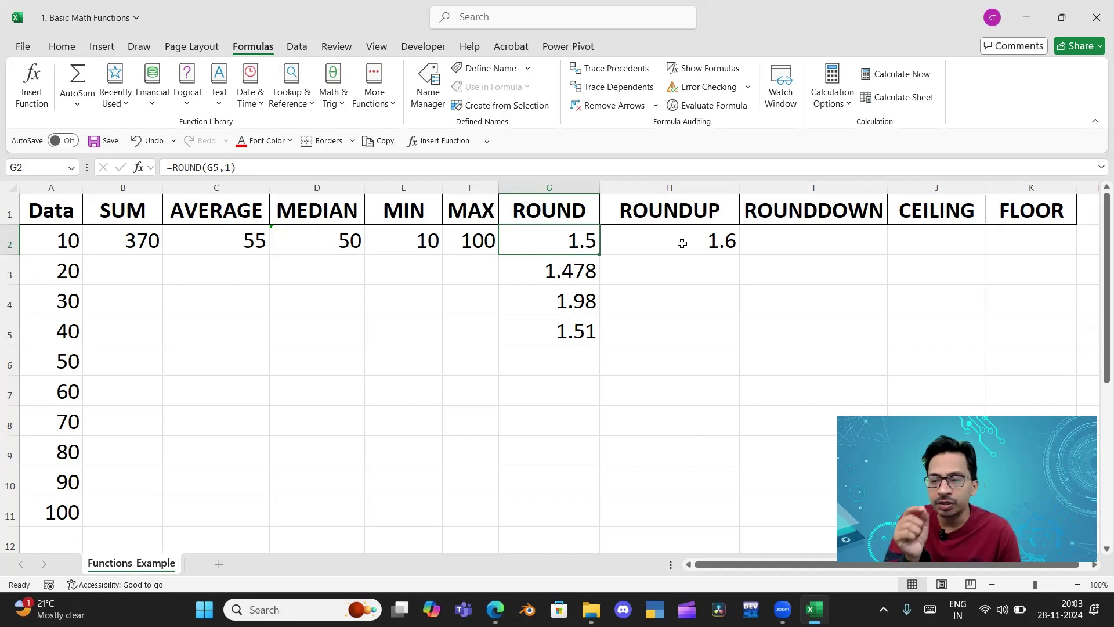
double_click(588, 329)
key("BackSpace")
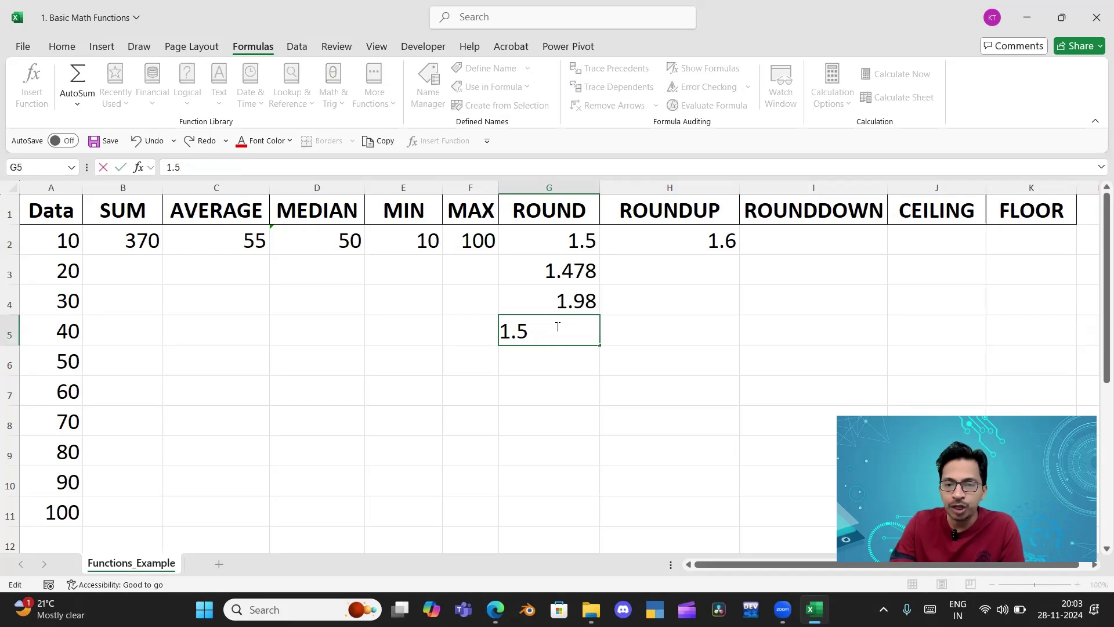
type("01")
key("Return")
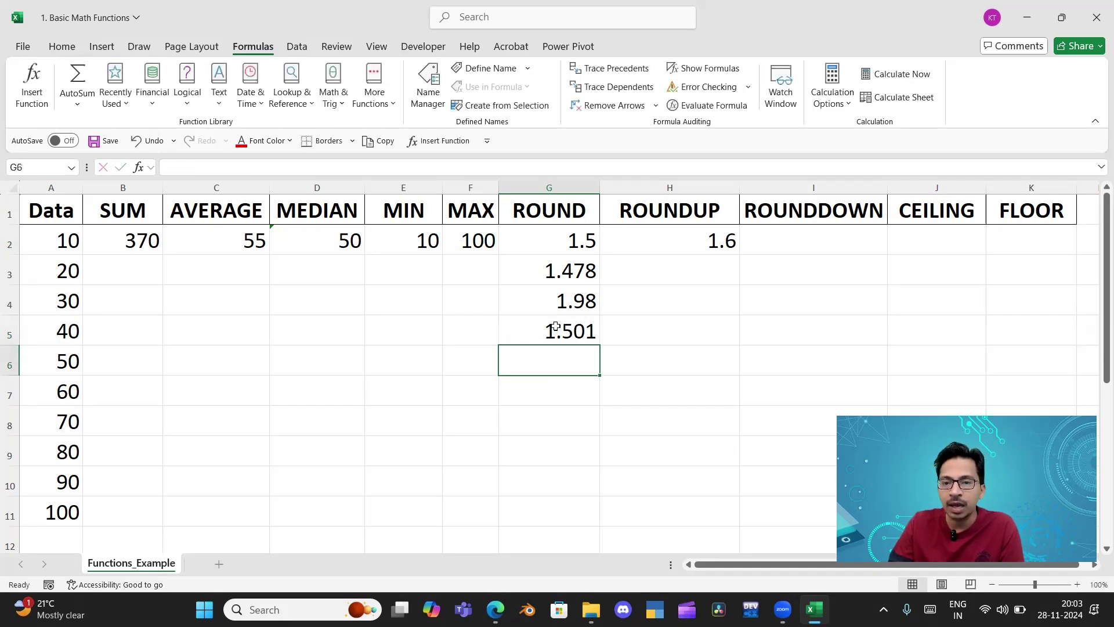
left_click(698, 243)
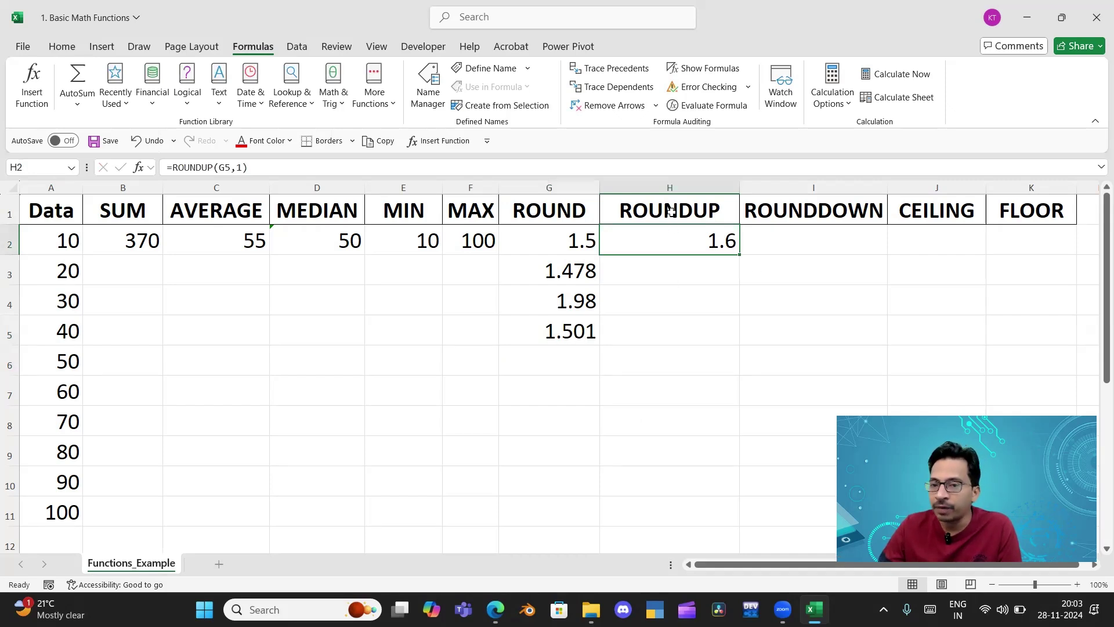
Enter a ROUNDDOWN formula in I2 that rounds G5 down to 1 digit, =ROUNDDOWN(G5,1)
left_click(787, 243)
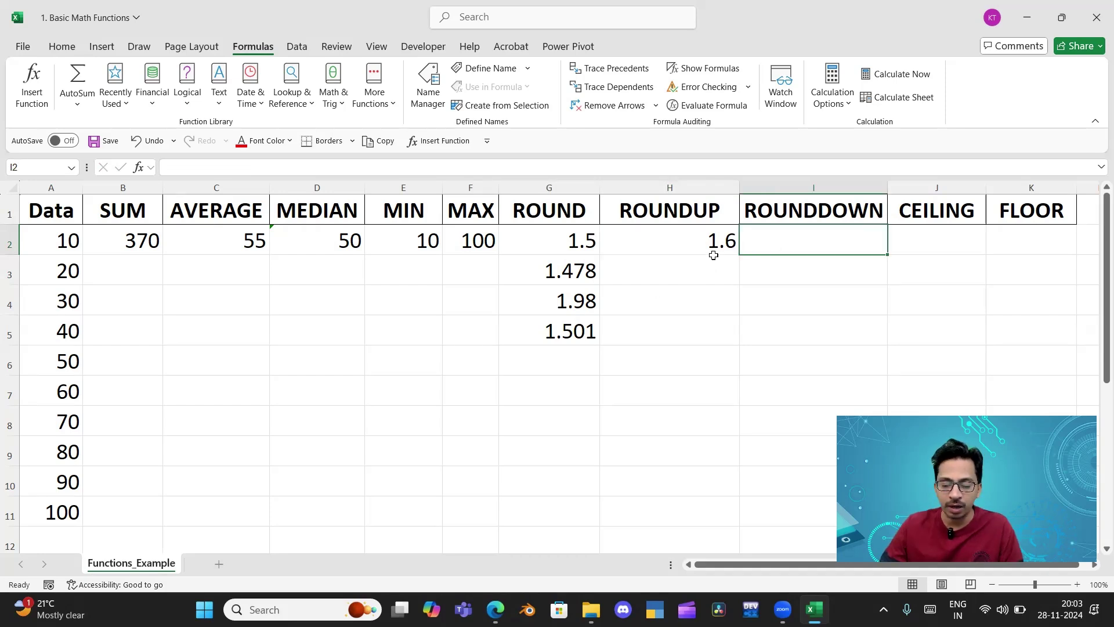
type("=")
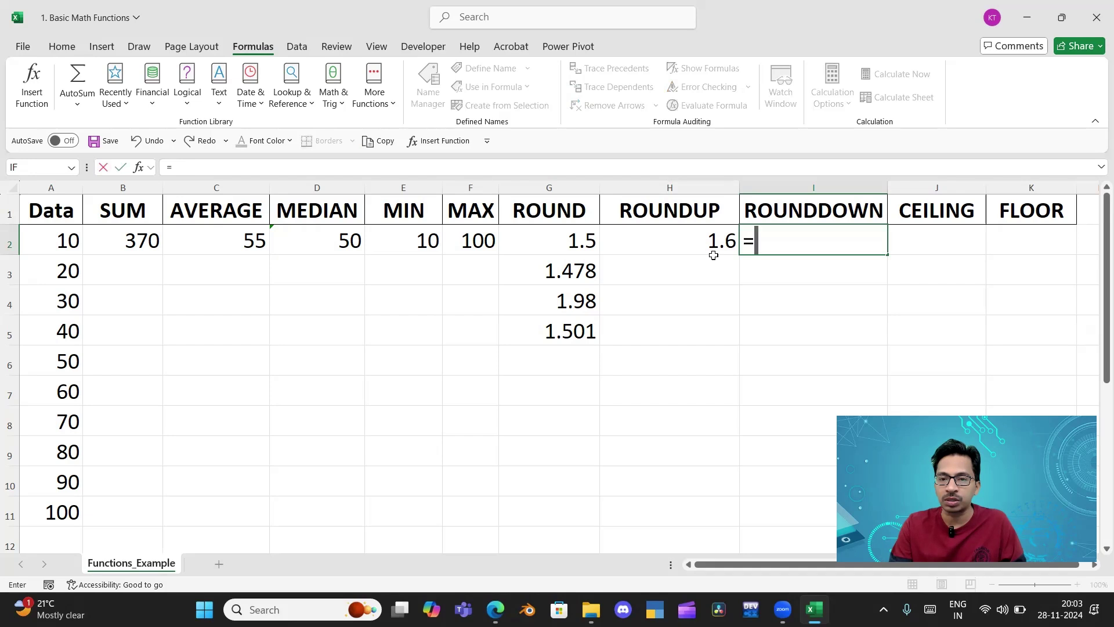
left_click(591, 331)
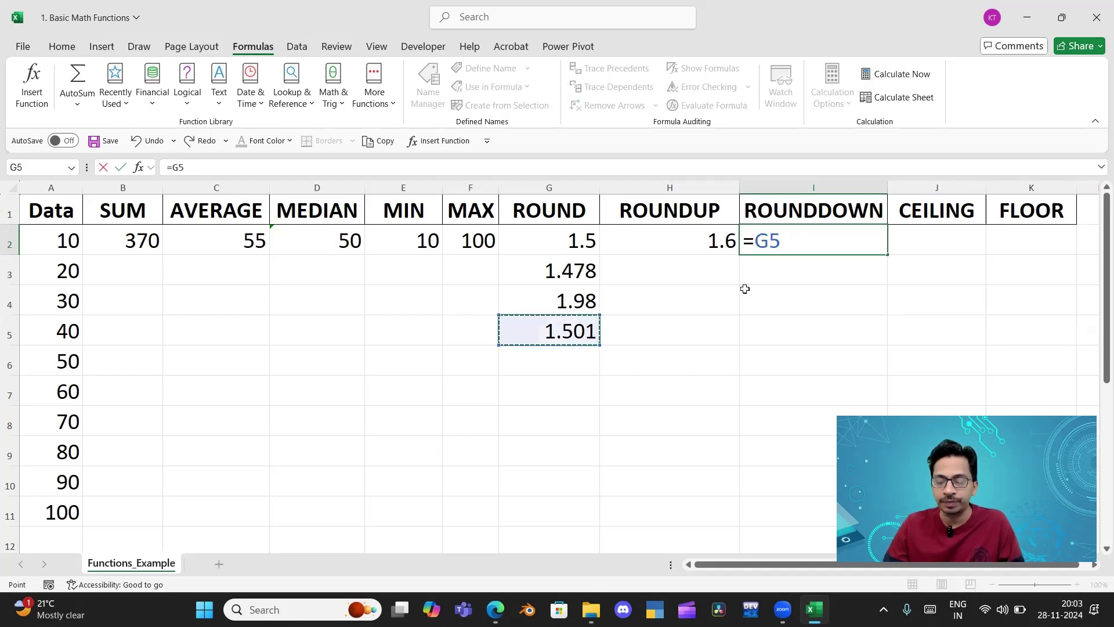
key("BackSpace")
key("BackSpace")
type("r")
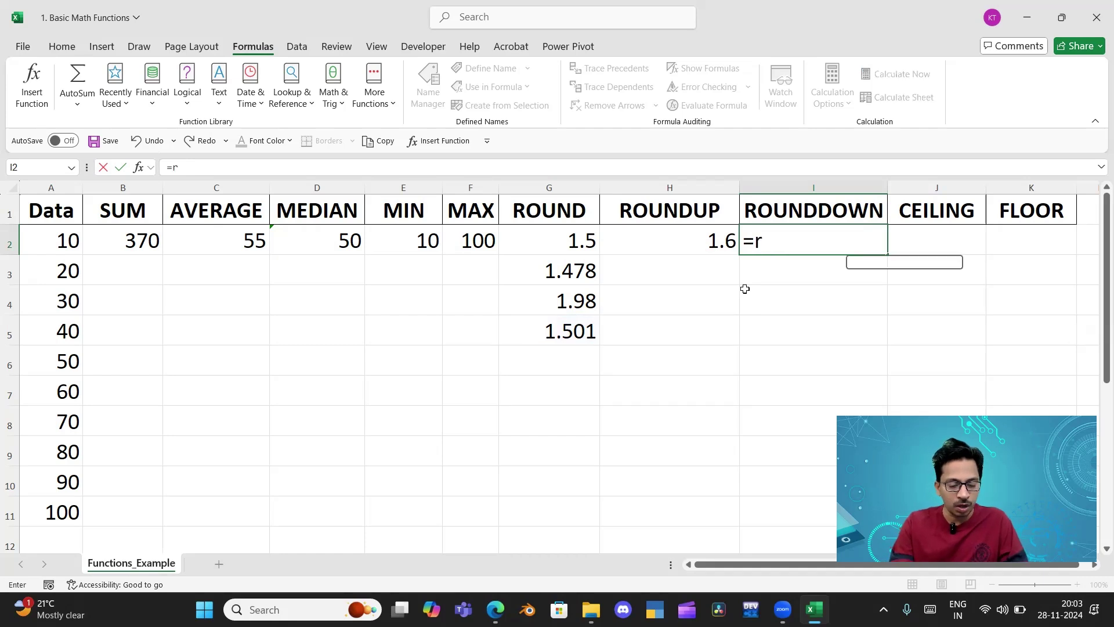
type("ounddown")
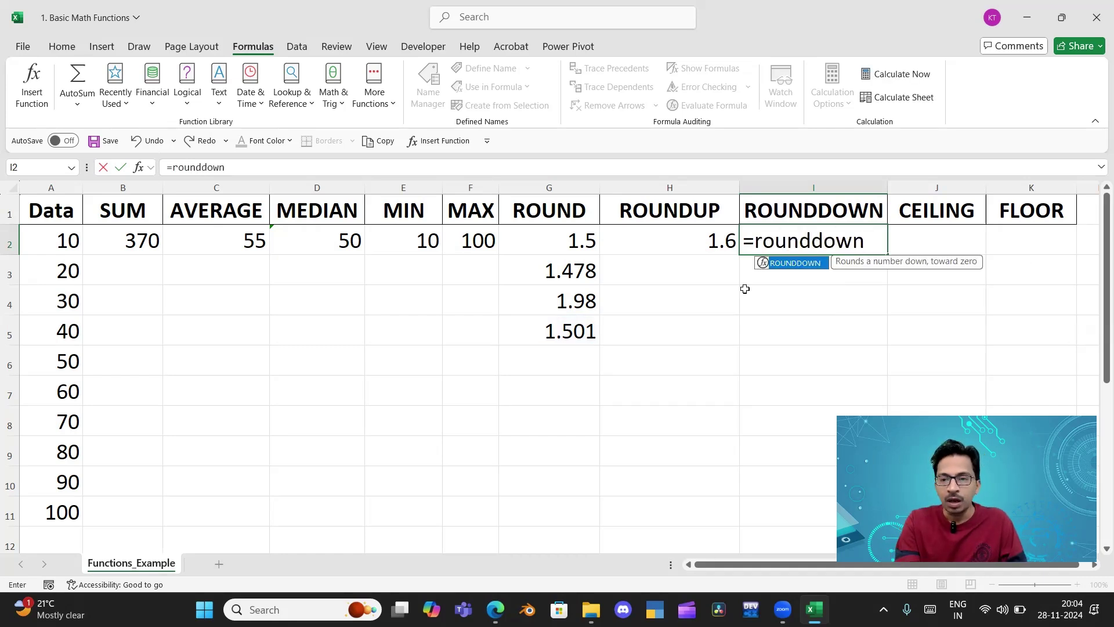
type("(")
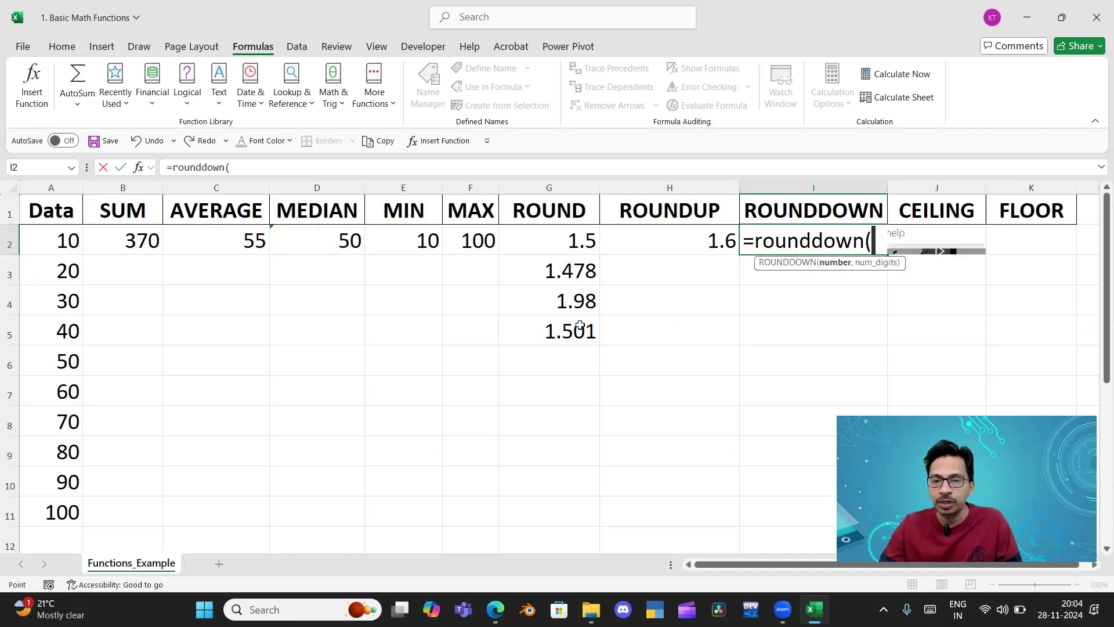
left_click(583, 330)
type(",1")
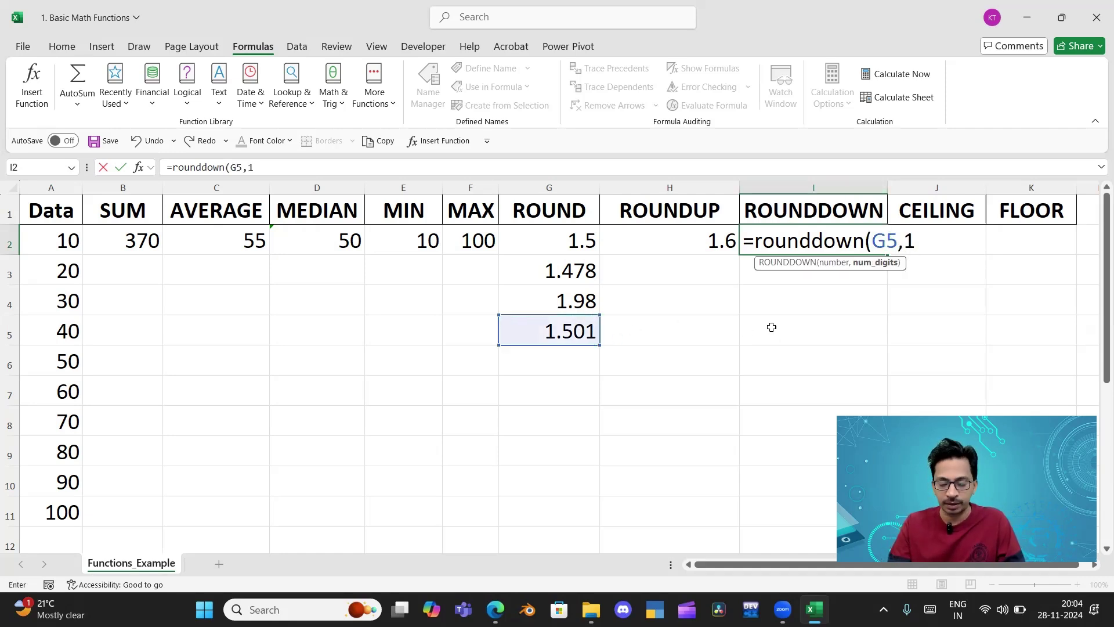
key("Return")
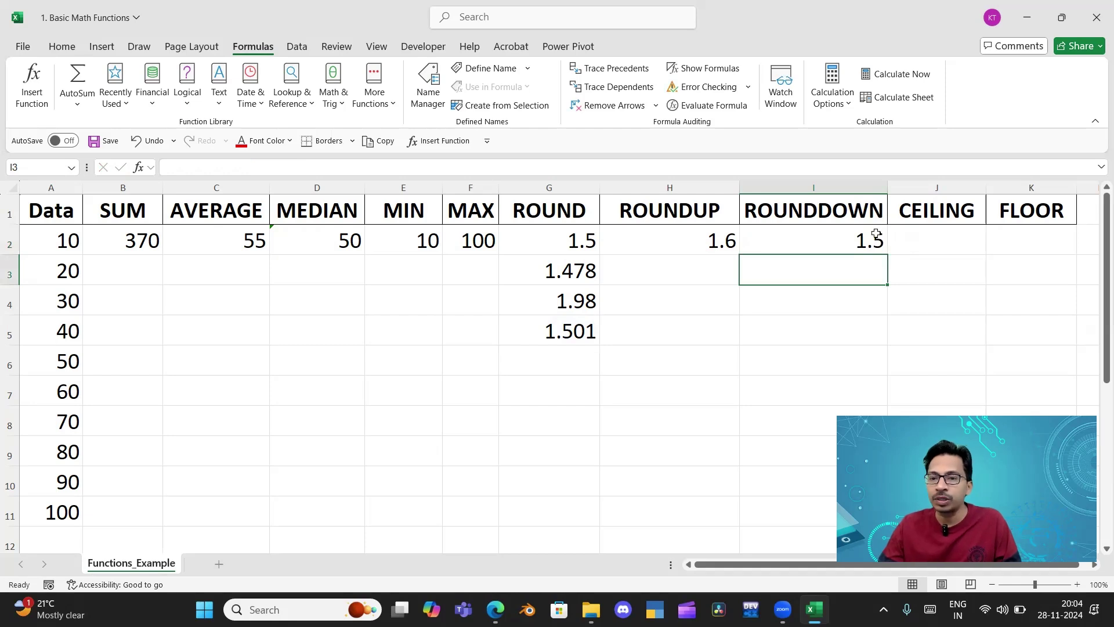
Change the value in G5 to 1.59 and compare the ROUND, ROUNDUP and ROUNDDOWN formulas in G2, H2 and I2
left_click(592, 324)
double_click(592, 323)
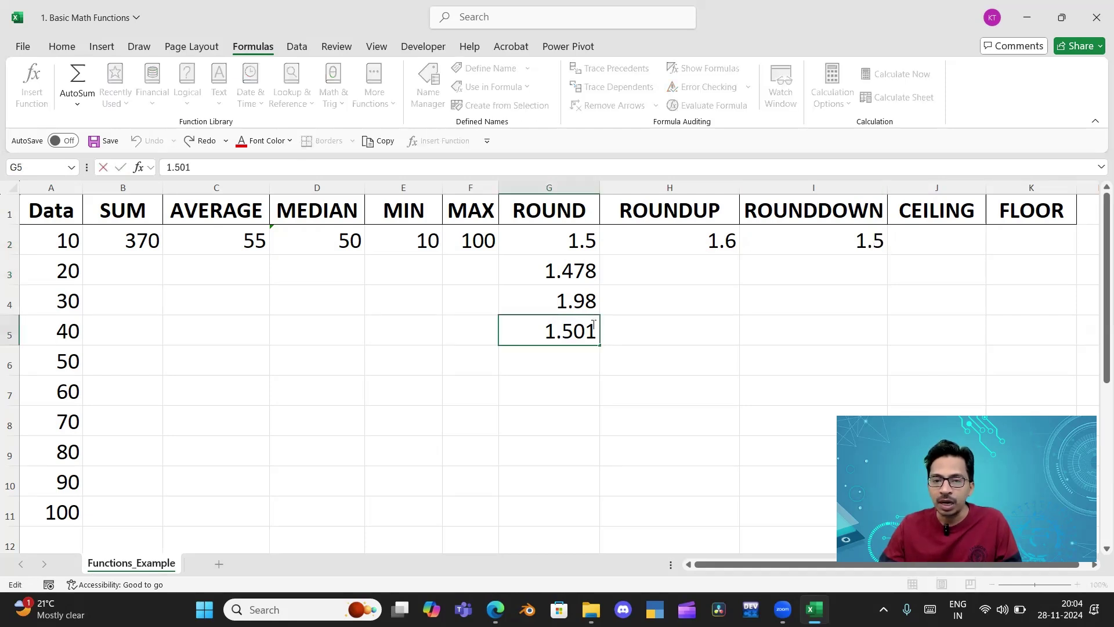
key("BackSpace")
key("BackSpace")
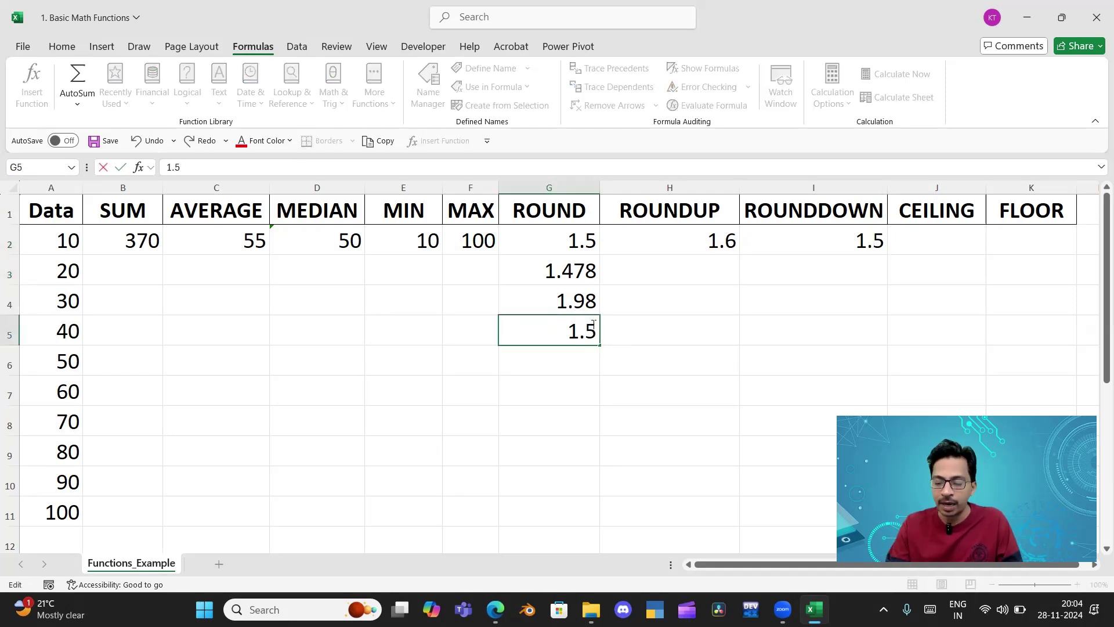
type("9")
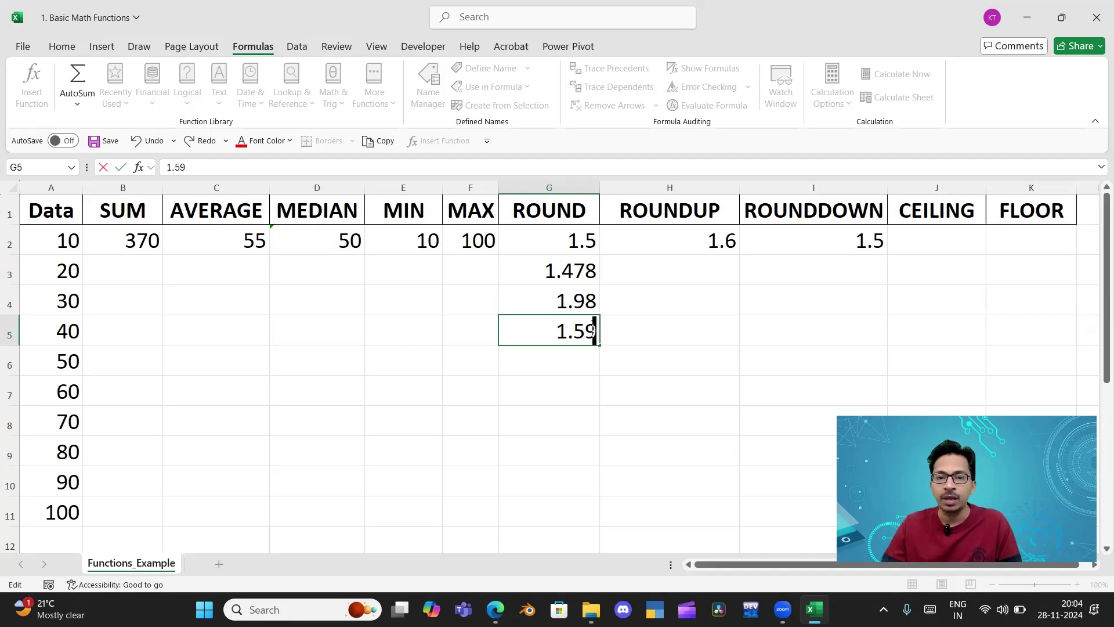
left_click(567, 242)
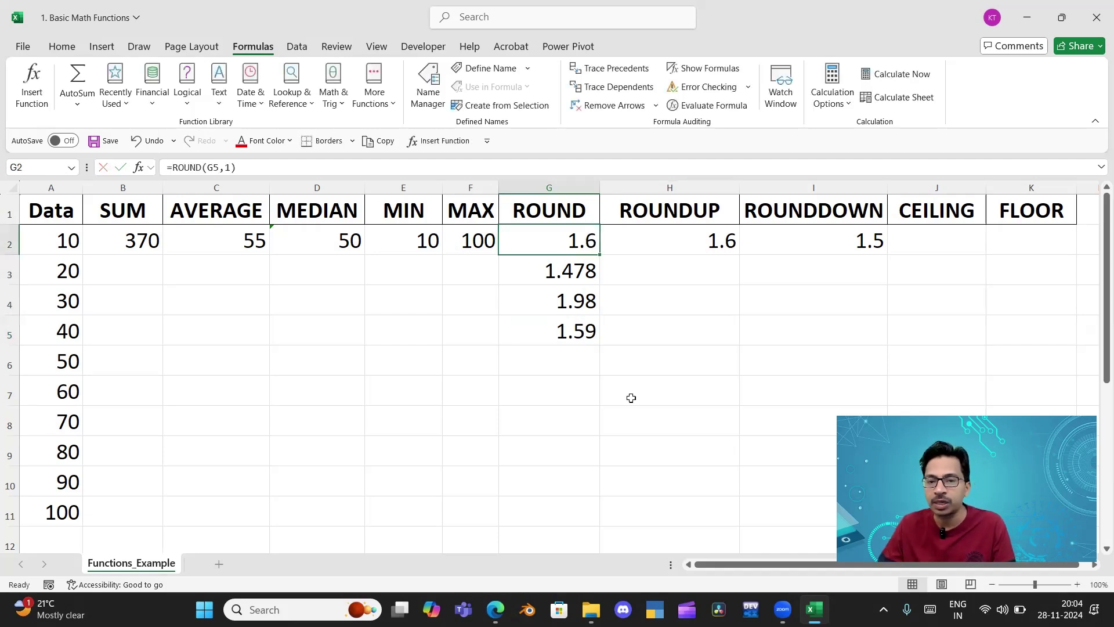
left_click(589, 393)
left_click(709, 243)
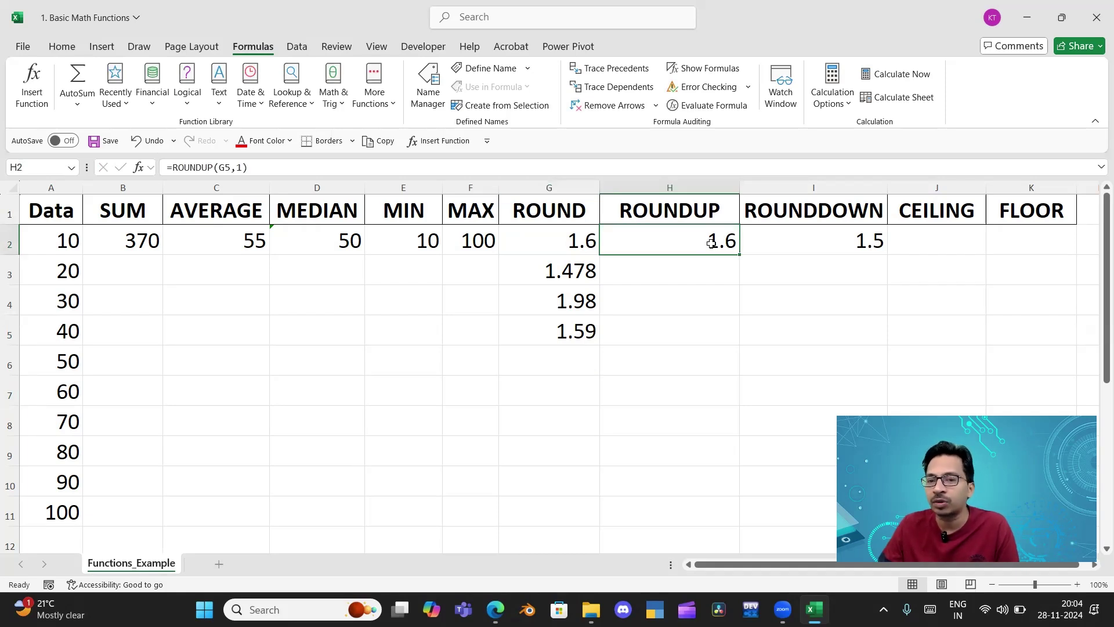
left_click(831, 239)
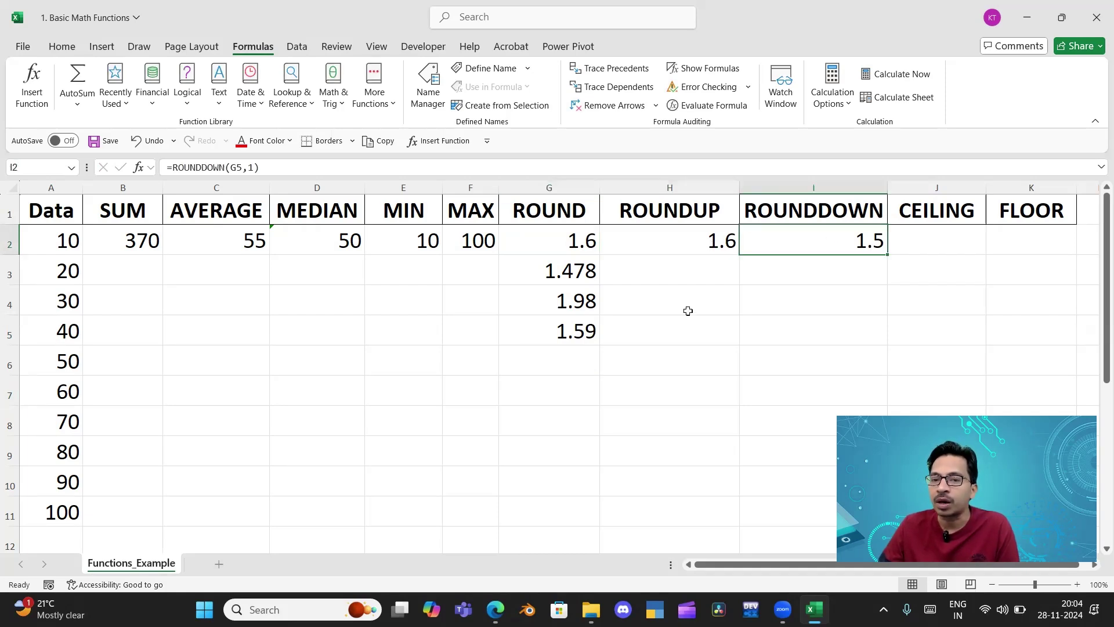
left_click(570, 332)
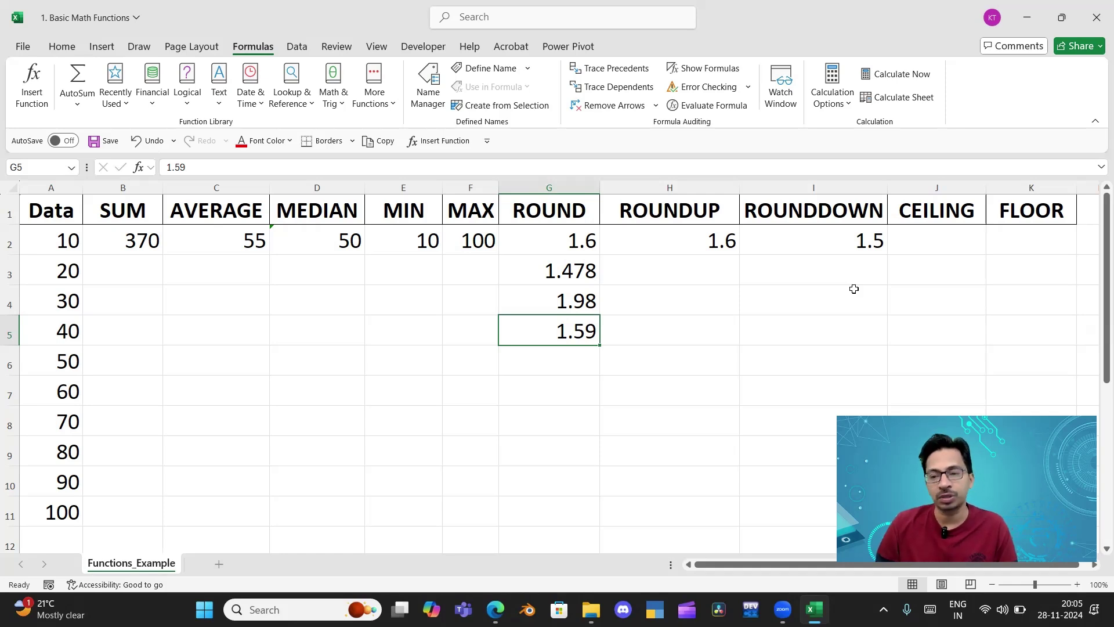
Enter a CEILING formula in J2 with number 1.66 and significance 1, =CEILING(1.66,1)
left_click(939, 240)
type("=ce")
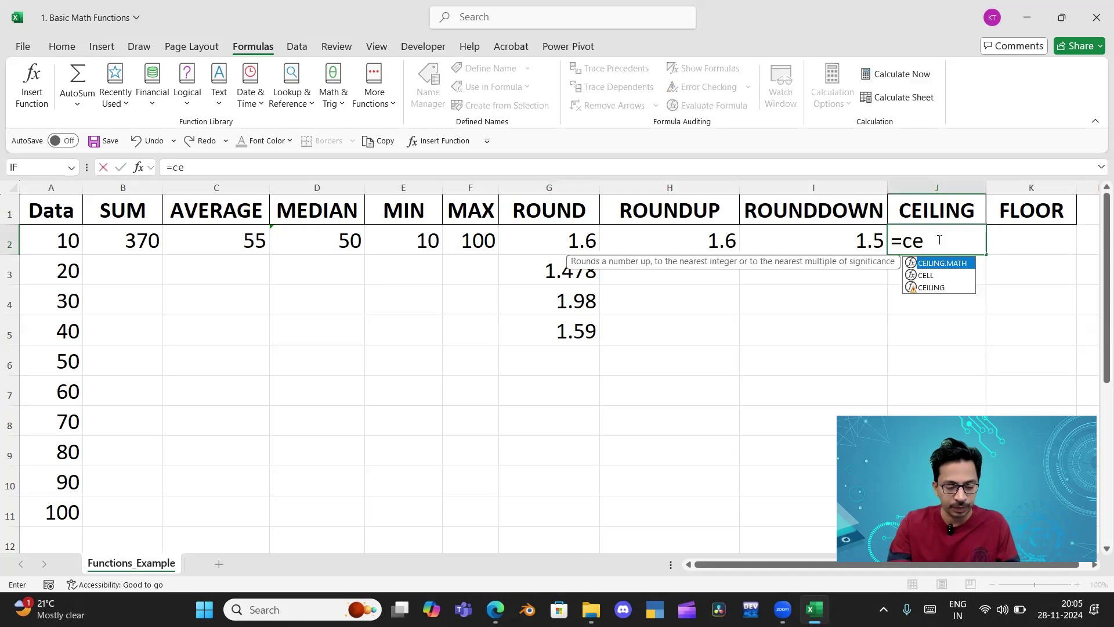
type("iling")
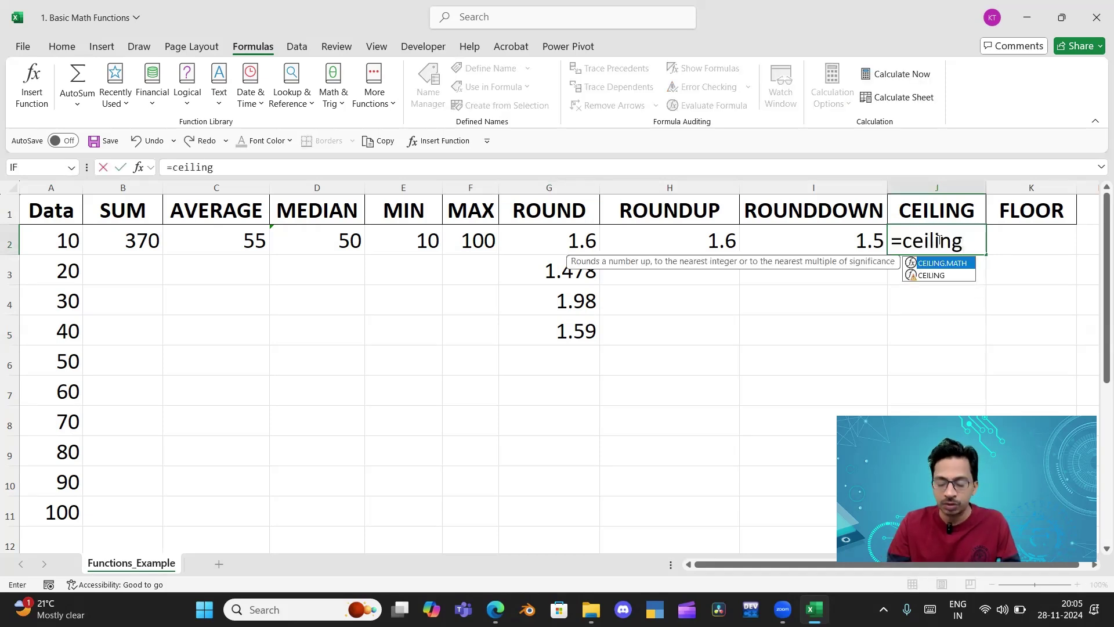
type("(")
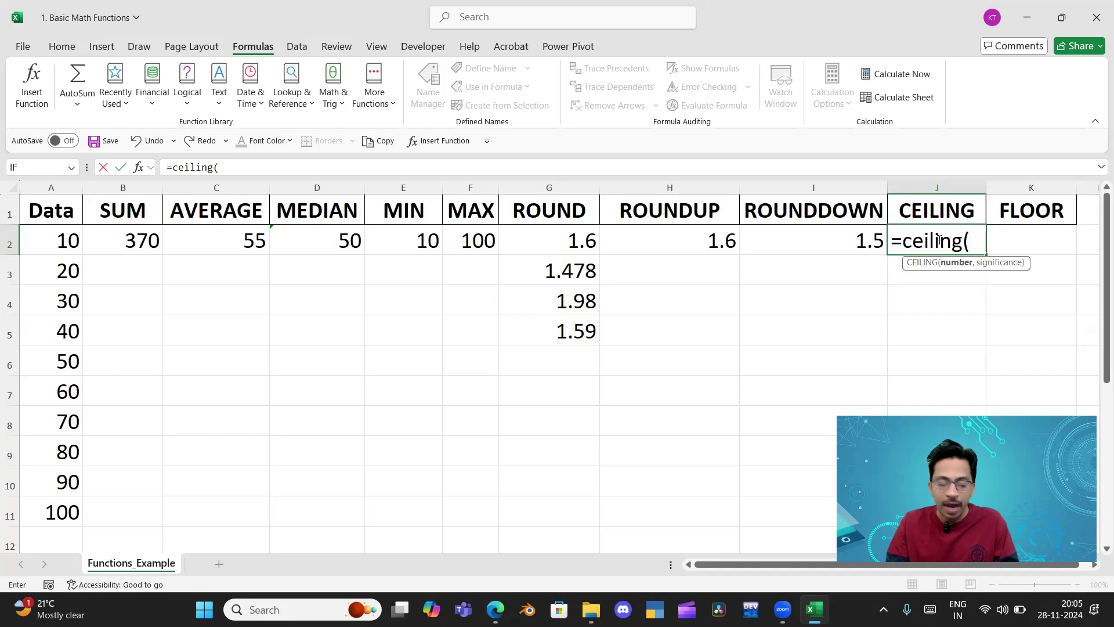
type("1.6")
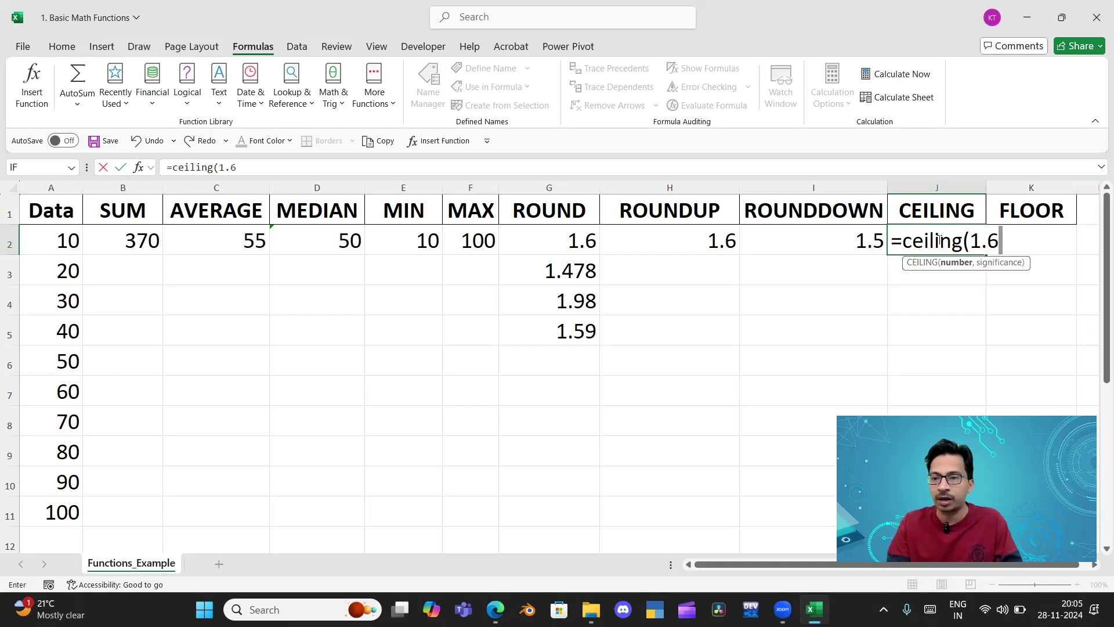
type(")")
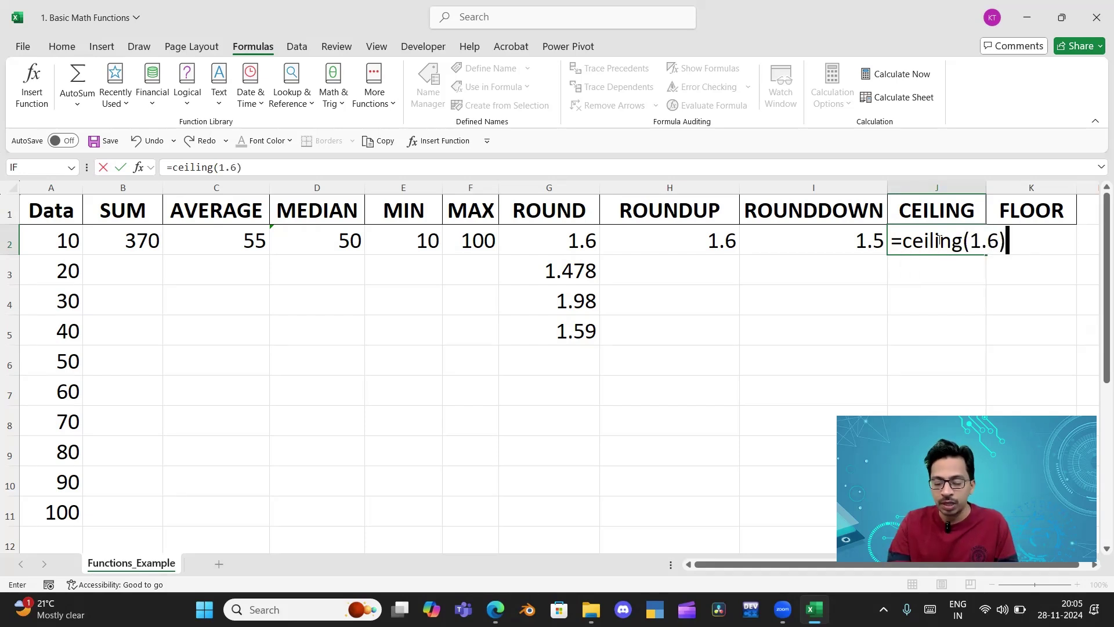
key("Return")
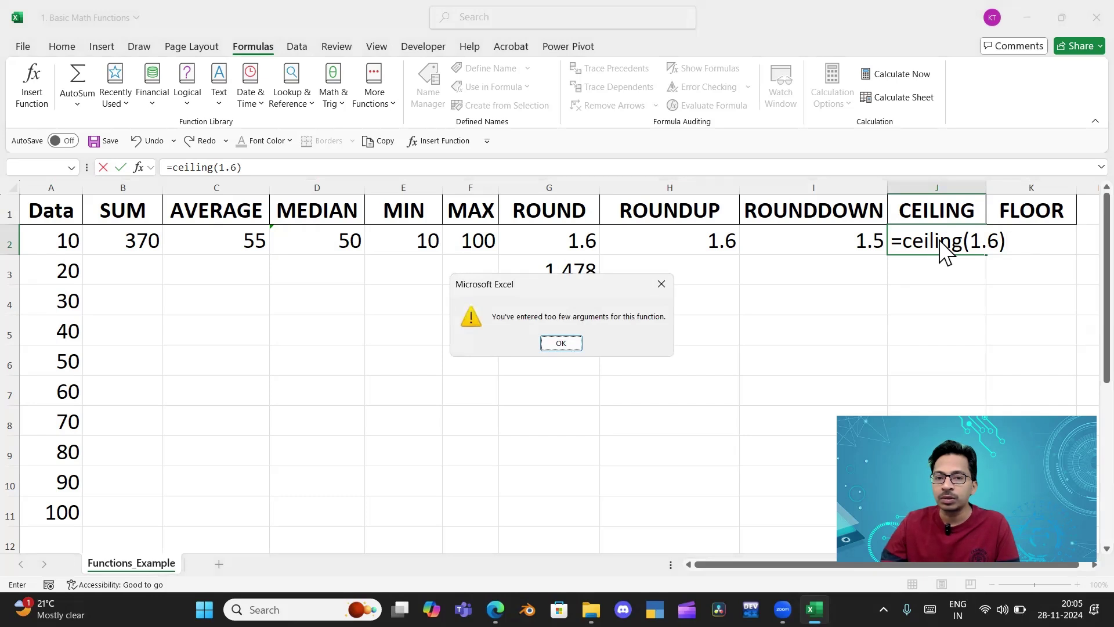
left_click(560, 343)
left_click(1000, 240)
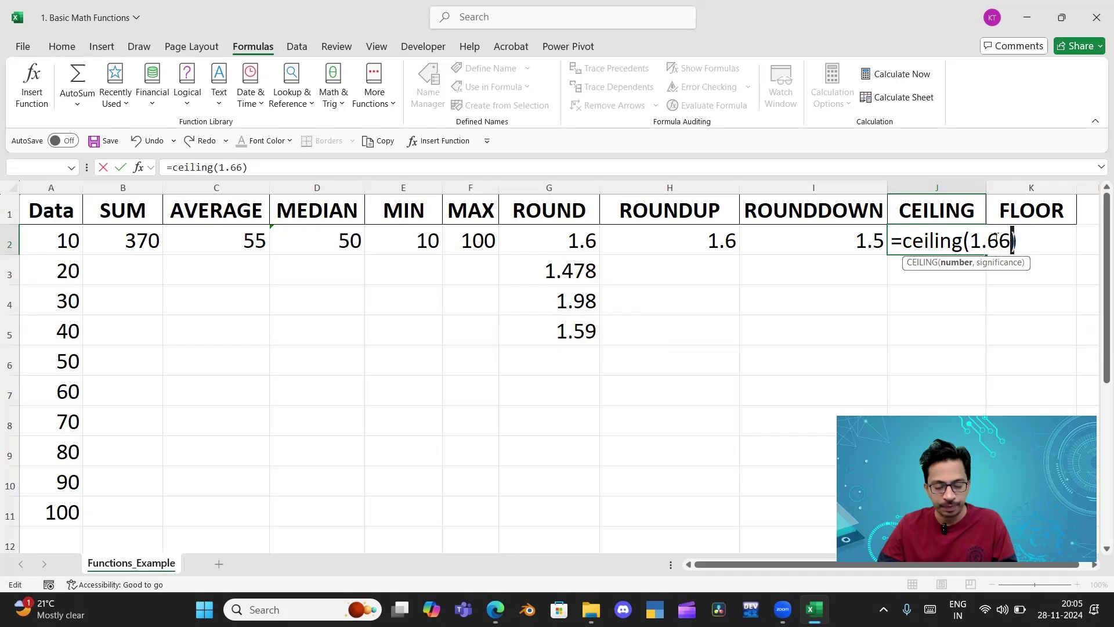
type(",1")
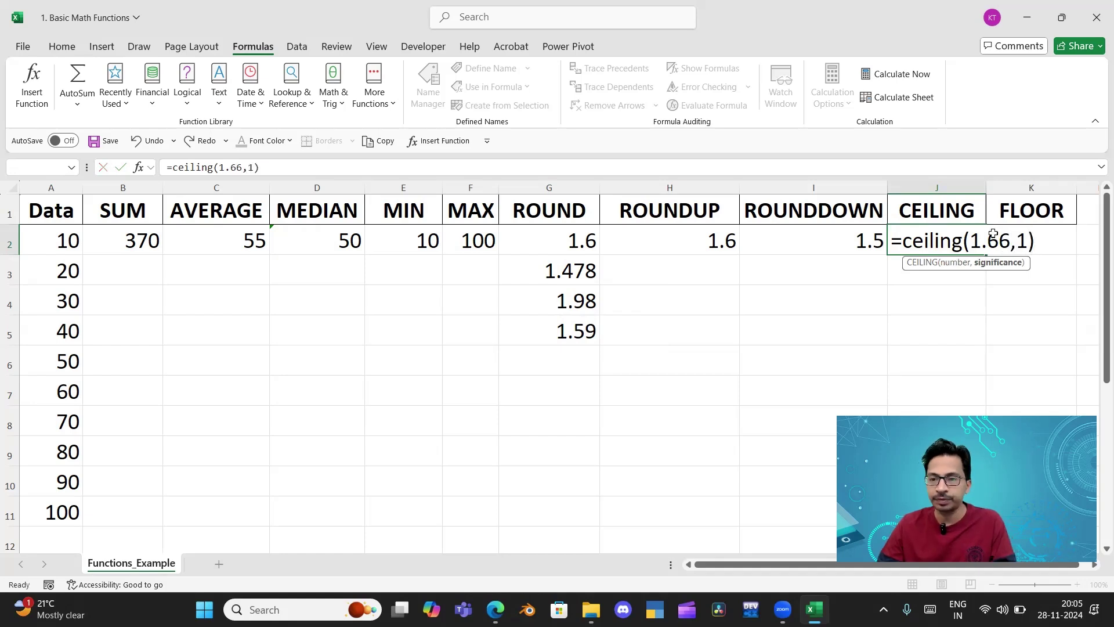
key("Return")
Change the number argument of the CEILING formula in J2 to 1.01
left_click(955, 241)
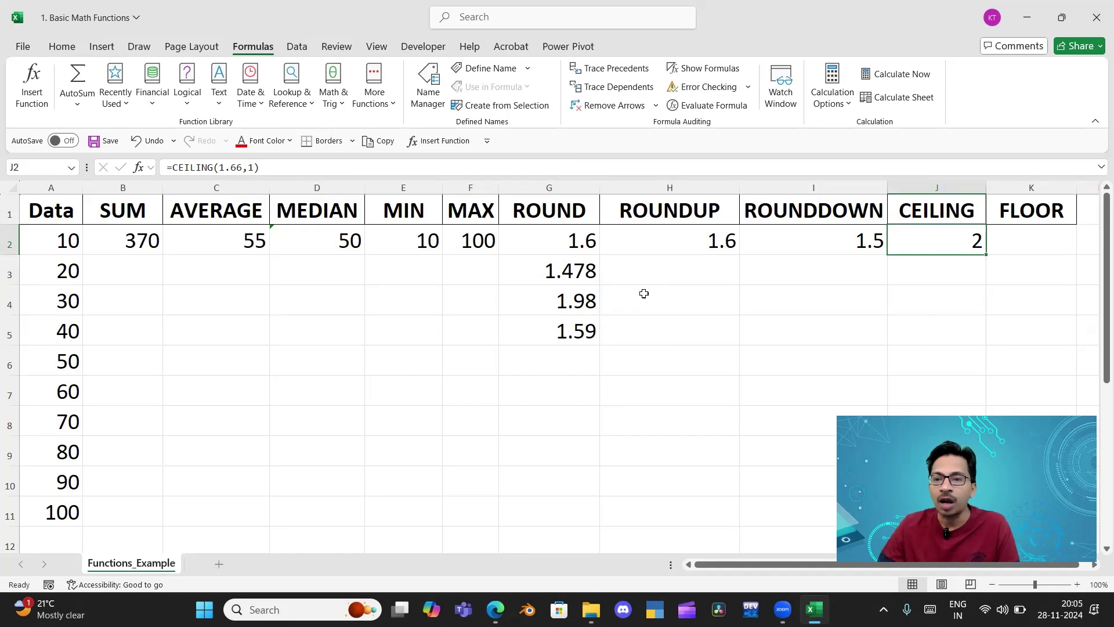
left_click(239, 167)
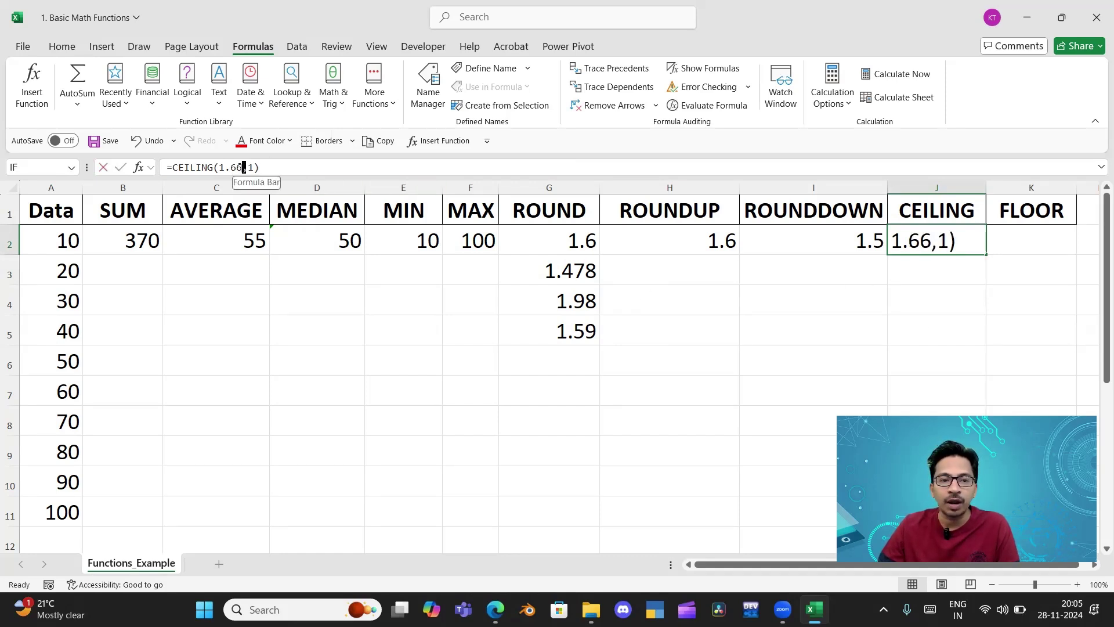
key("BackSpace")
key("BackSpace")
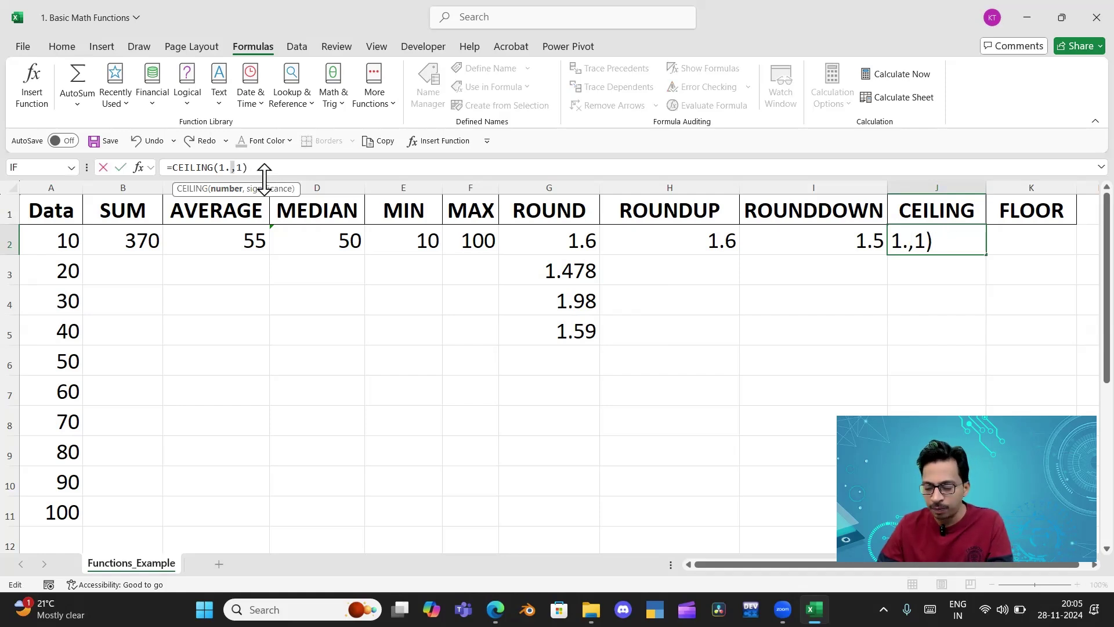
type("01")
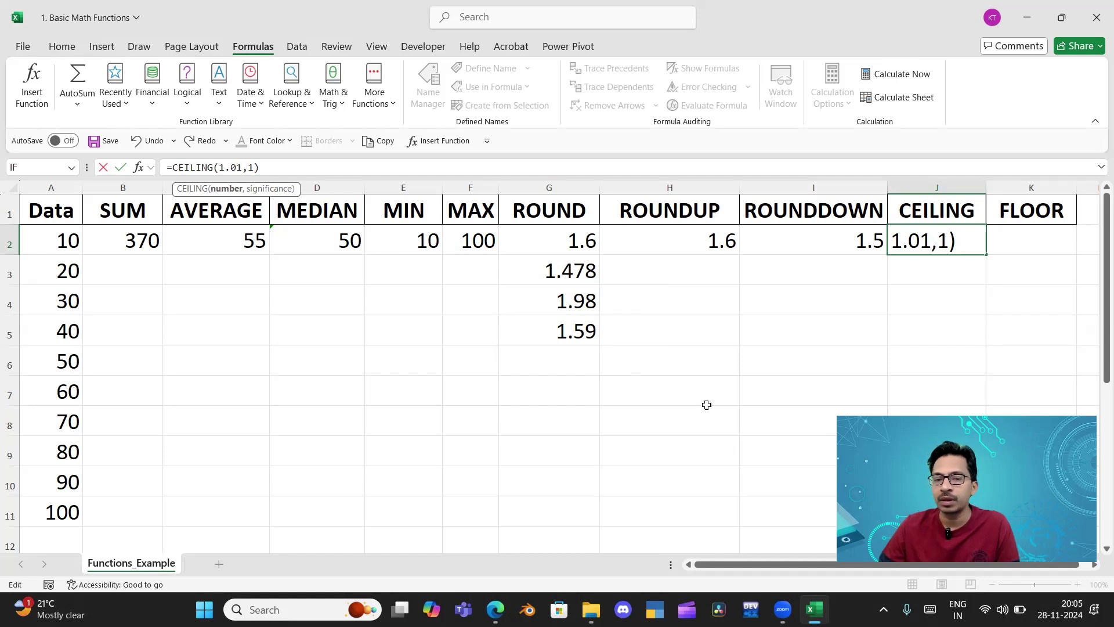
key("Return")
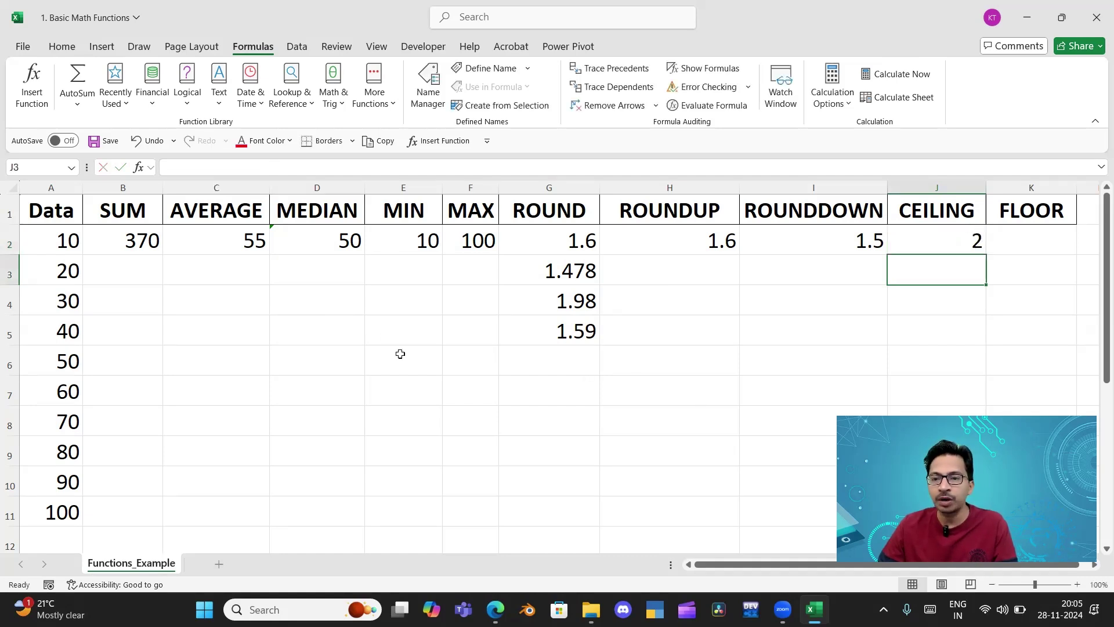
left_click(945, 248)
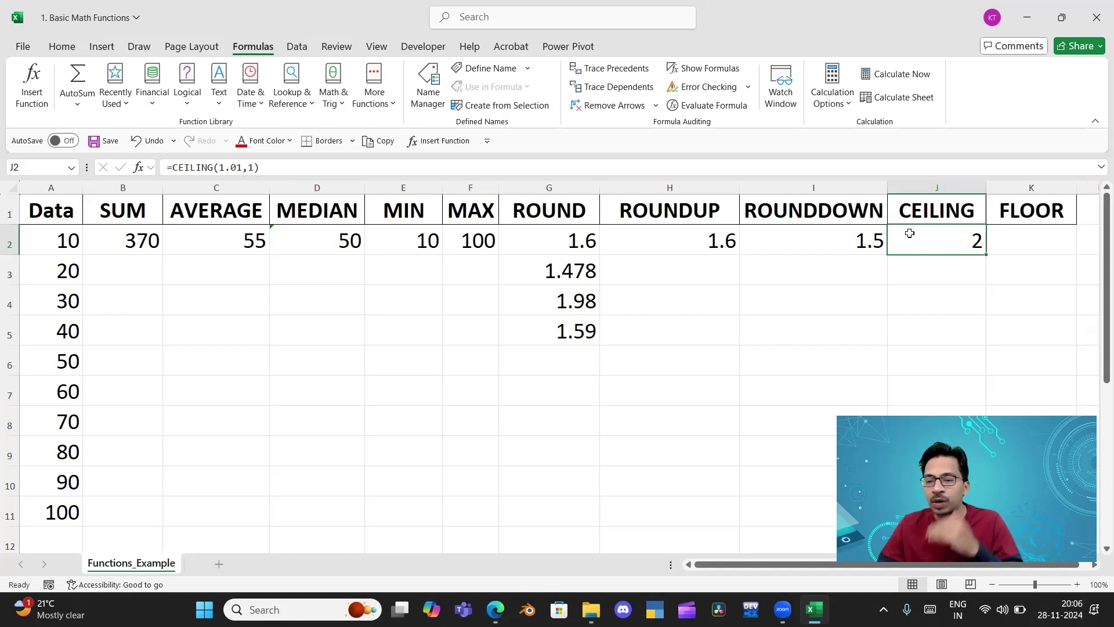
Enter a FLOOR formula in K2 that rounds G4 down with significance 1, =FLOOR(G4,1), and compare it with G4
left_click(1011, 239)
type("=fl")
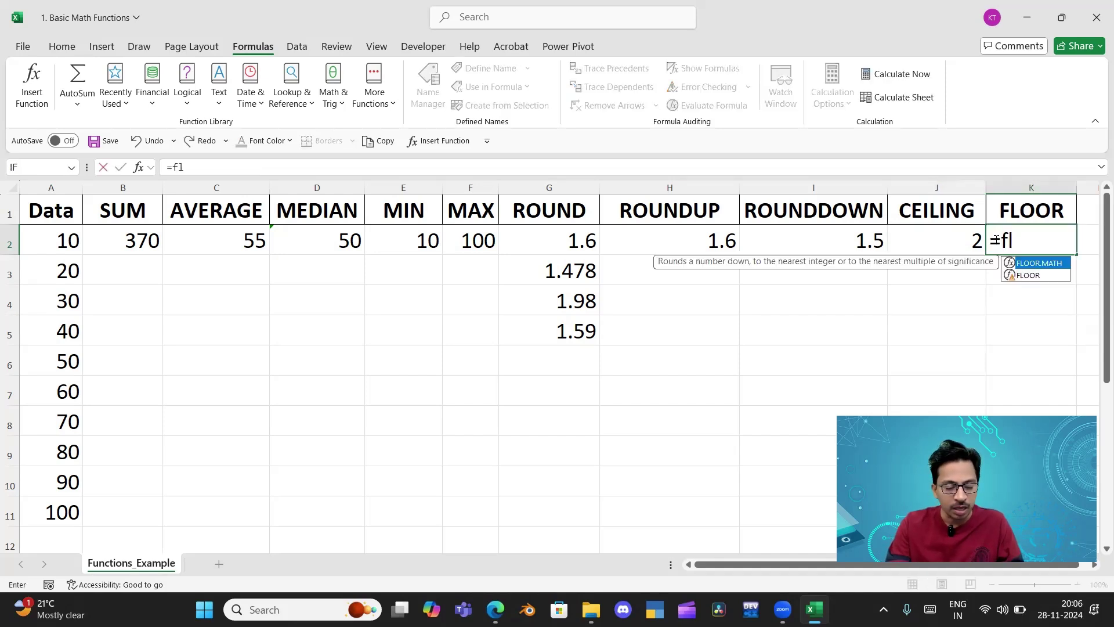
type("oor(")
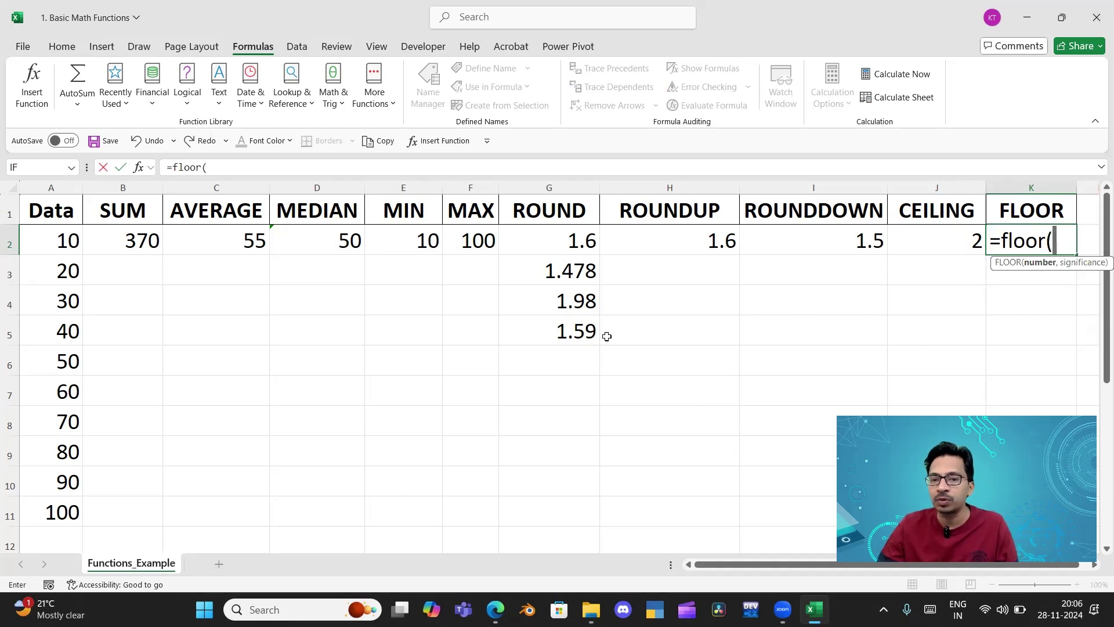
left_click(587, 302)
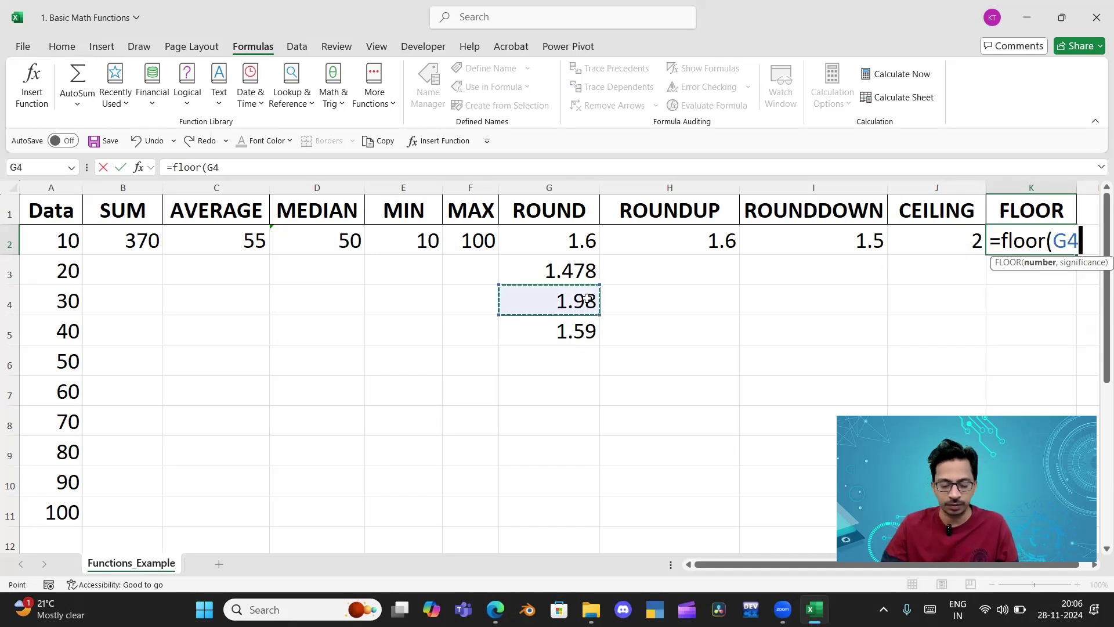
type(",1")
key("Return")
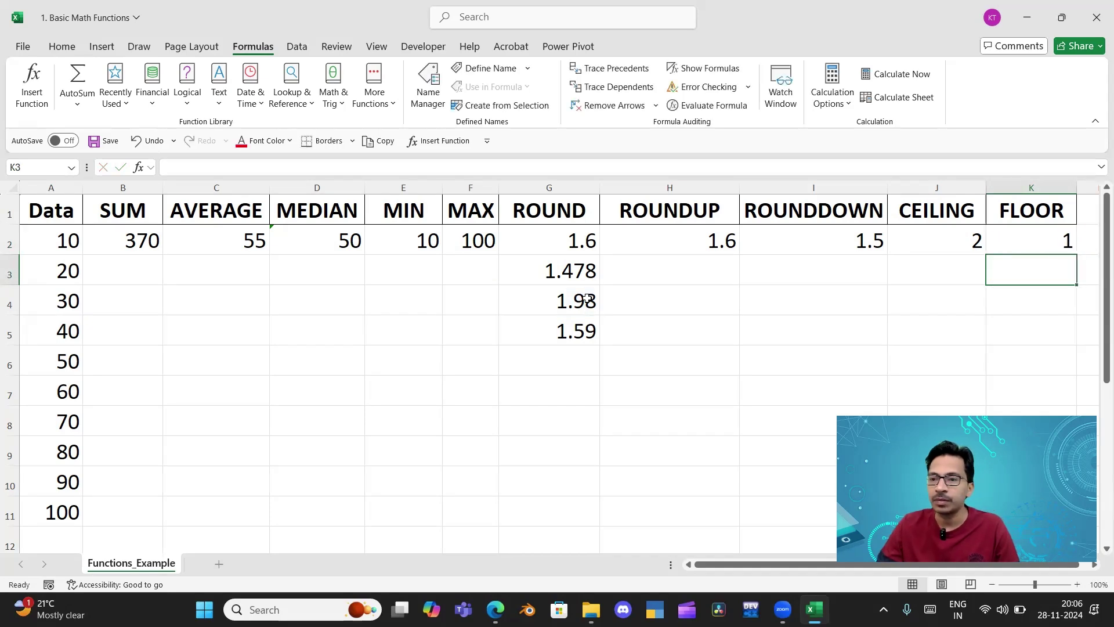
left_click(1028, 237)
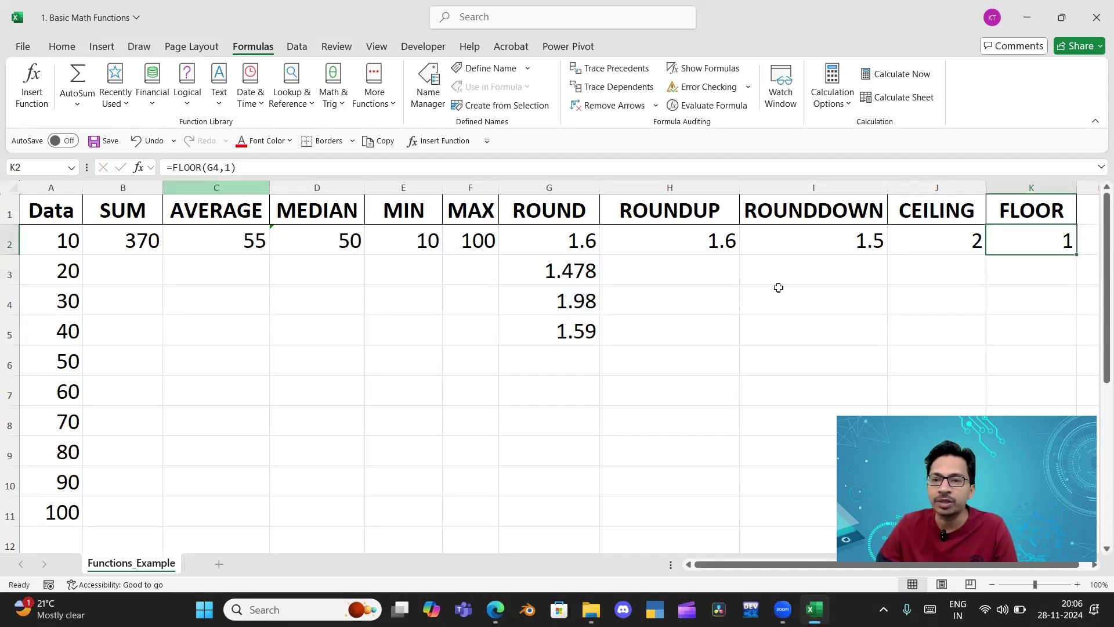
left_click(561, 303)
left_click(1035, 243)
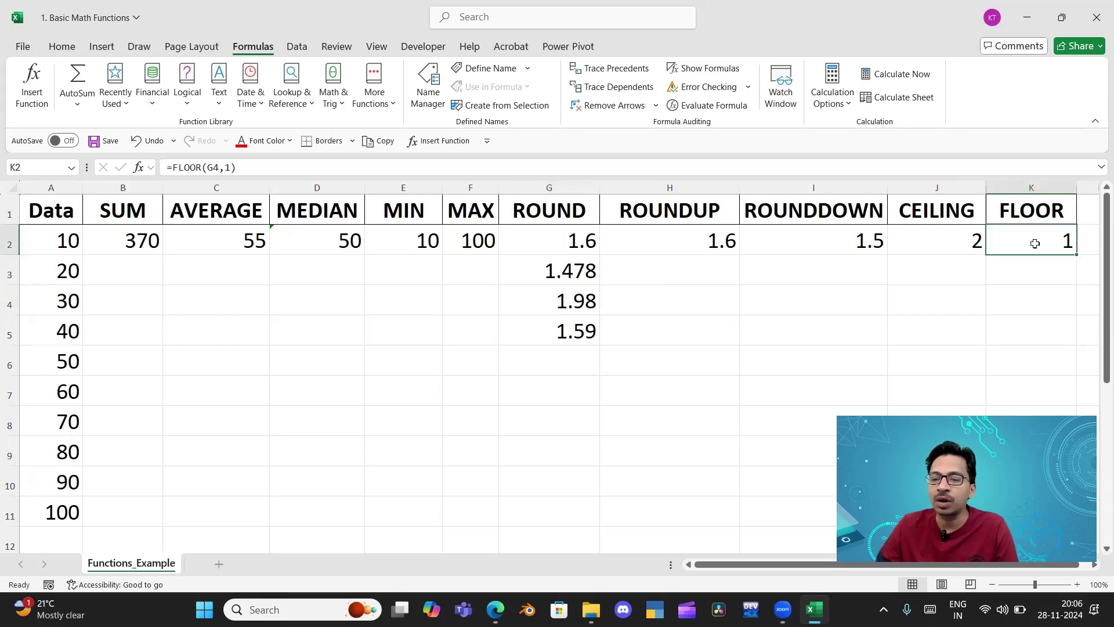